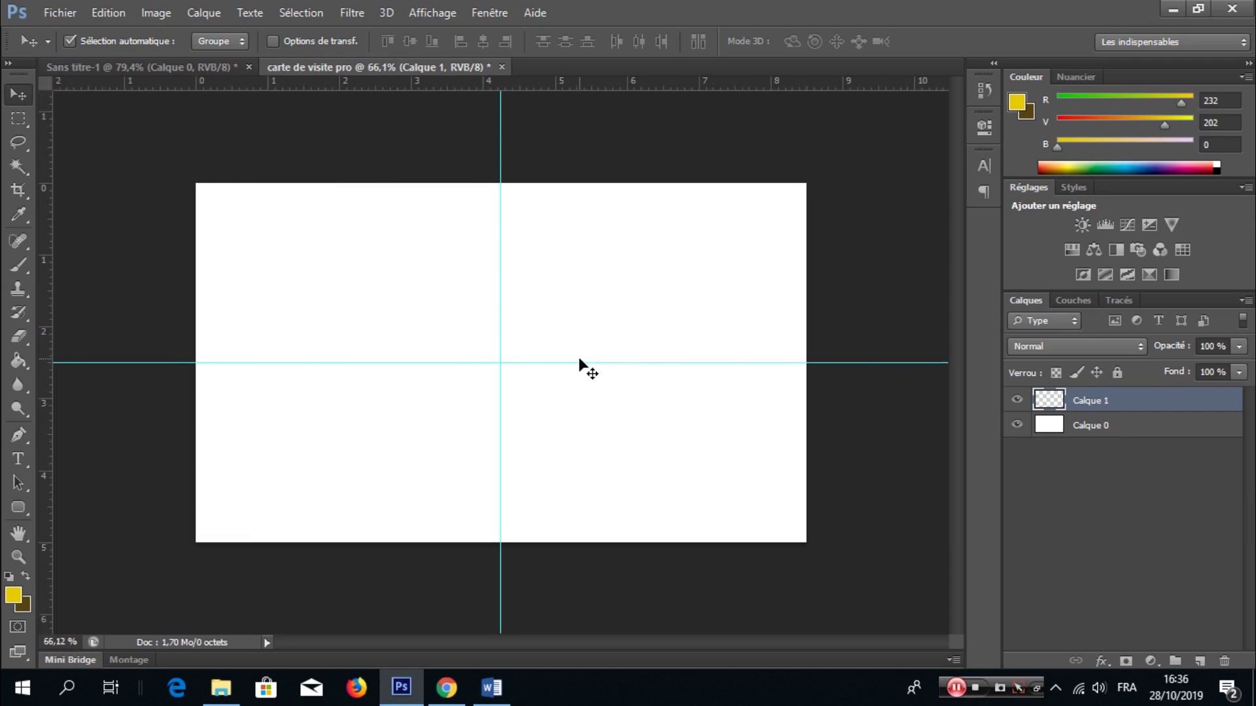
- Pick an olive shade as the foreground colour
left_click(16, 592)
left_click_drag(842, 541, 884, 275)
left_click_drag(783, 385, 827, 397)
left_click(997, 295)
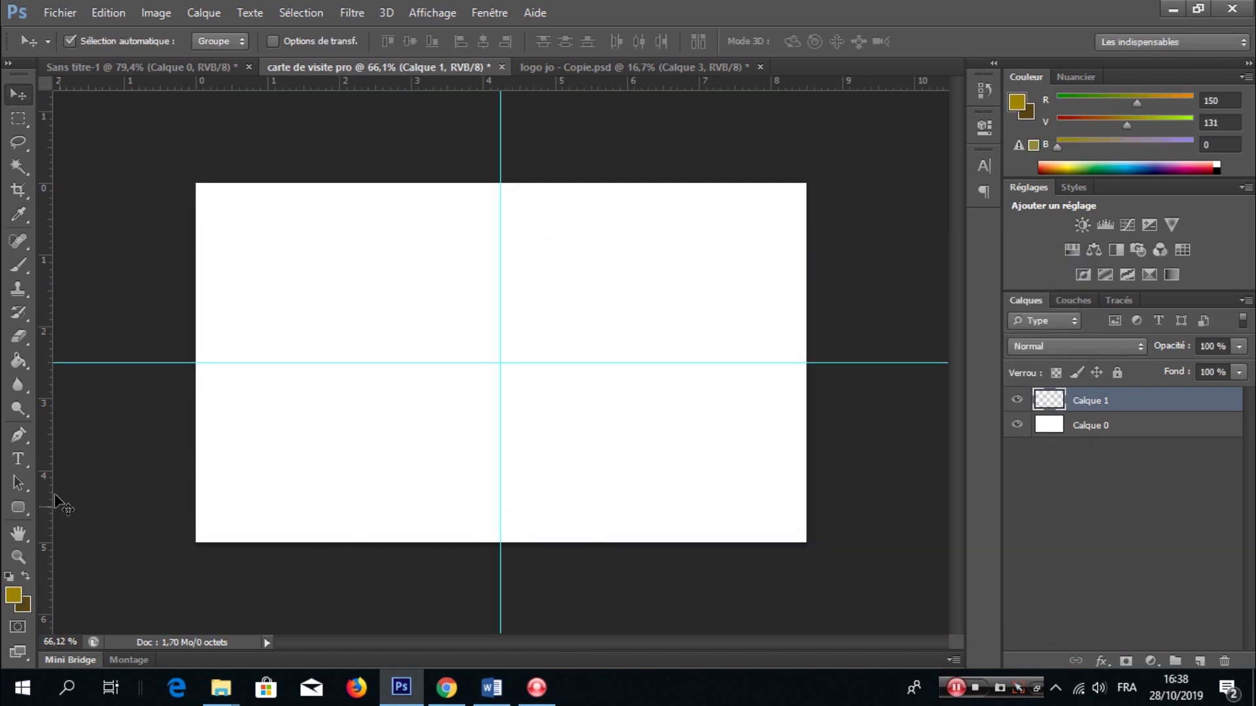
- Set the foreground to light grey eaeaea and fill the whole card with it
left_click(14, 593)
mouse_move(221, 508)
left_mouse_down()
mouse_move(502, 465)
mouse_move(479, 309)
mouse_move(475, 335)
mouse_move(470, 319)
left_mouse_up()
left_click(1000, 295)
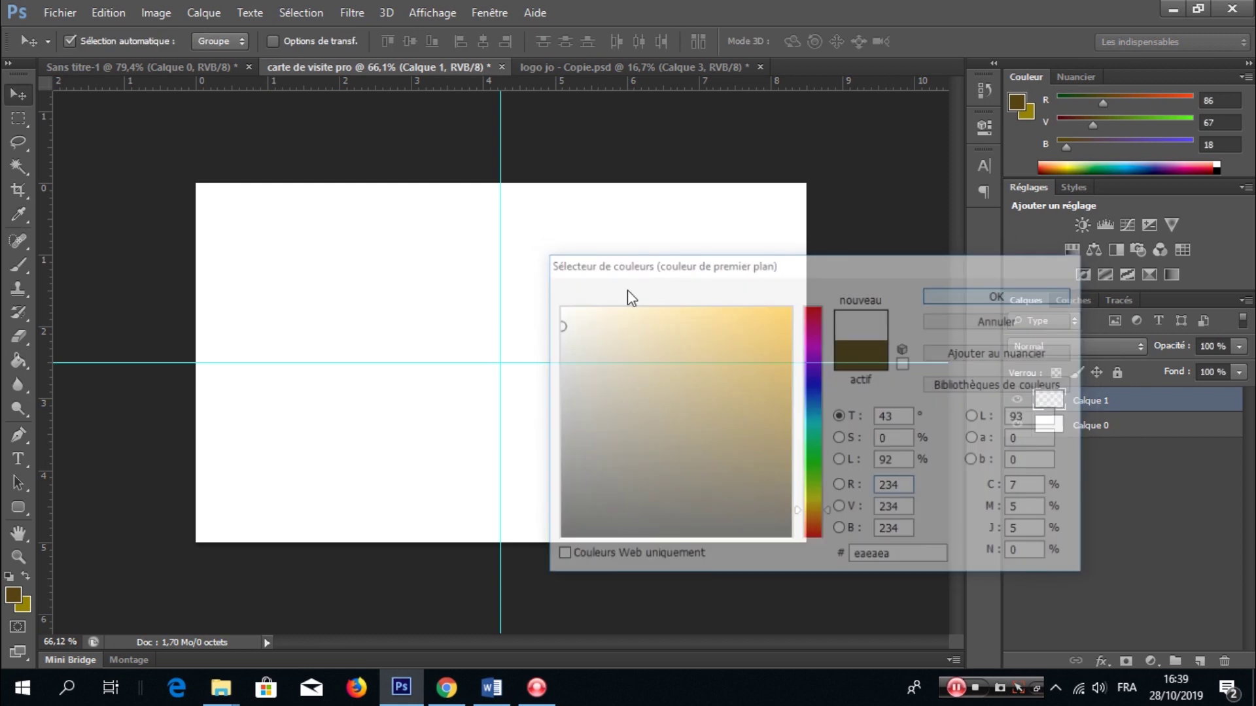
key("g")
left_click(661, 343)
- Add a new empty layer and place the first Pen point above the card
left_click(1198, 660)
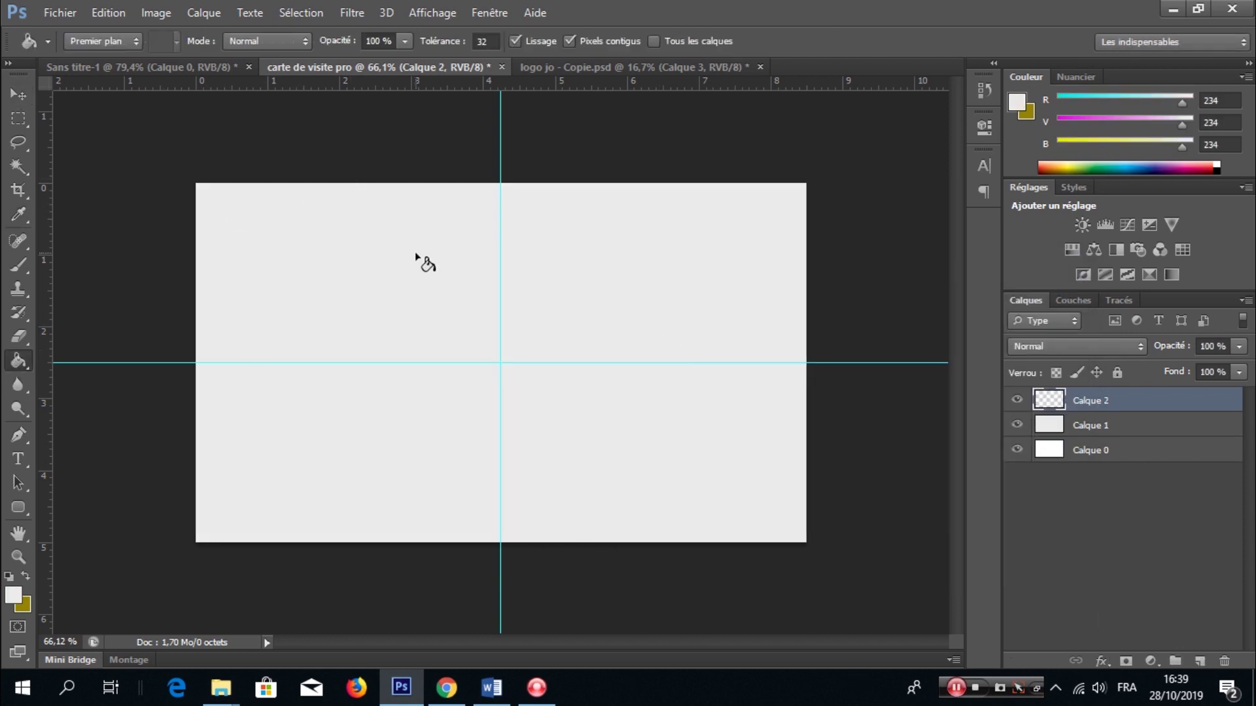
key("p")
left_click(443, 153)
left_click(443, 576)
- Draw a closed curved path enclosing the card's left half
left_click(443, 384)
mouse_move(444, 379)
left_mouse_down()
mouse_move(499, 379)
mouse_move(499, 363)
left_mouse_up()
left_click(330, 597)
left_click(138, 552)
left_click_drag(125, 382, 131, 300)
left_click(168, 165)
left_click_drag(204, 128, 234, 131)
left_click_drag(379, 151, 428, 159)
- Turn the path into a selection and fill it with olive
right_click(492, 315)
left_click(611, 303)
key("Return")
key("x")
key("g")
left_click(412, 426)
key("ctrl+d")
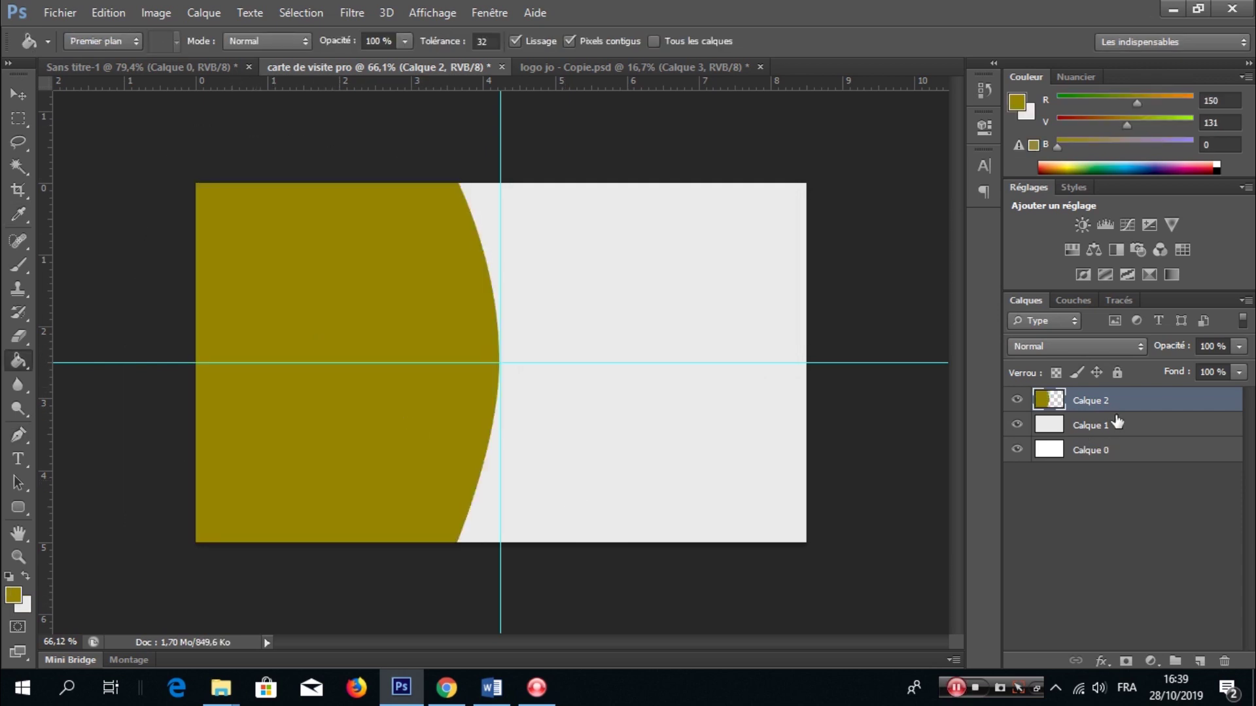
- Duplicate the olive shape and give the original layer a yellow Color Overlay
key("ctrl+j")
left_click(1142, 426)
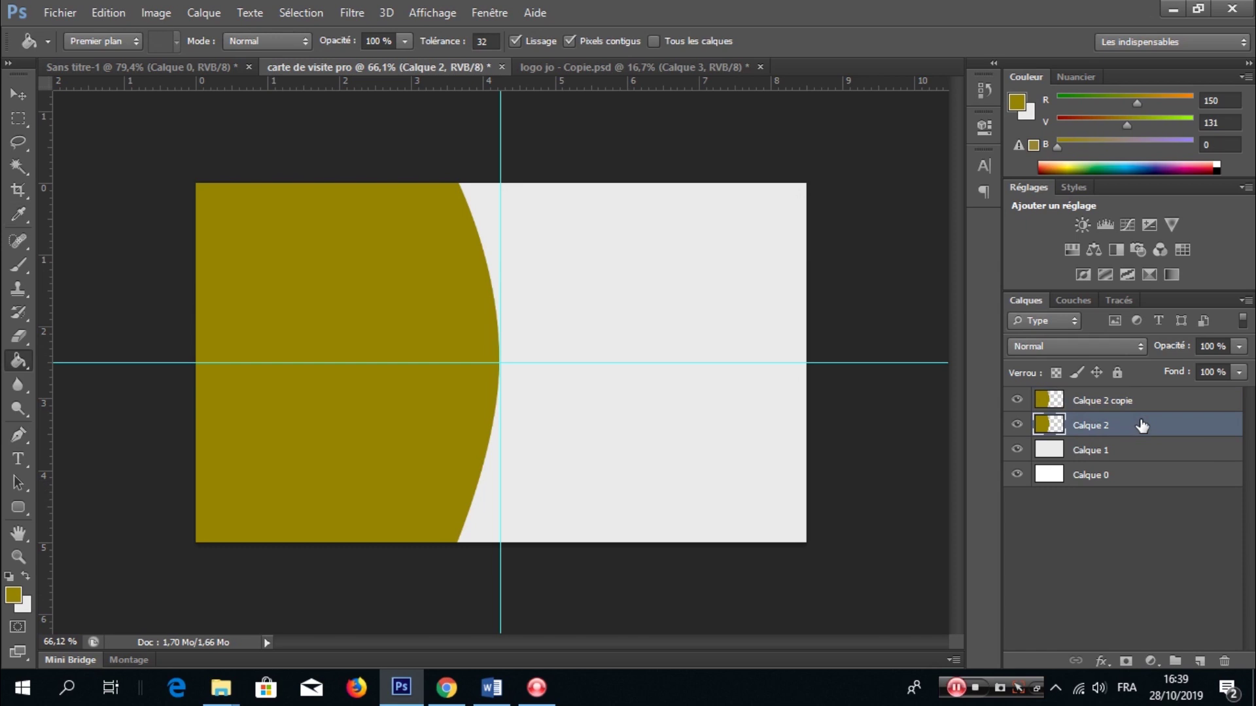
double_click(1142, 427)
left_click(518, 589)
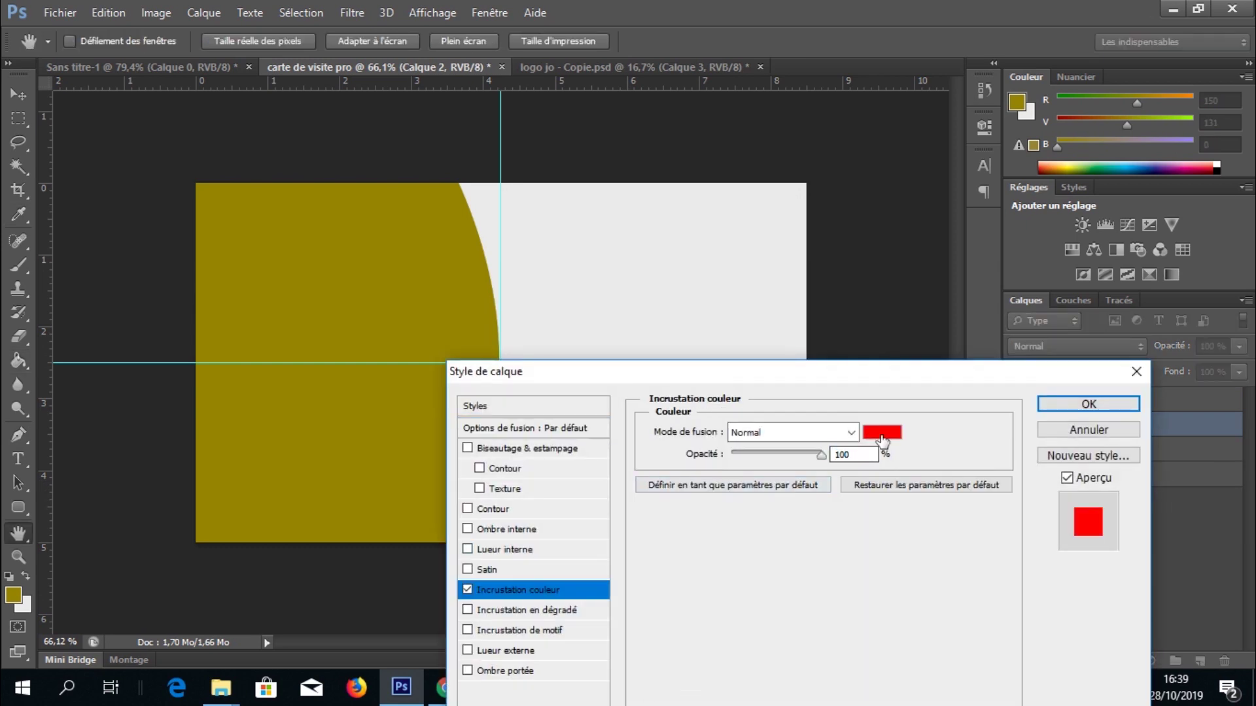
left_click(883, 426)
left_click(353, 269)
left_click(788, 339)
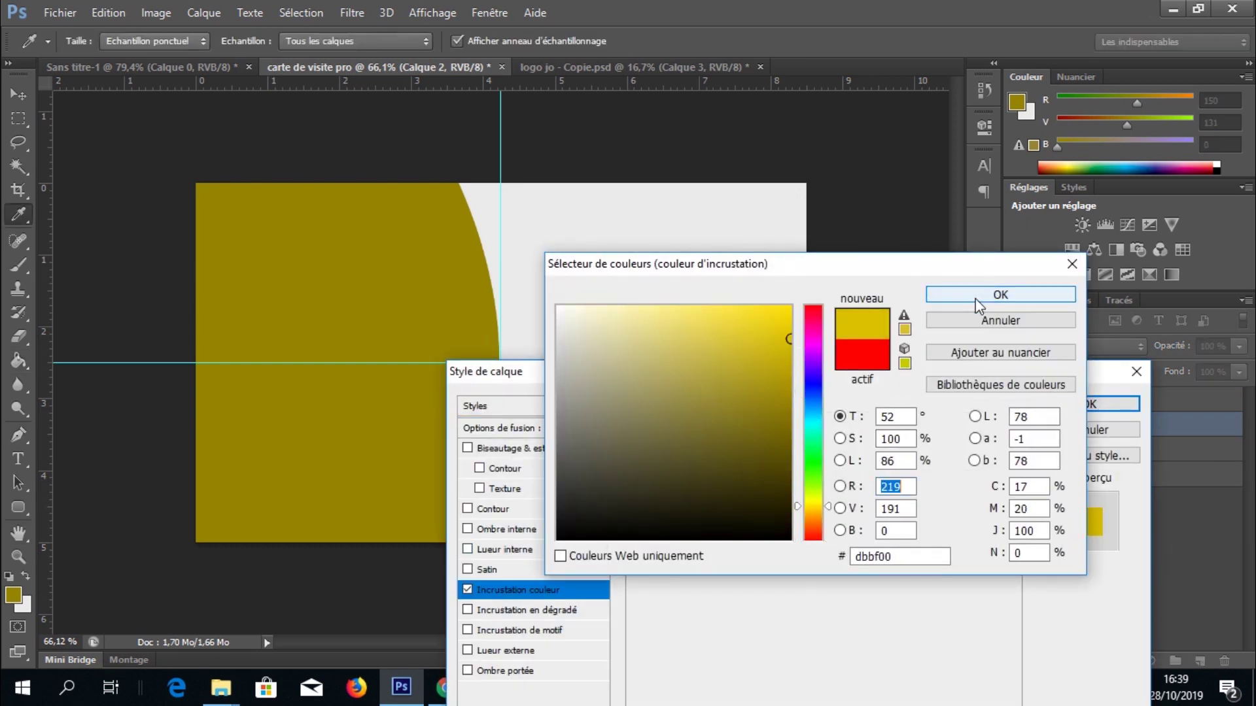
left_click(976, 295)
key("Return")
- Rotate the yellow shape about 13.91° clockwise and switch to the logo document
key("ctrl+t")
left_click_drag(622, 359, 605, 415)
left_click(924, 40)
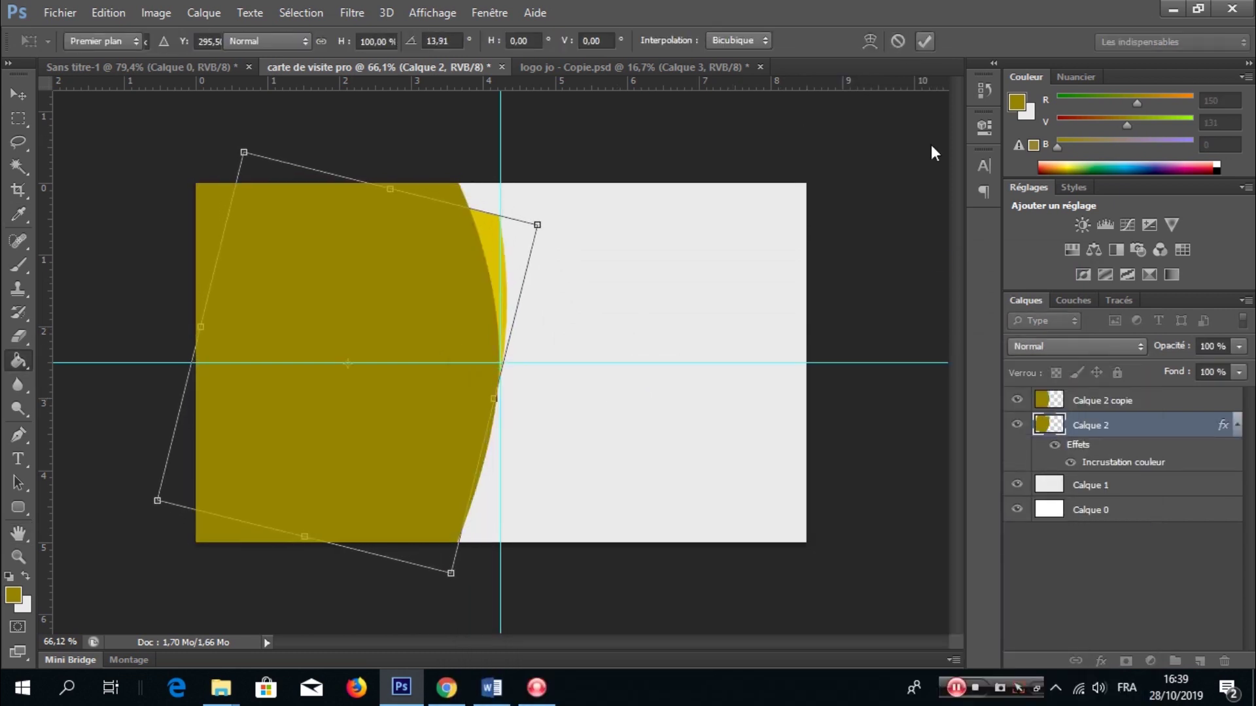
left_click(684, 69)
- Bring the logo onto the card, shrink it, and stack it above the olive shapes
key("v")
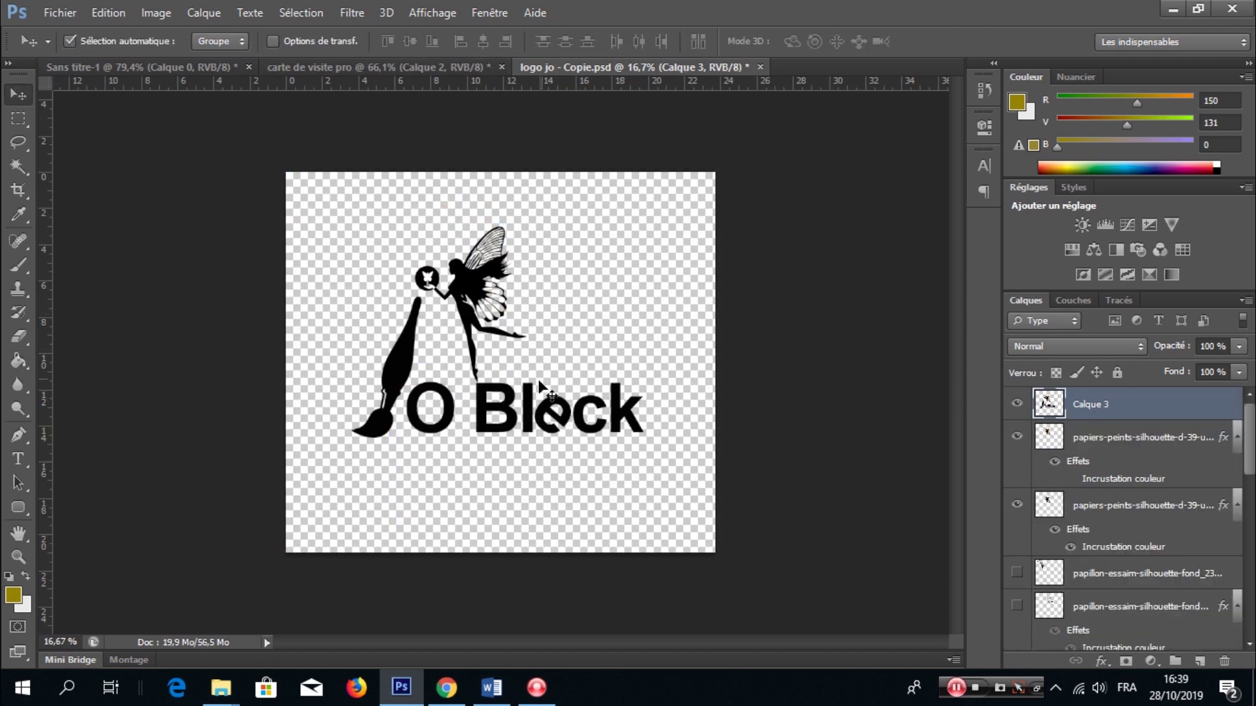
left_click_drag(437, 72, 434, 379)
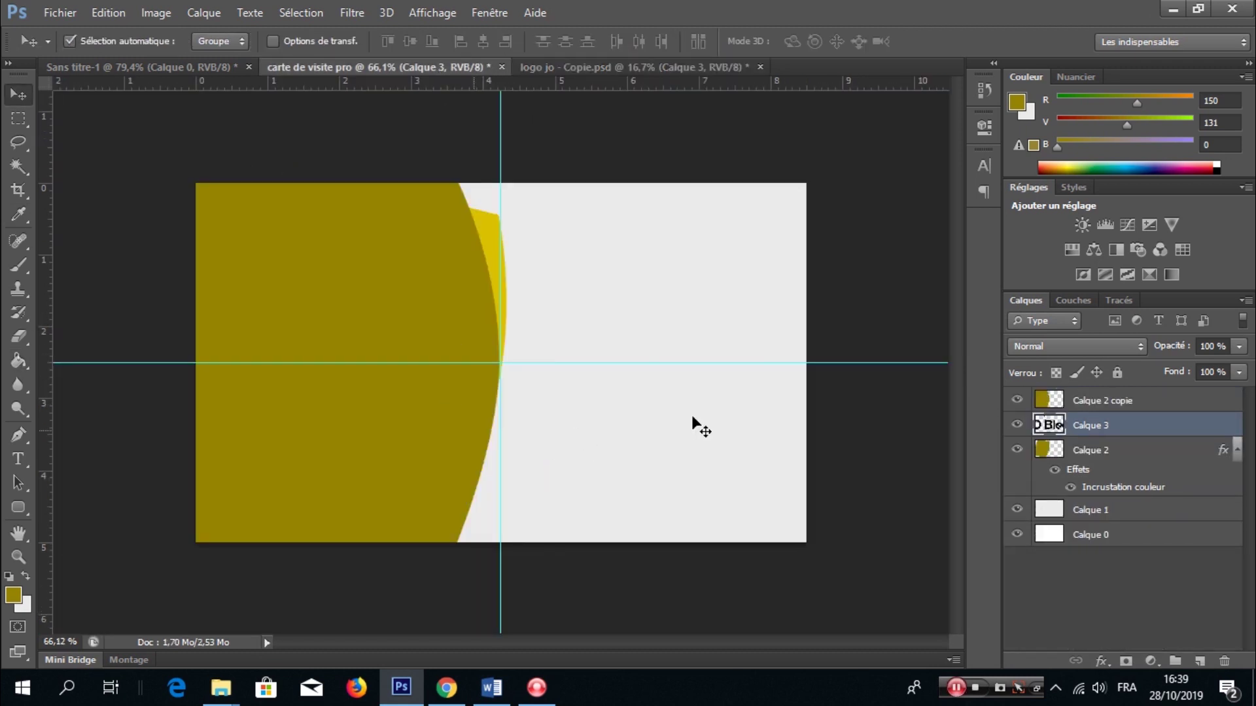
key("ctrl+minus")
key("ctrl+t")
left_click_drag(829, 441, 482, 407)
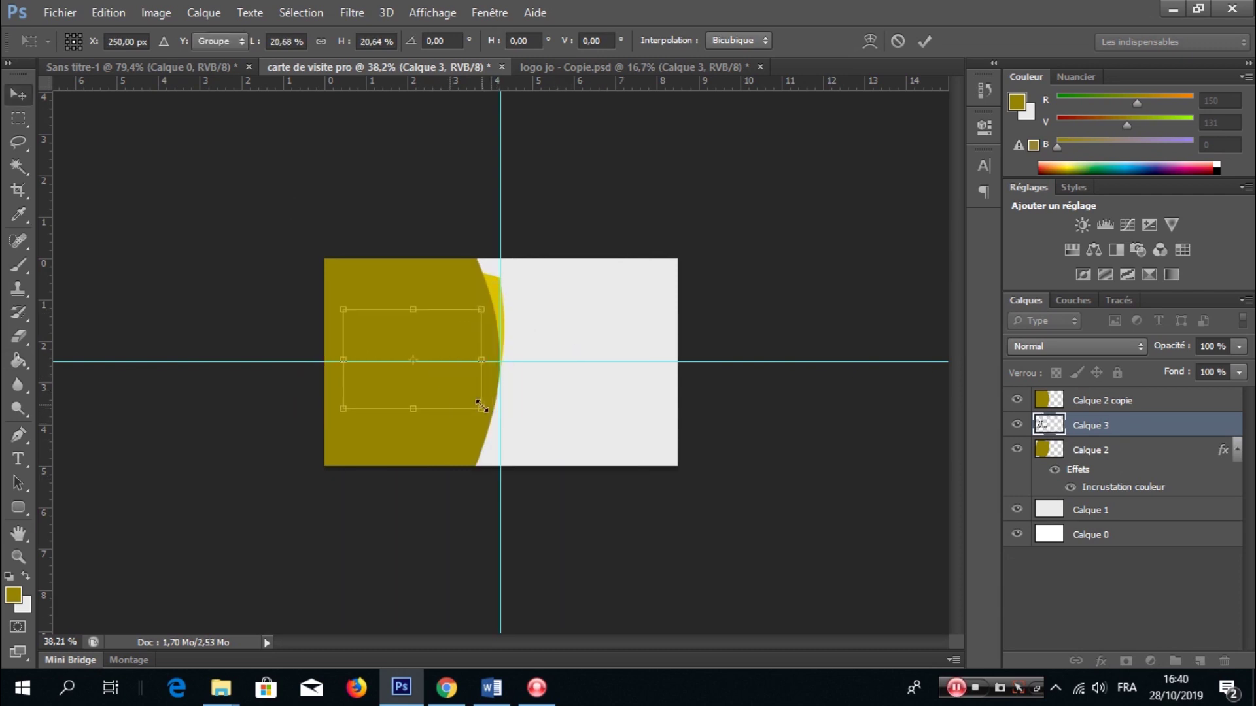
left_click_drag(1125, 426, 1138, 399)
- Select the white figure inside the logo's orb with the Magic Wand and delete it
scroll(275, 317, "up", 5)
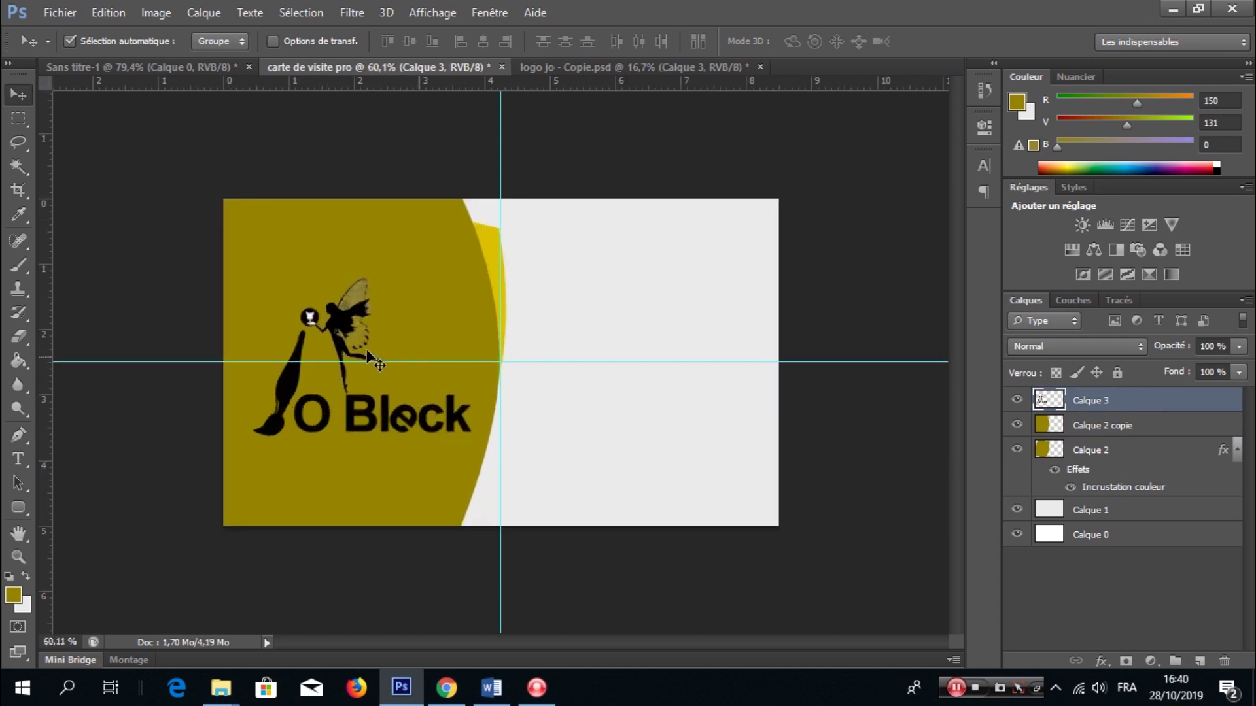
scroll(271, 314, "up", 3)
key("x")
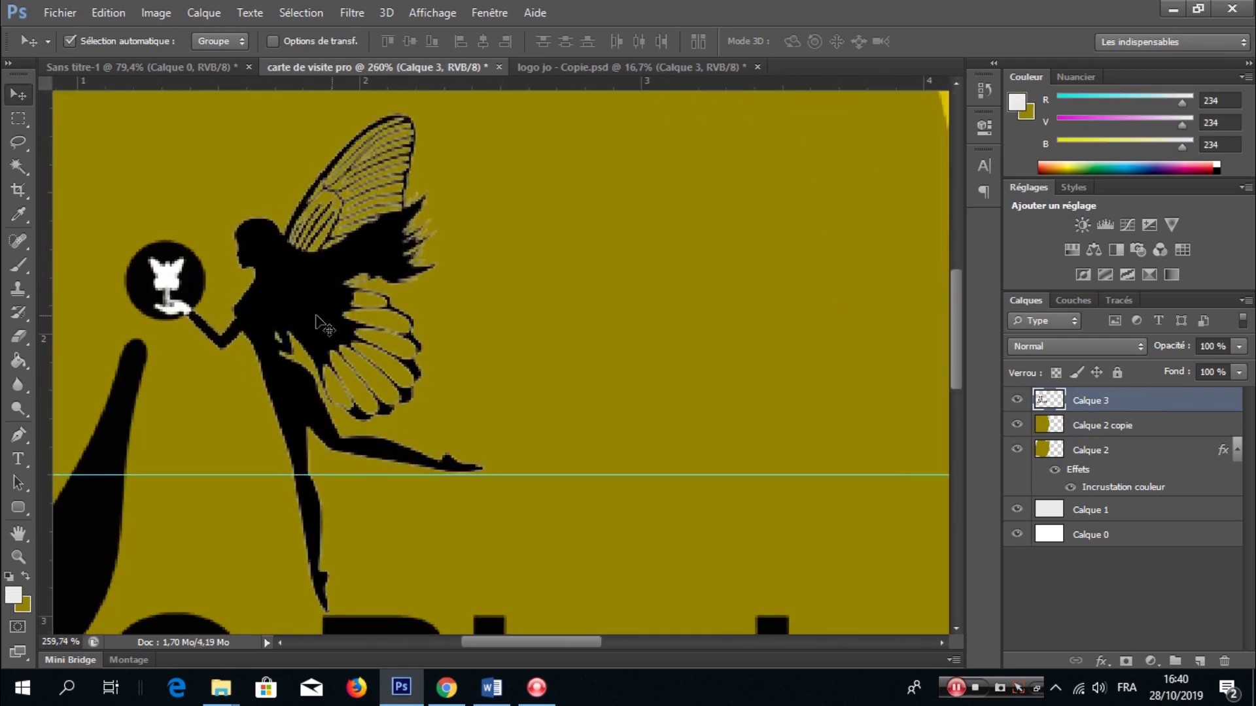
key("w")
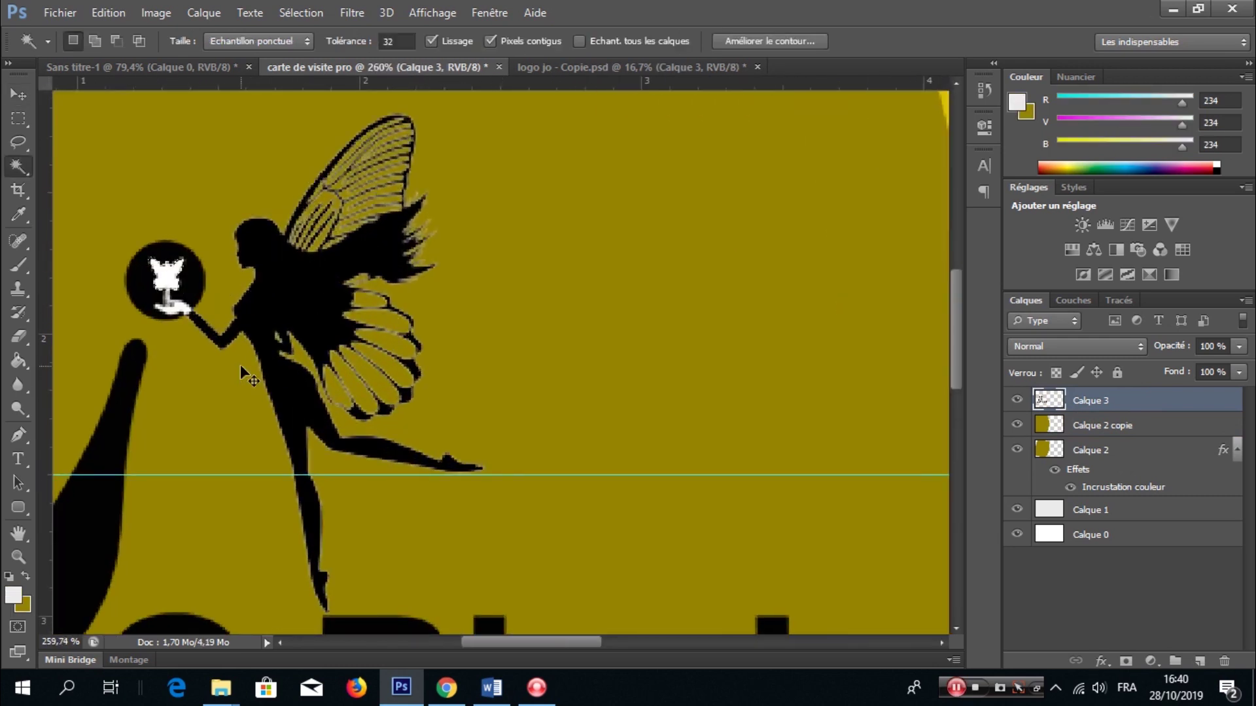
key("Delete")
key("ctrl+d")
scroll(180, 314, "up", 2)
key("Delete")
key("ctrl+d")
scroll(186, 327, "down", 2)
left_click(173, 288)
key("Delete")
key("ctrl+d")
scroll(188, 285, "down", 5)
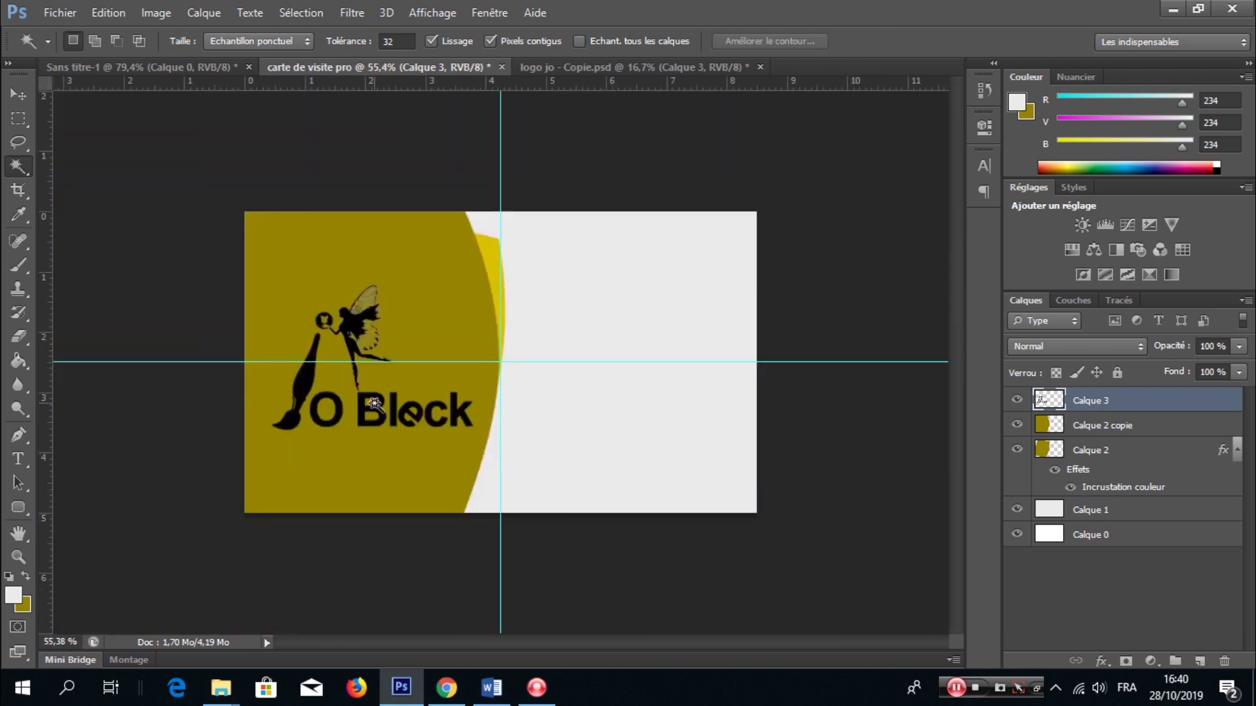
scroll(361, 339, "up", 1)
- Resize the logo and position it on the olive panel
key("ctrl+t")
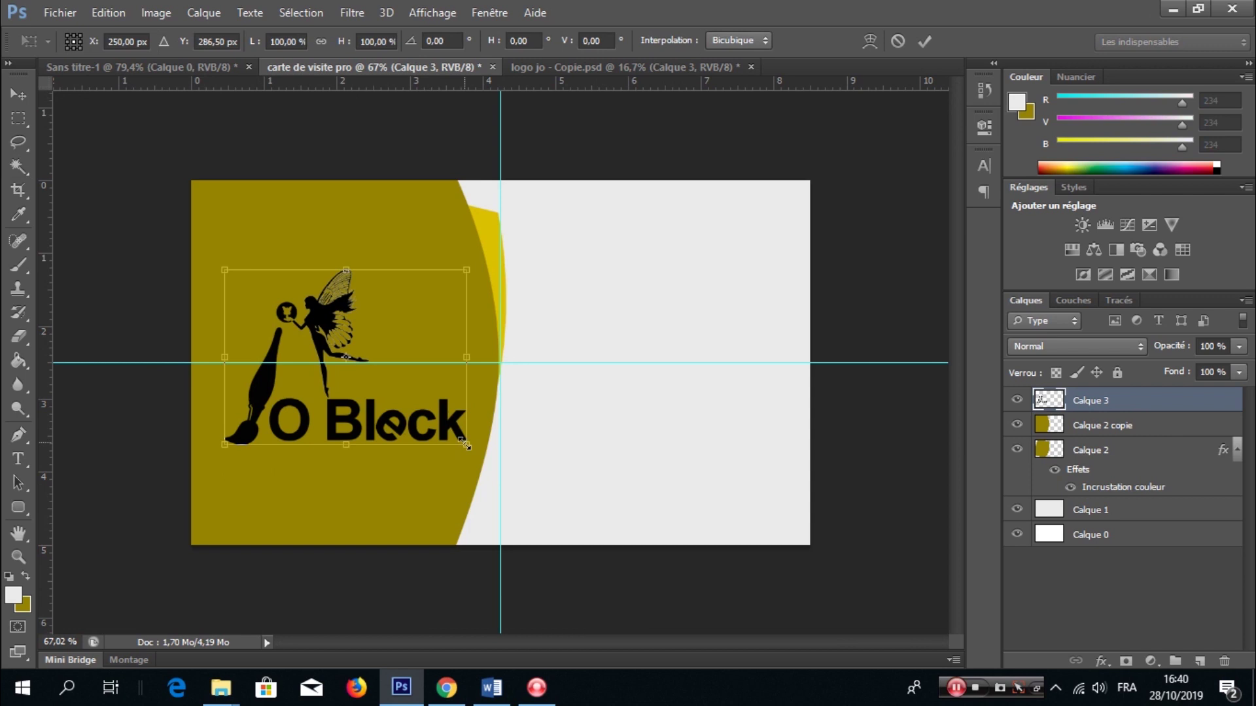
left_click_drag(424, 411, 348, 363)
key("Return")
key("ctrl+t")
key("Escape")
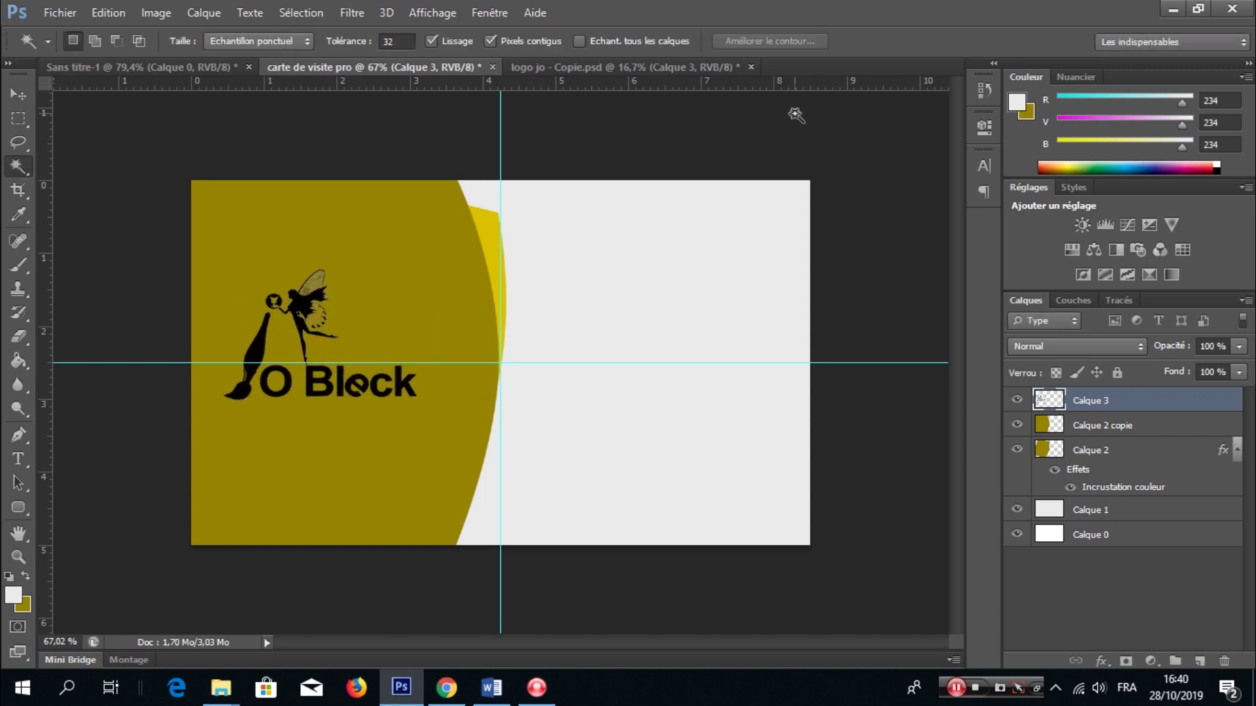
key("ctrl+t")
left_click_drag(387, 397, 422, 416)
left_click(924, 41)
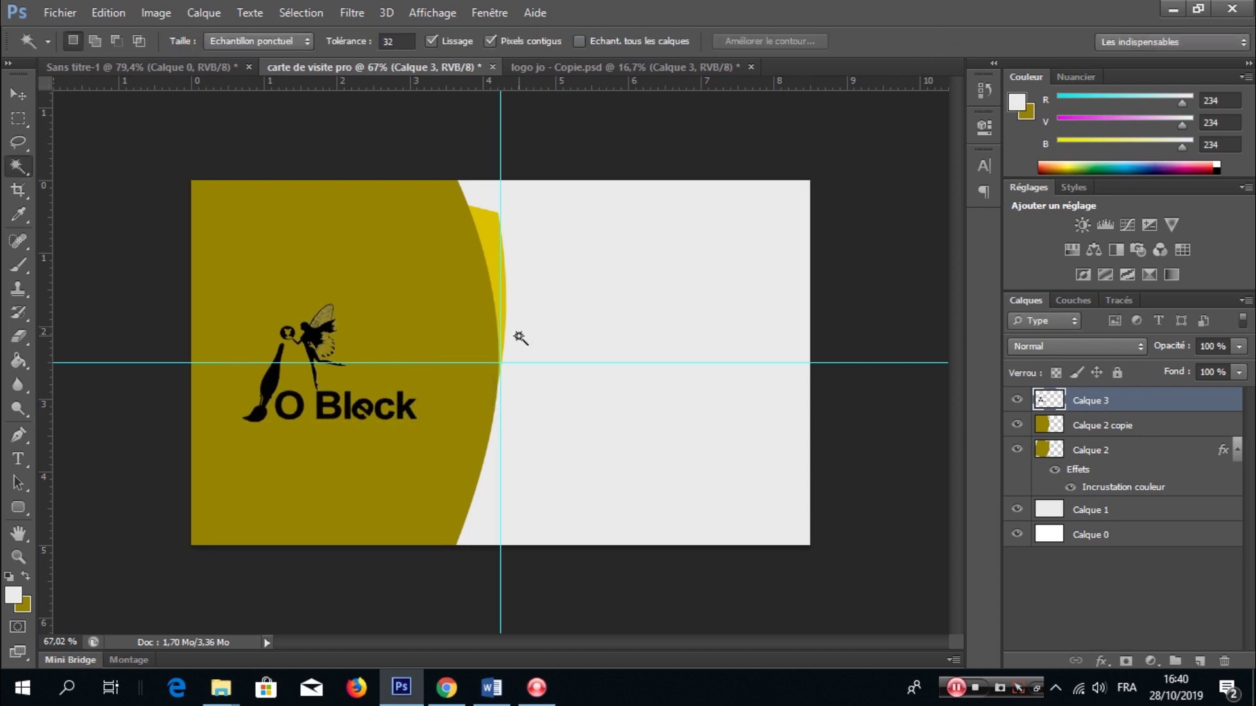
- Type the card holder's full name in olive text on the grey side
key("t")
left_click(605, 299)
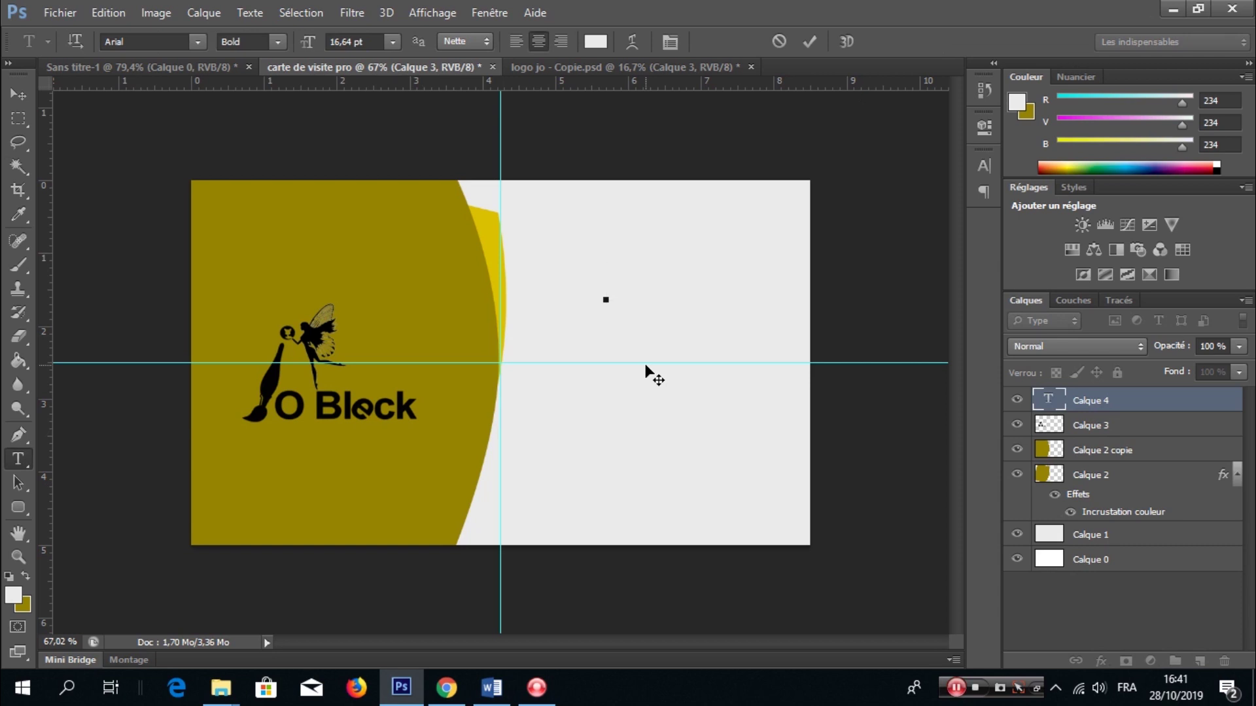
left_click(595, 42)
left_click(393, 210)
left_click(961, 291)
type("S")
type("AO")
key("BackSpace")
key("BackSpace")
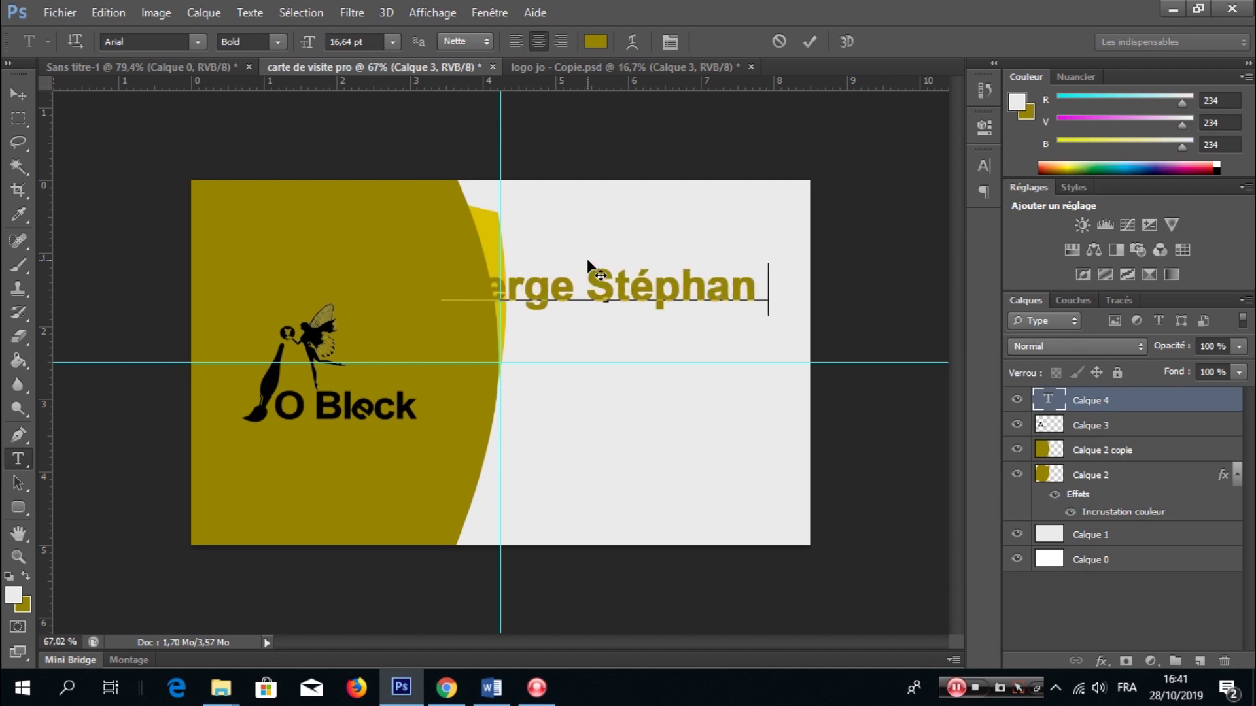
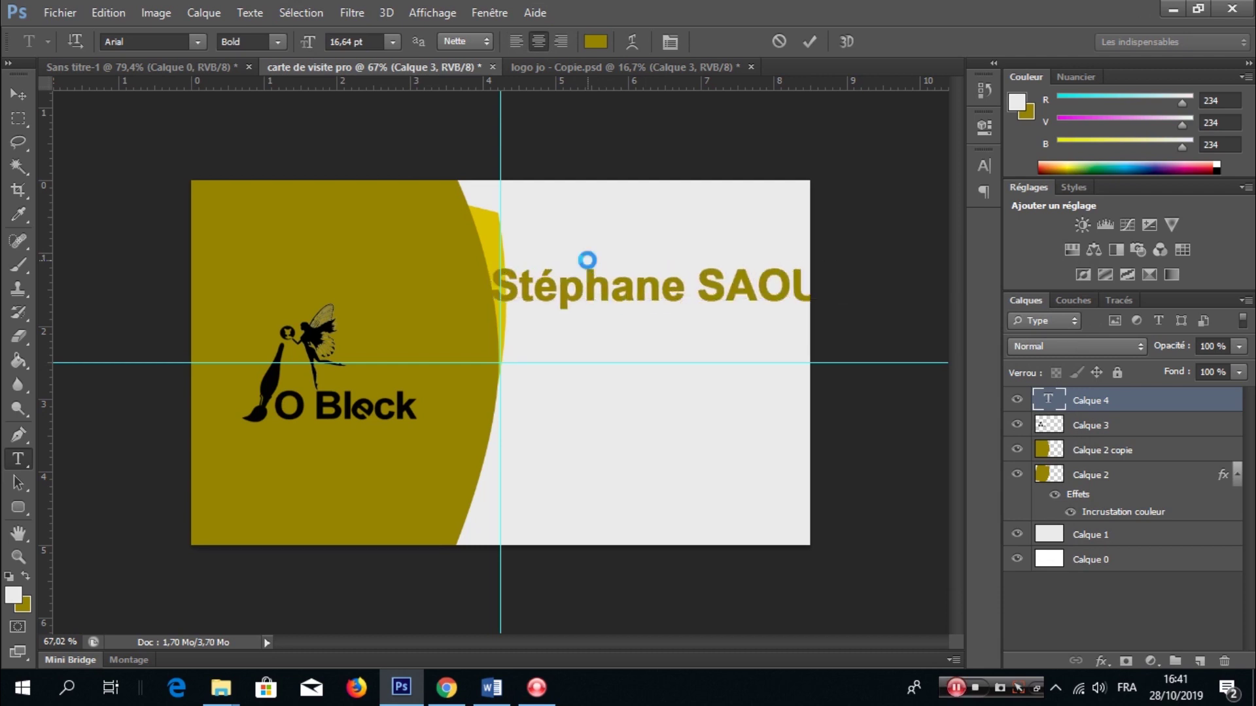
- Scale down and reposition the name text to fit the card
key("ctrl+t")
left_click_drag(852, 264, 798, 267)
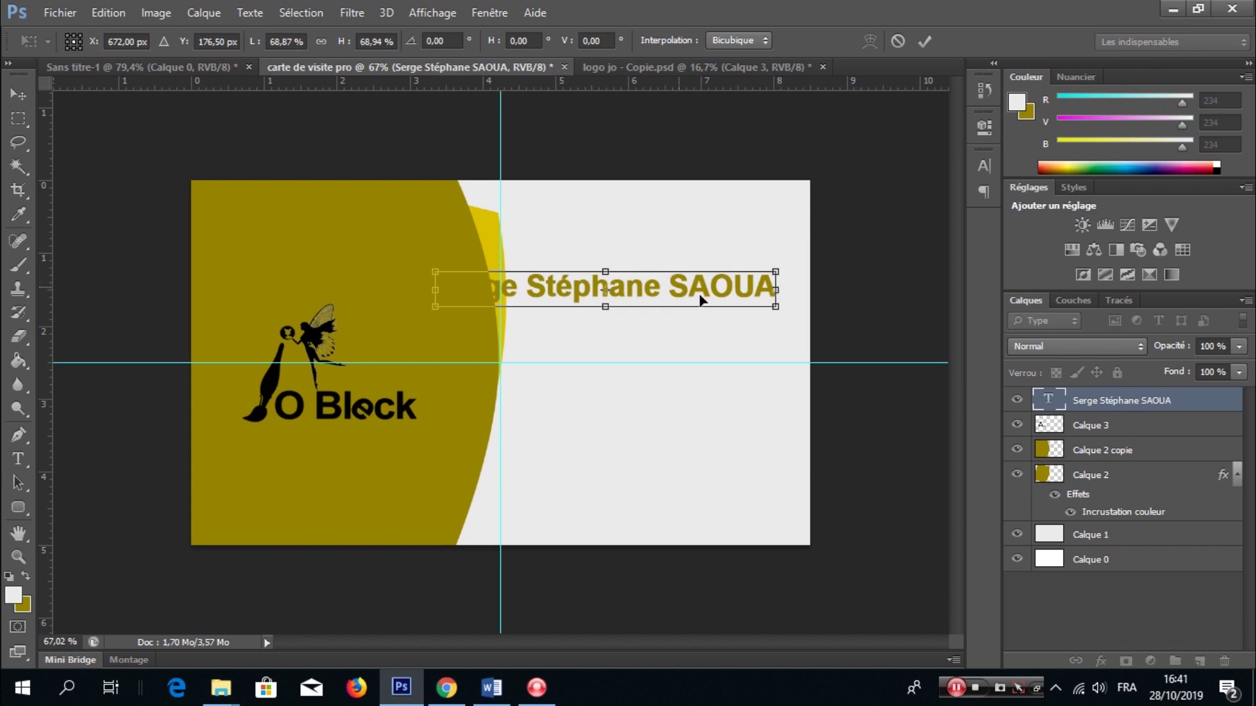
left_click_drag(693, 288, 721, 323)
left_click_drag(469, 321, 527, 322)
left_click_drag(810, 304, 767, 309)
left_click_drag(693, 324, 700, 319)
key("Return")
- Type the two phone numbers on separate lines below the name
key("t")
left_click(615, 405)
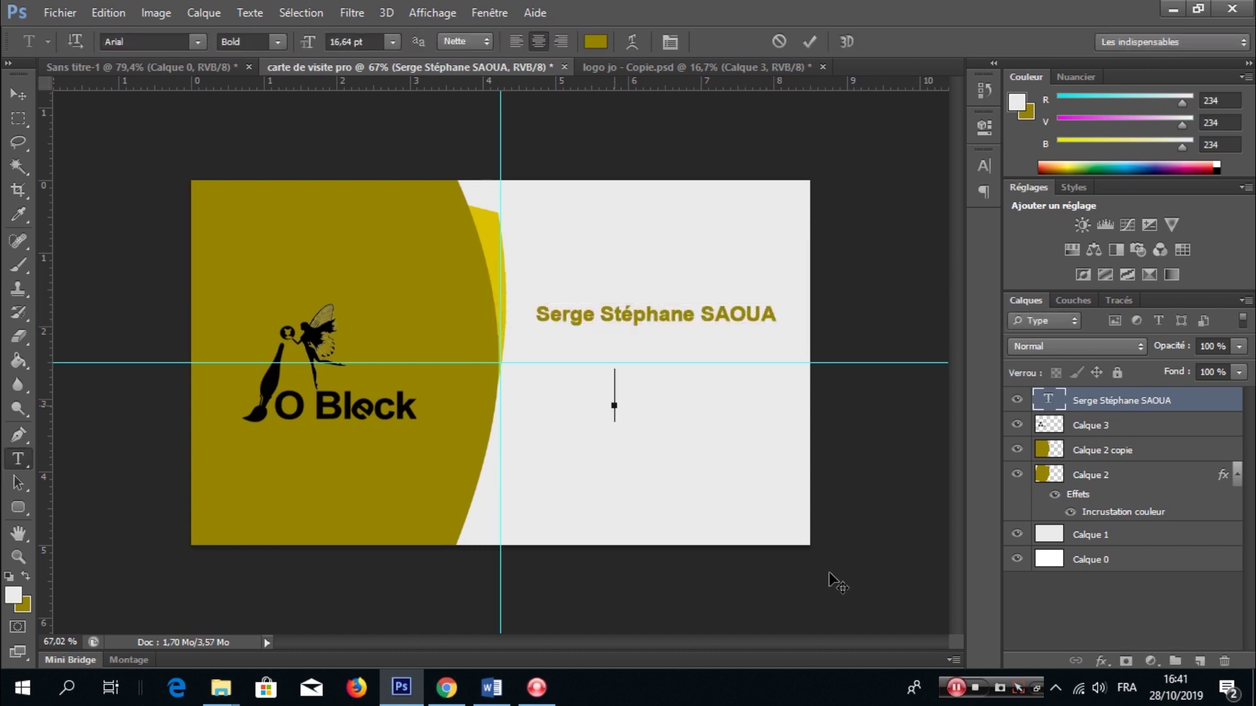
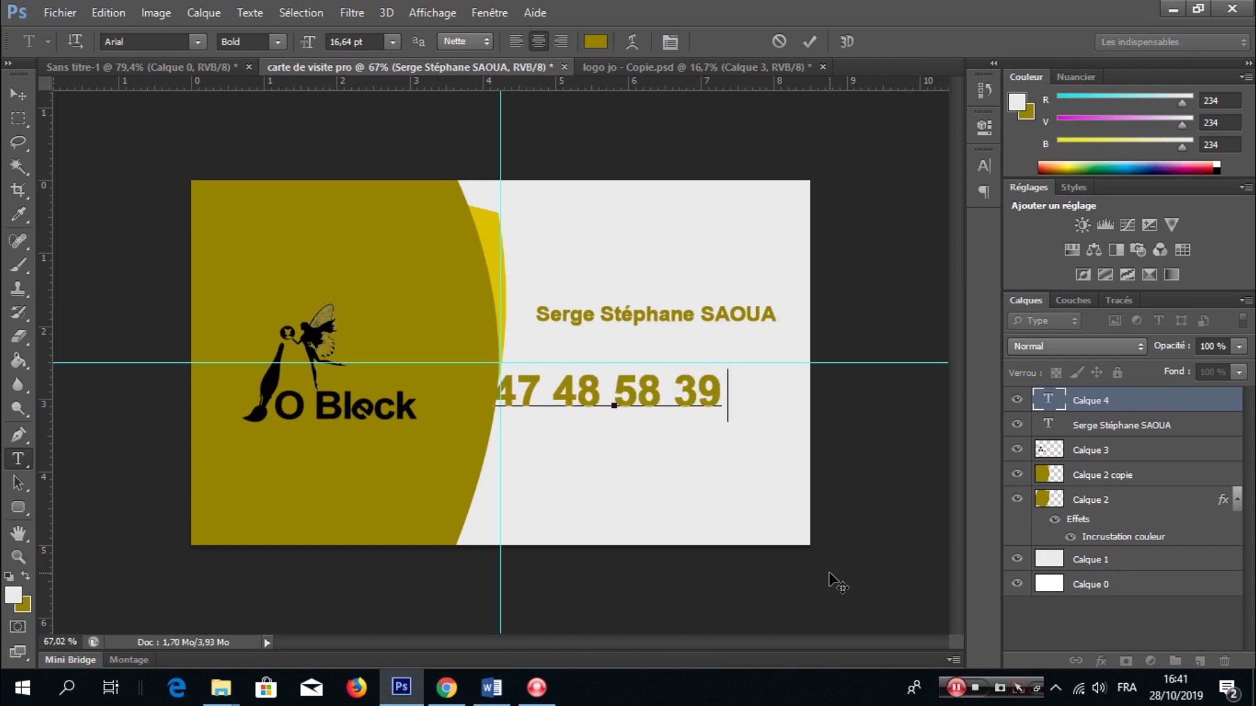
key("Return")
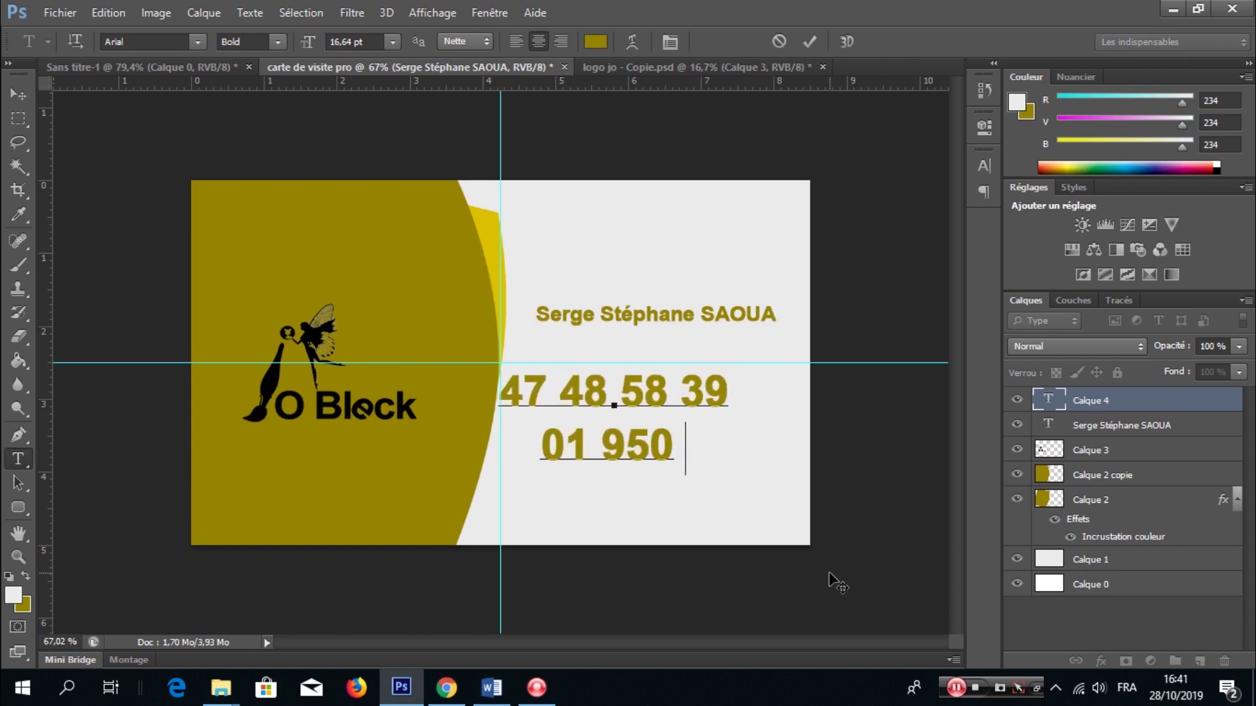
key("ctrl+Return")
- Shrink the phone numbers and place them beneath the name
key("ctrl+t")
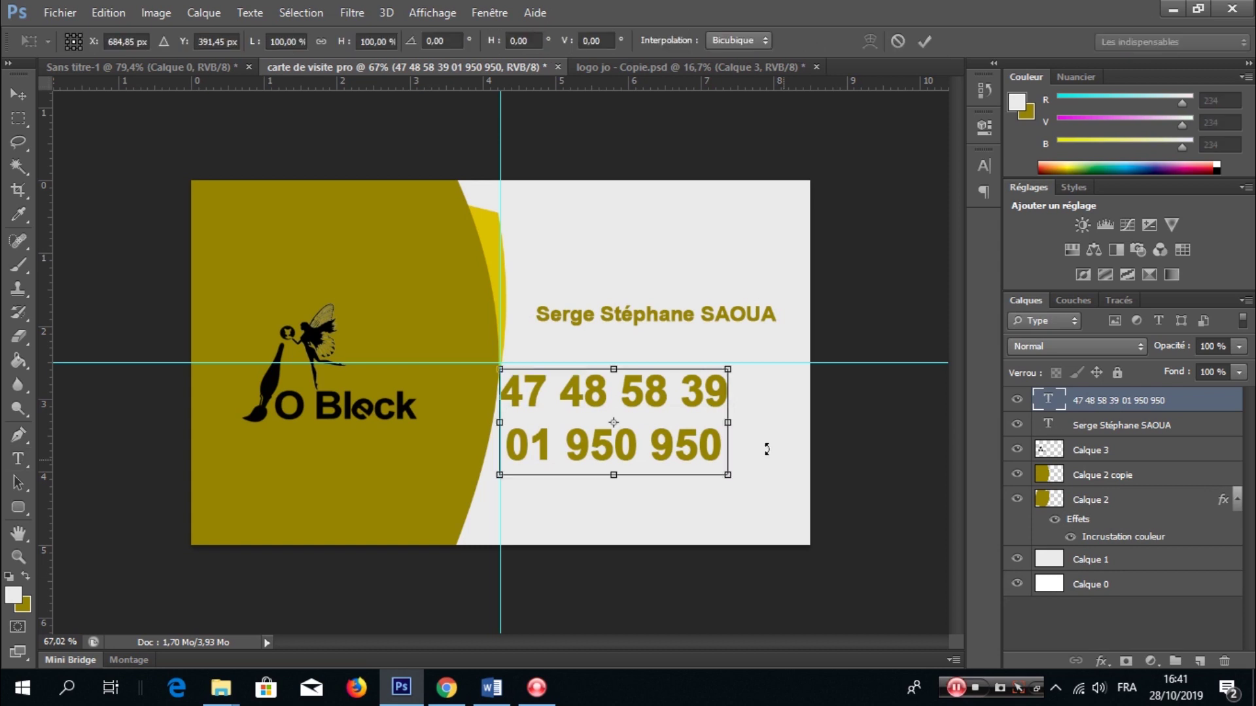
left_click_drag(728, 364, 704, 380)
left_click_drag(669, 419, 727, 359)
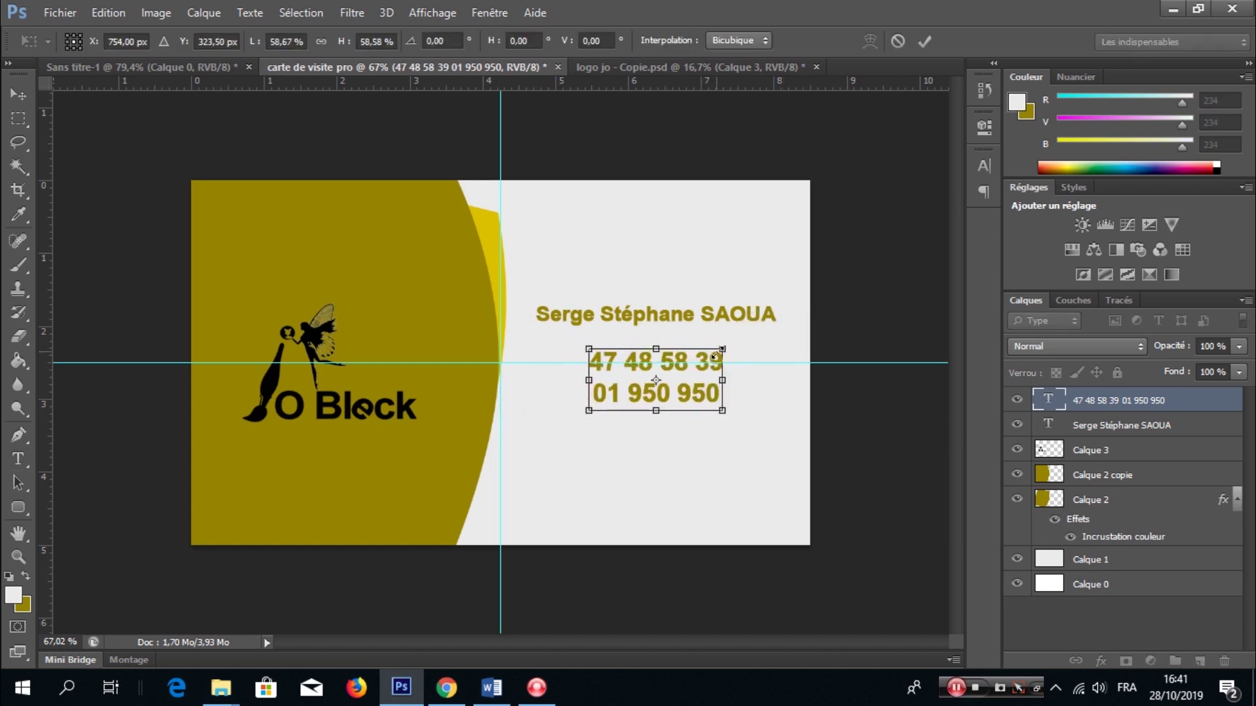
left_click(922, 41)
left_click(563, 455)
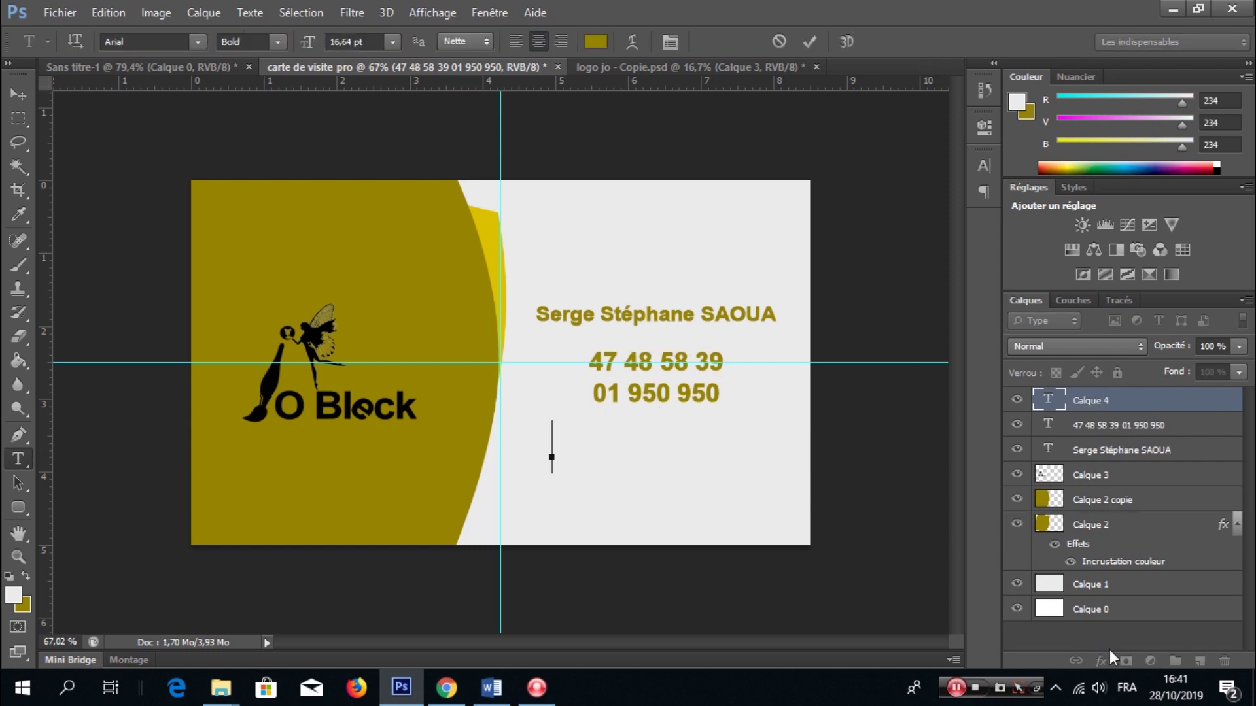
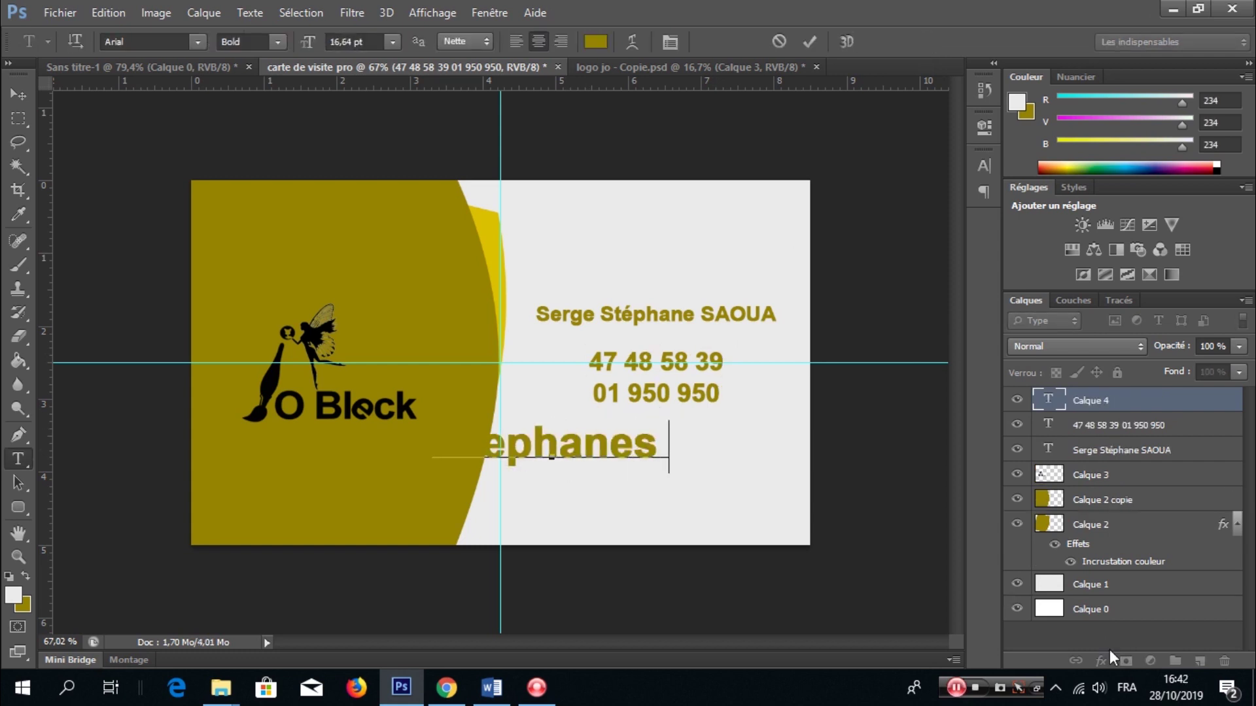
- Type the contact e-mail address and set its font size to 6,64 pt
key("ctrl+a")
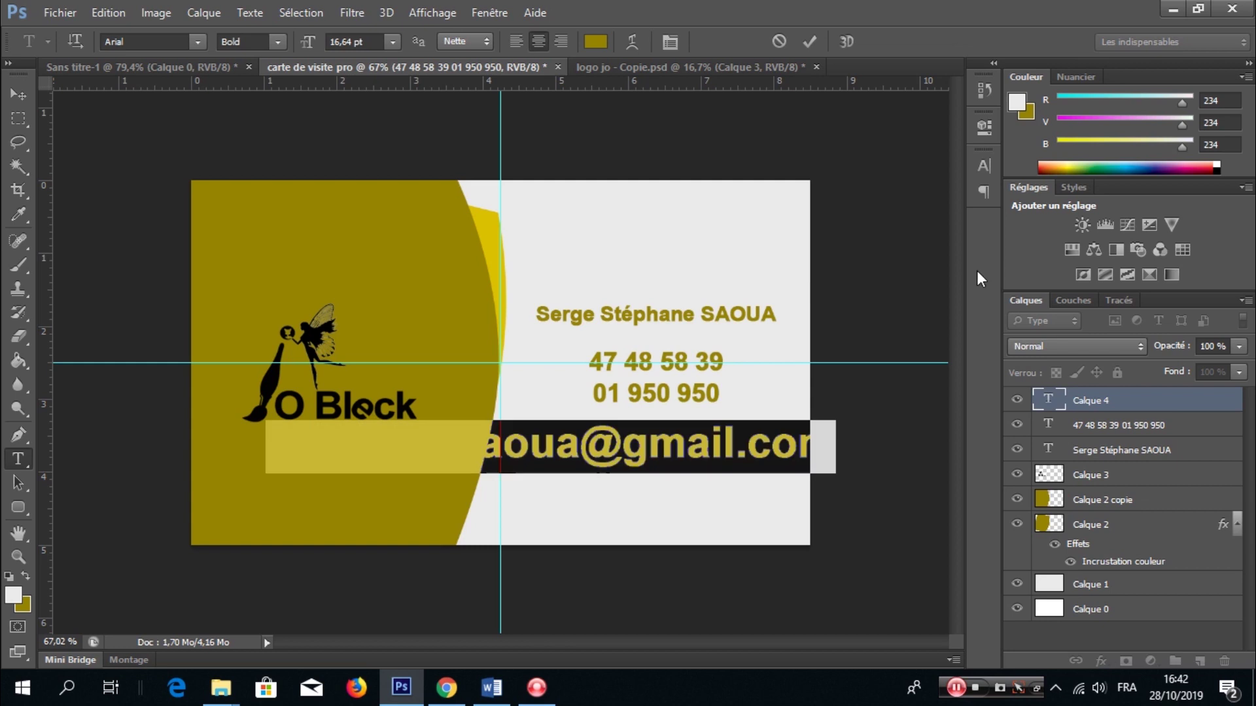
left_click(669, 42)
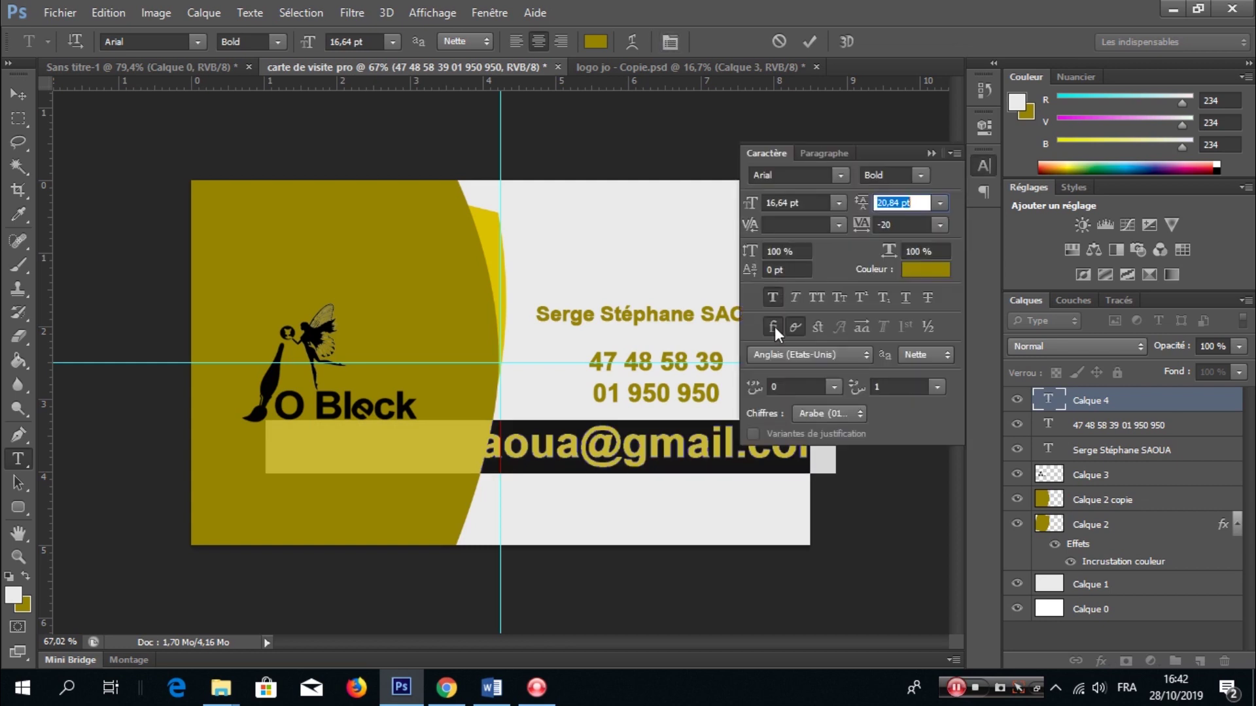
left_click(772, 201)
key("Down")
key("Down")
key("Down")
key("Down")
key("Down")
key("Down")
key("Down")
key("Down")
key("Down")
key("Down")
key("Down")
key("Up")
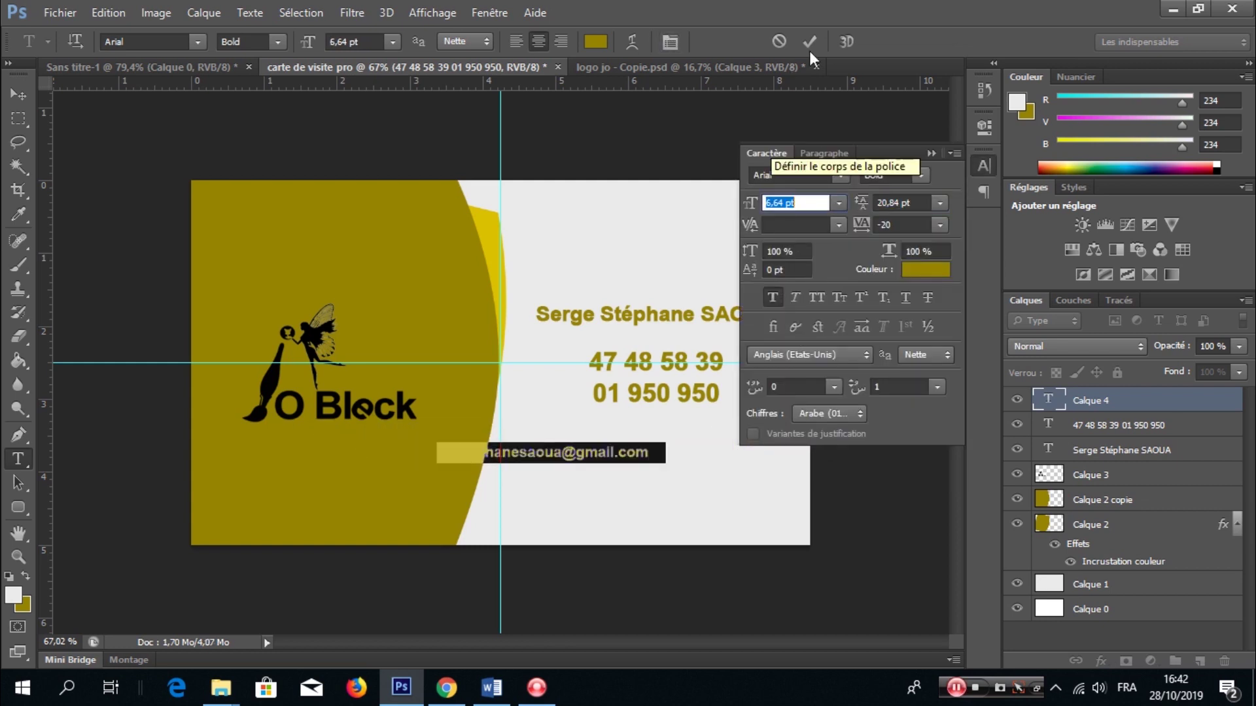
left_click(810, 42)
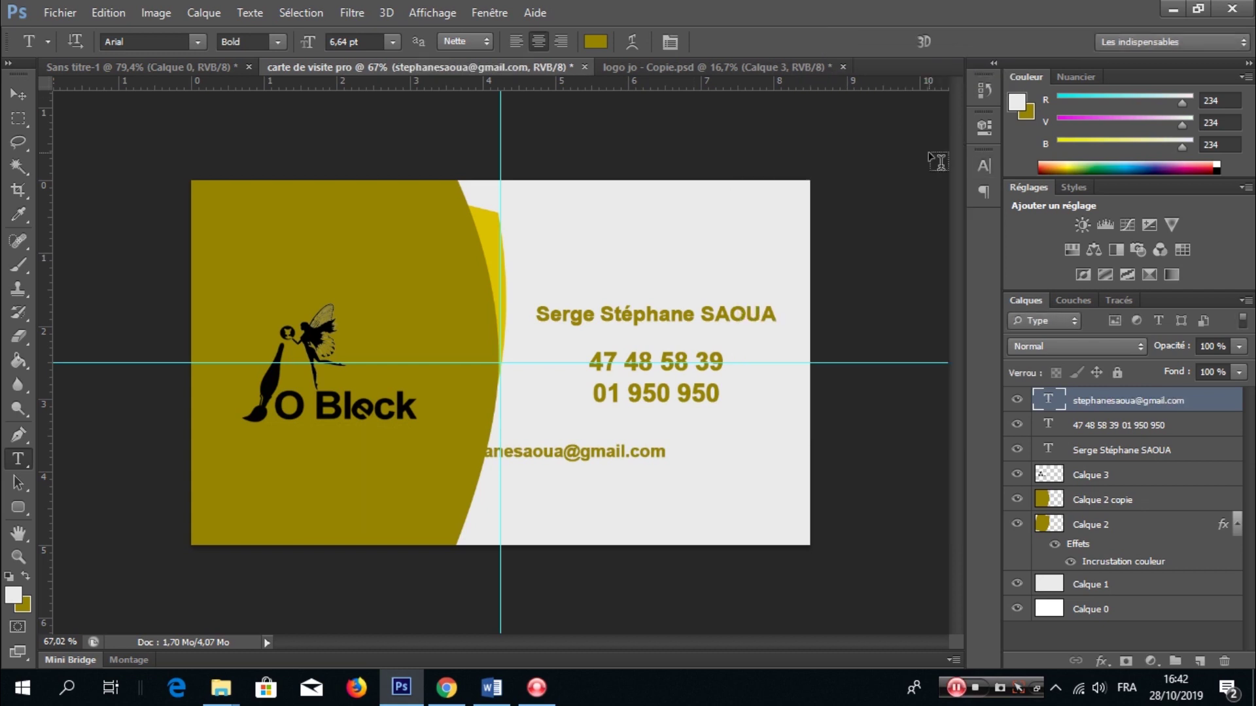
- Move the e-mail line to sit under the phone numbers
key("ctrl+t")
left_click_drag(670, 455, 742, 454)
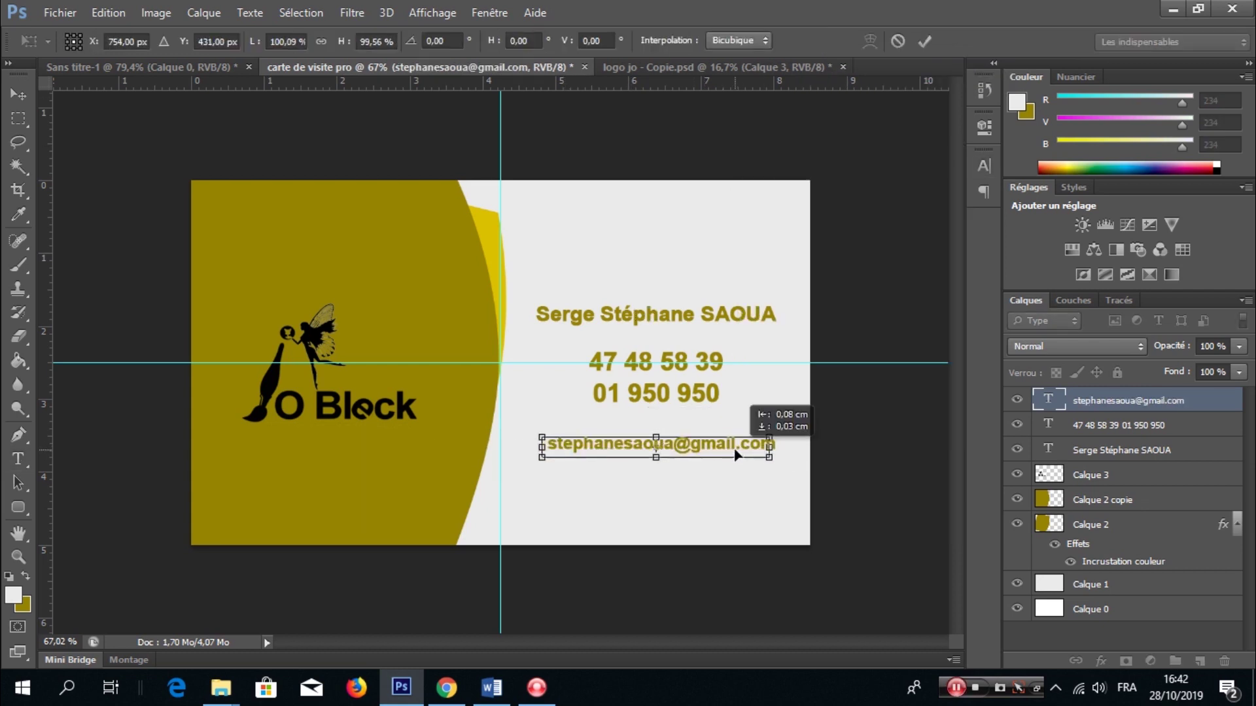
left_click(924, 39)
left_click(924, 40)
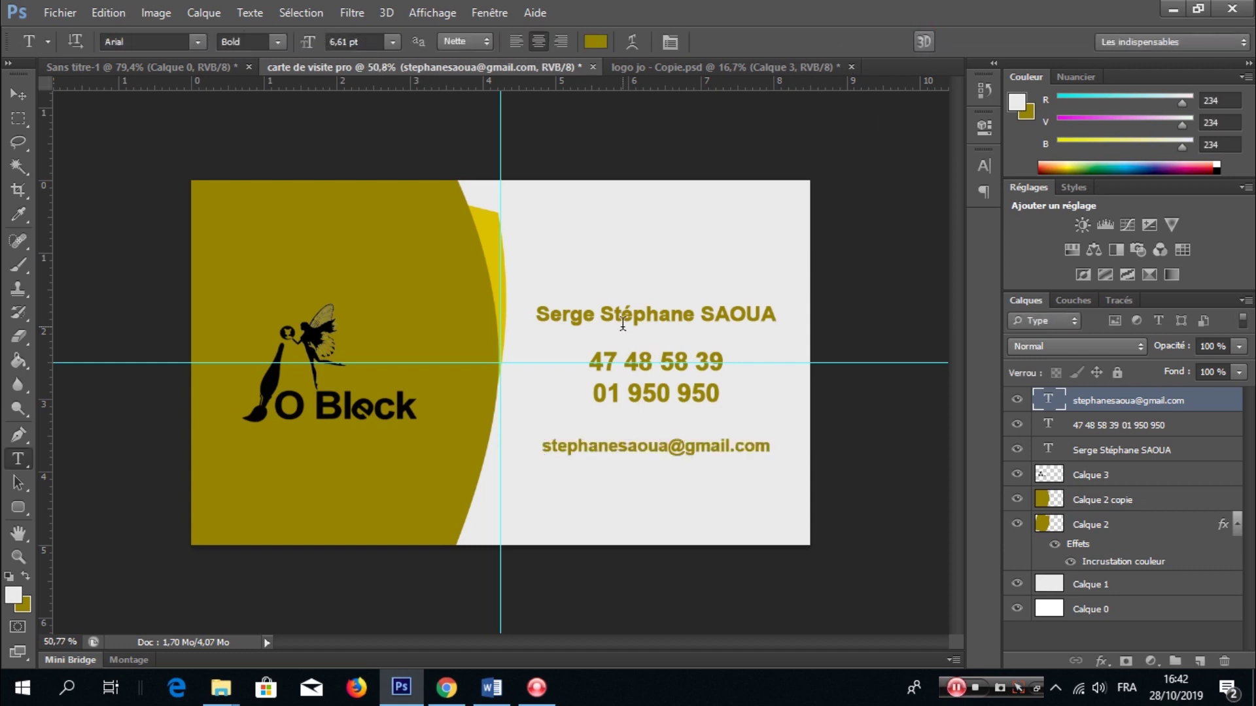
scroll(625, 340, "down", 2)
scroll(631, 366, "up", 2)
scroll(633, 373, "up", 1)
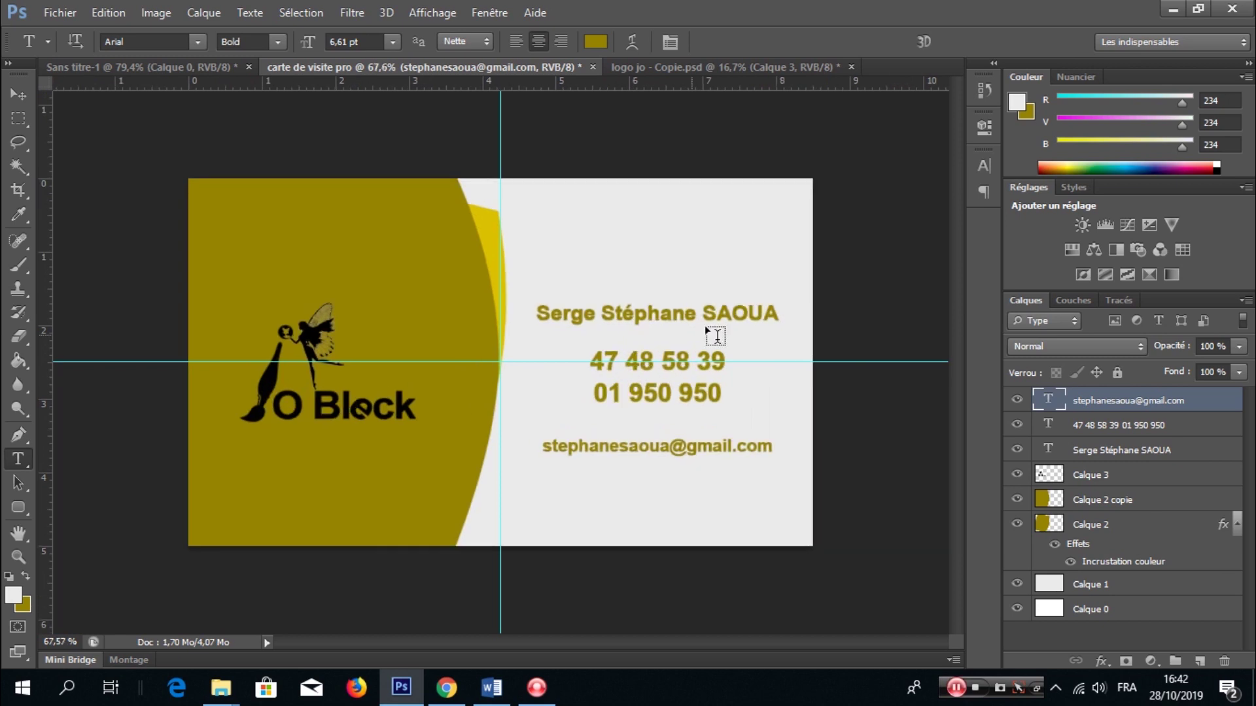
- Rearrange the name so the surname sits on its own line above the first names
left_click(697, 315)
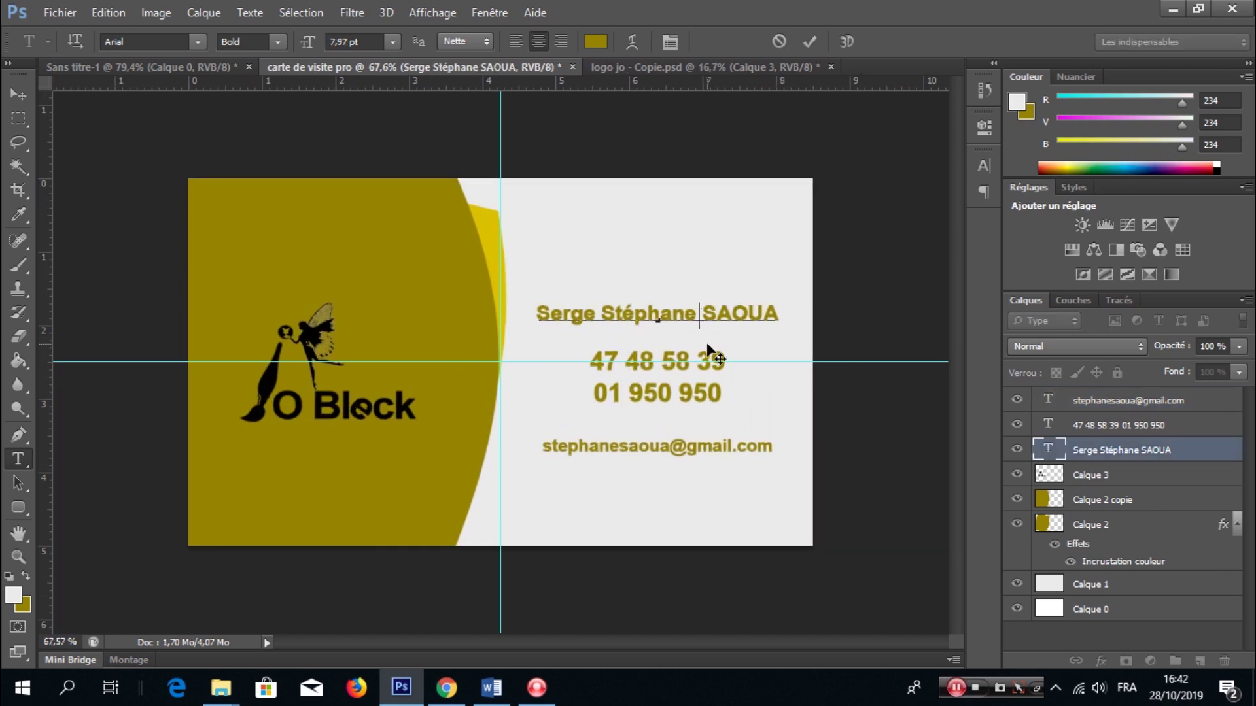
key("Return")
left_click_drag(690, 339, 591, 334)
key("ctrl+c")
left_click(600, 323)
key("ctrl+v")
key("Return")
- Left-align the name lines in the Paragraph panel
key("ctrl+a")
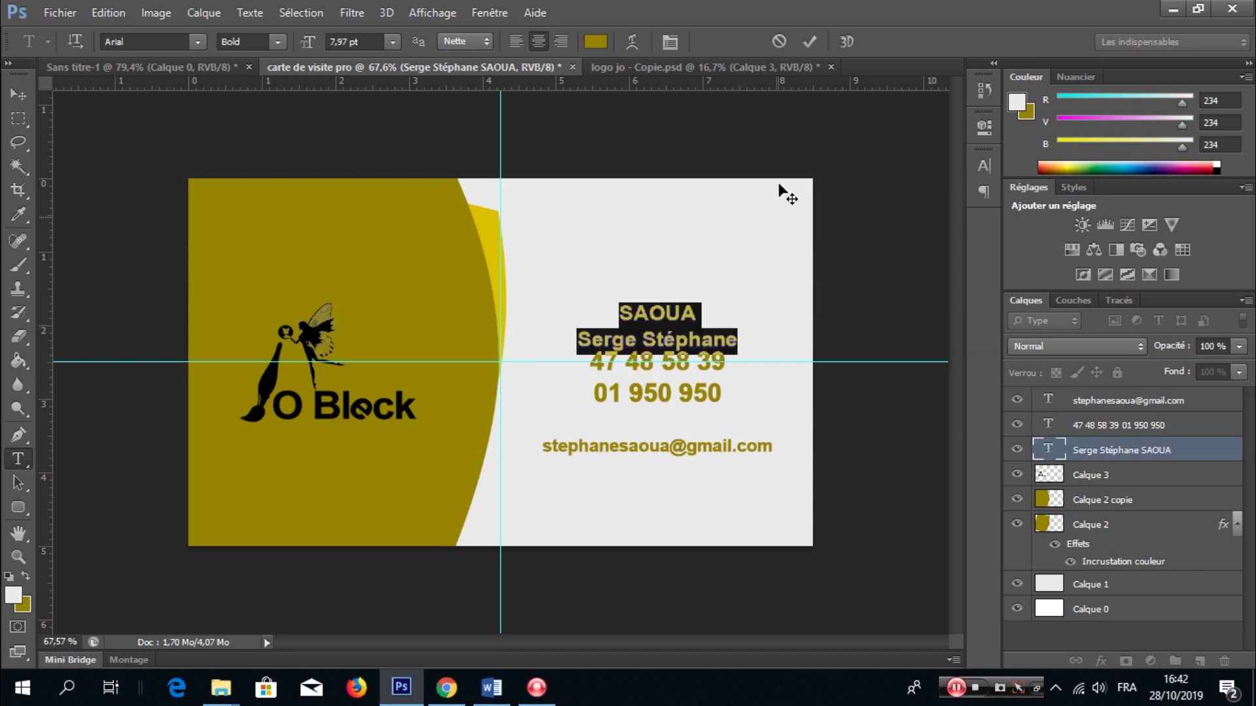
left_click(669, 41)
left_click(827, 153)
left_click(776, 176)
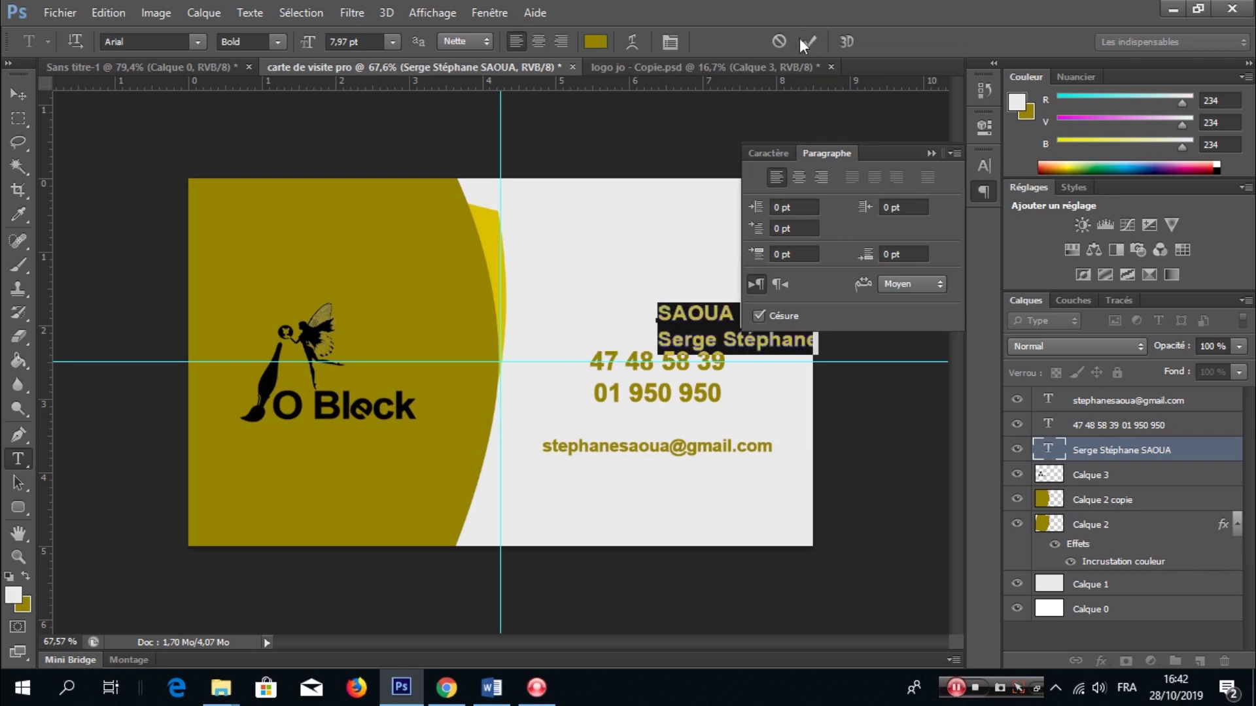
left_click(806, 41)
left_click(930, 153)
- Move the name block up and left, then start importing an image from the File menu
key("ctrl+t")
left_click_drag(737, 325, 673, 284)
key("t")
left_click(64, 18)
left_click(59, 312)
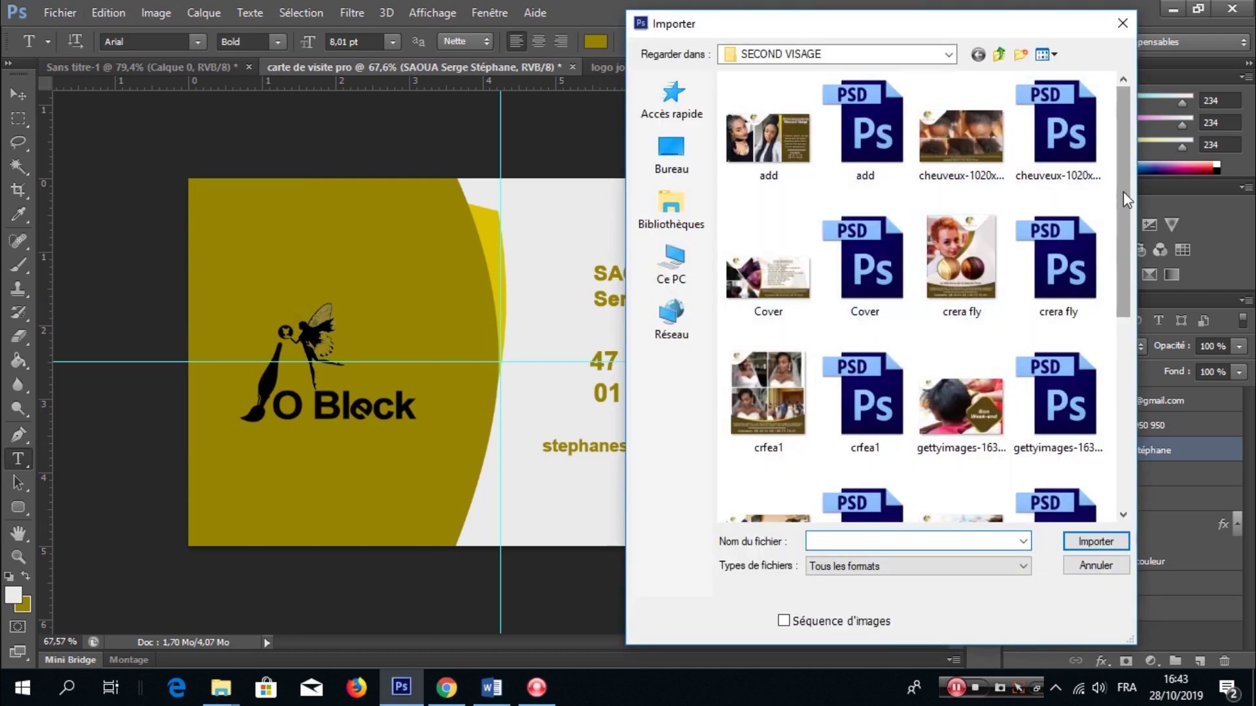
- Import the 57134 silhouette image from the Desktop's Icone folder
left_click(999, 54)
scroll(804, 275, "down", 3)
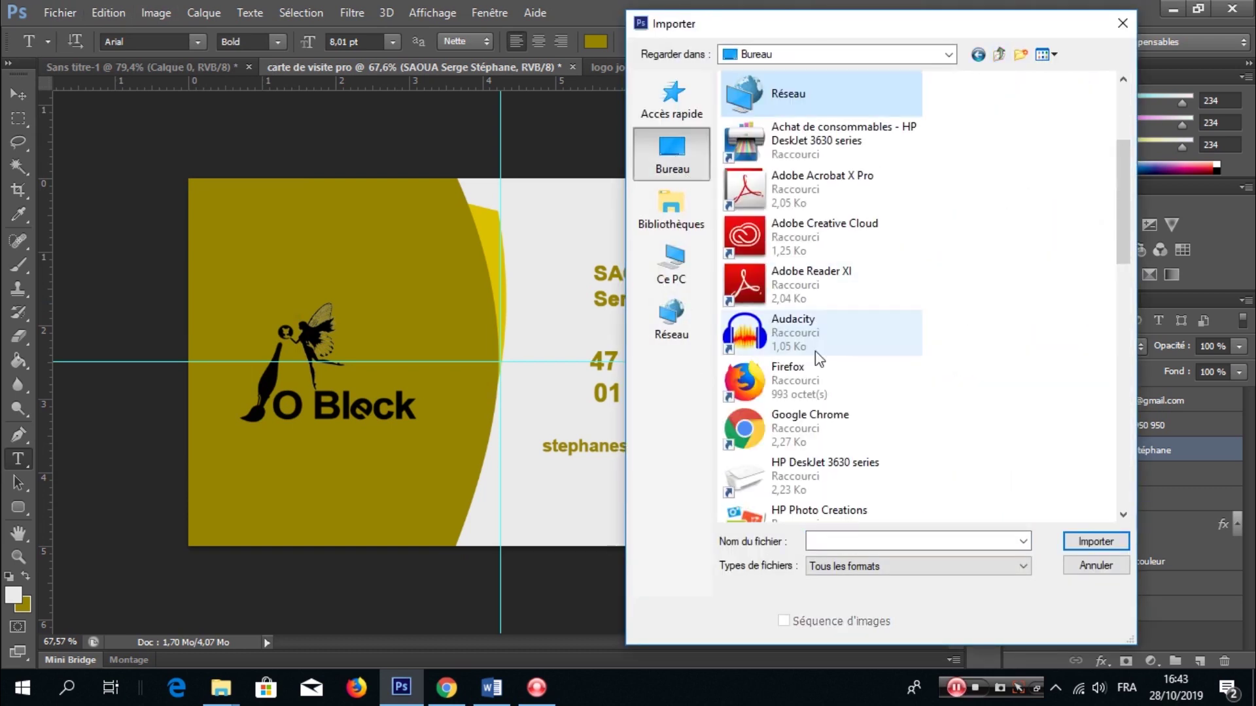
scroll(815, 340, "down", 6)
double_click(813, 212)
double_click(967, 347)
- Scale the silhouette to about 4% and place it just left of the name
left_click_drag(684, 556, 594, 395)
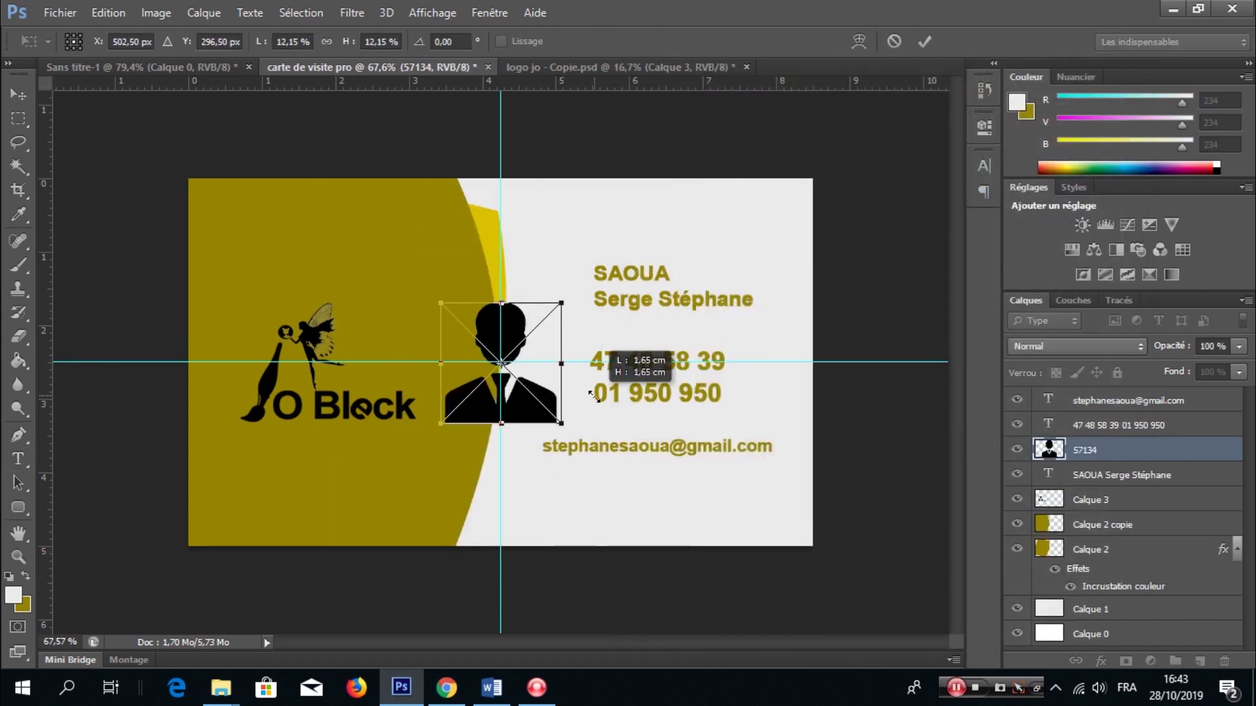
scroll(500, 363, "up", 2)
left_click_drag(486, 398, 545, 286)
left_click_drag(640, 337, 664, 285)
scroll(569, 252, "up", 3)
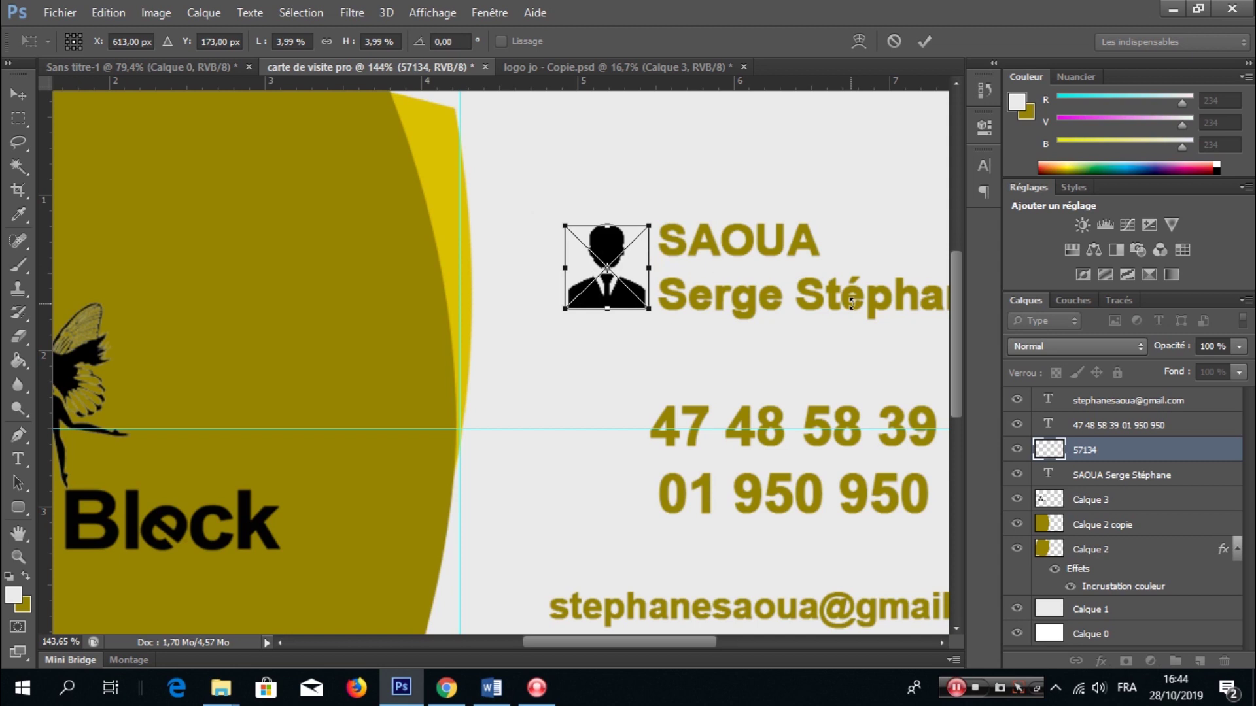
key("Left")
key("Left")
key("Left")
key("Return")
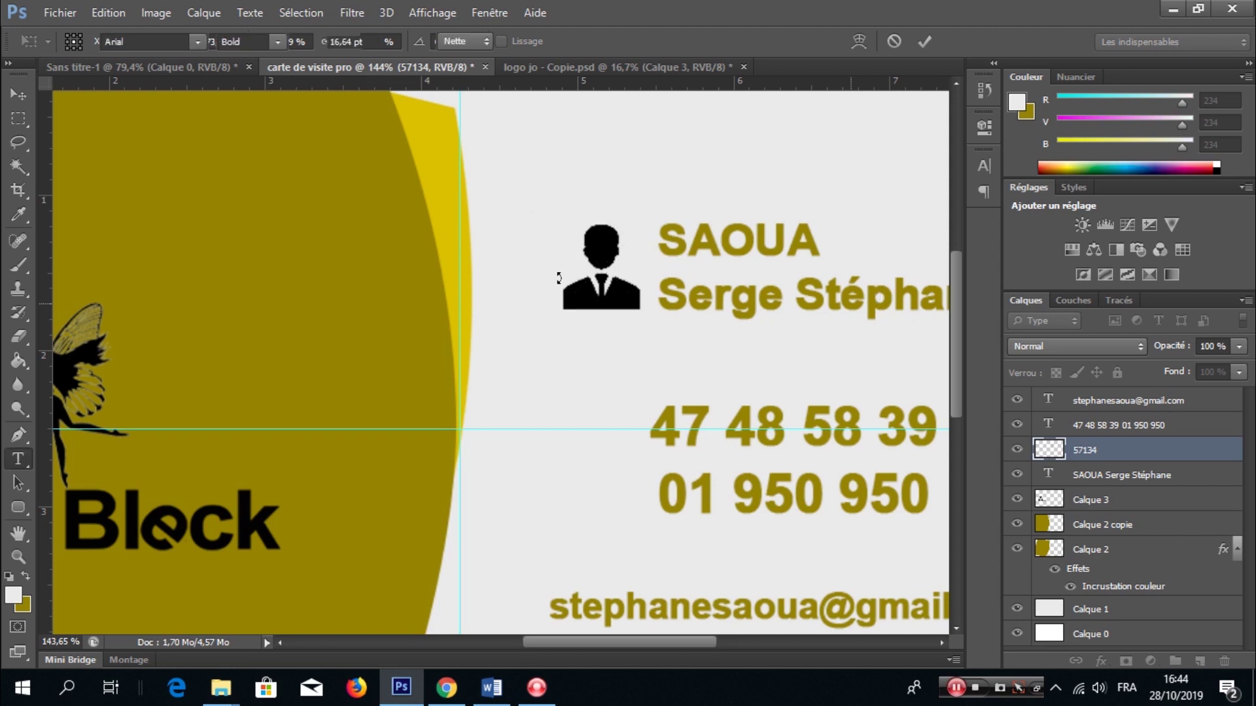
- Choose the phone icon image file for import
scroll(661, 297, "down", 5)
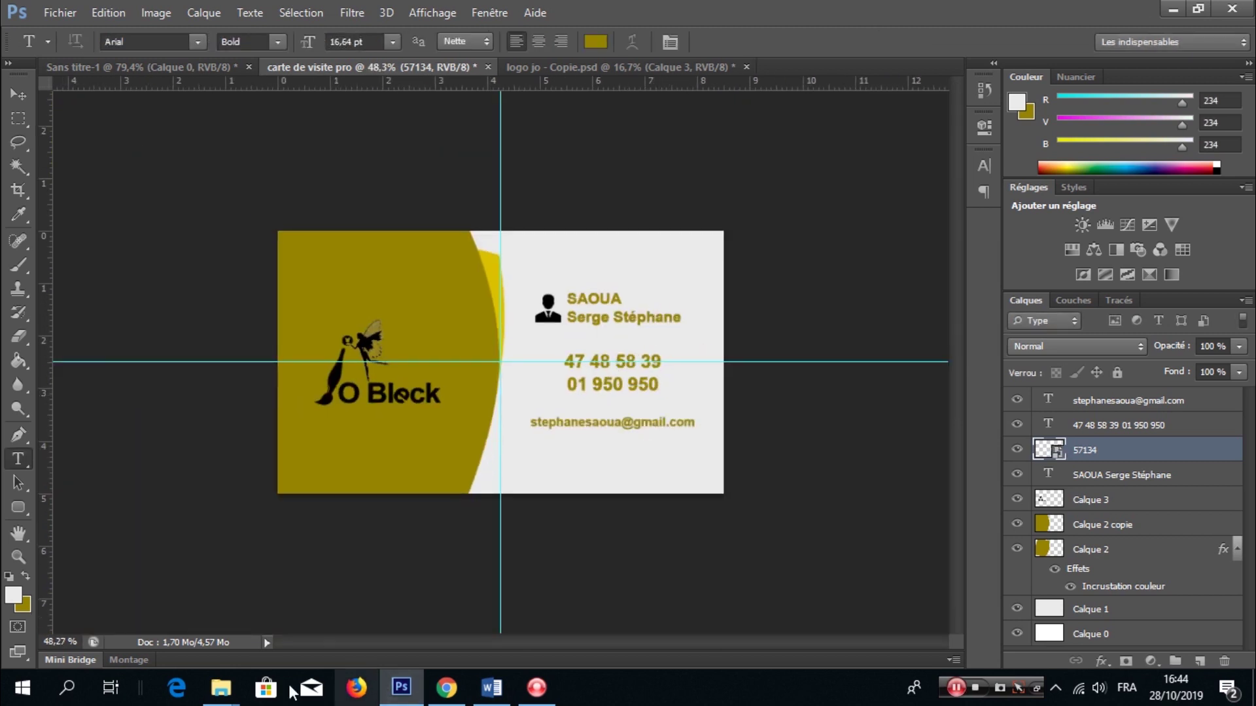
left_click(60, 13)
left_click(88, 314)
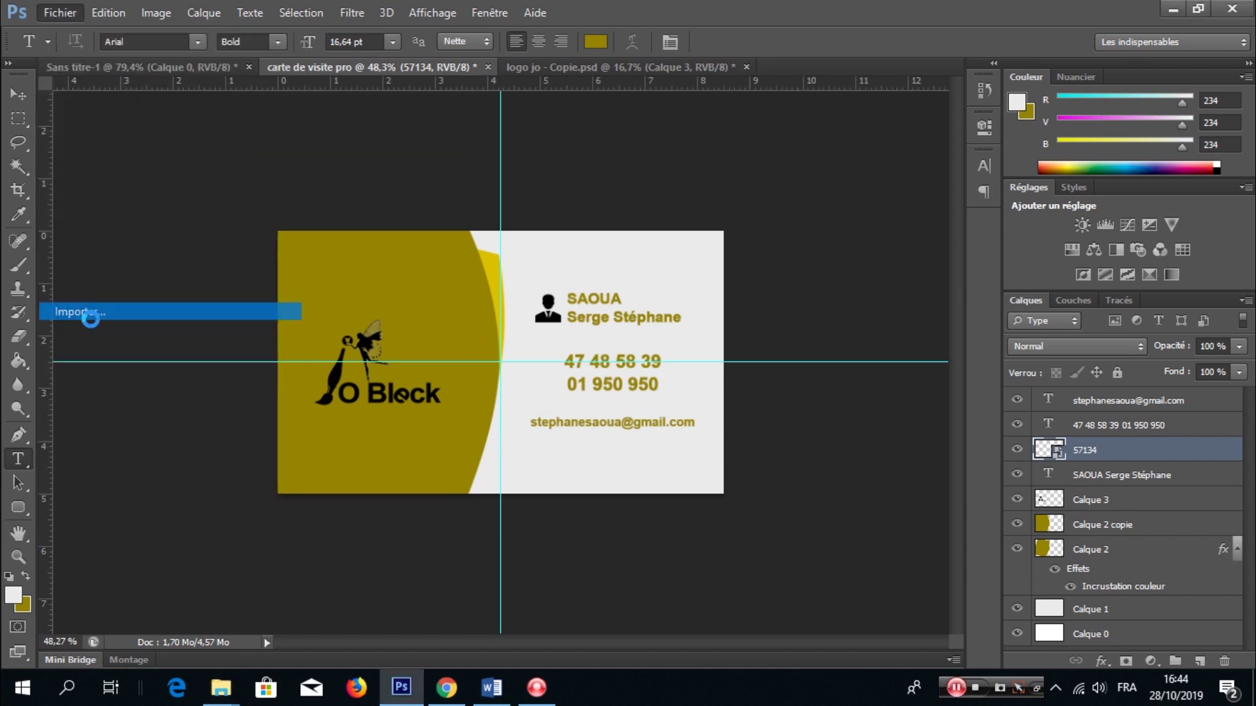
left_click(765, 268)
- Place the phone icon at about 3% beside the phone numbers
left_click(1099, 541)
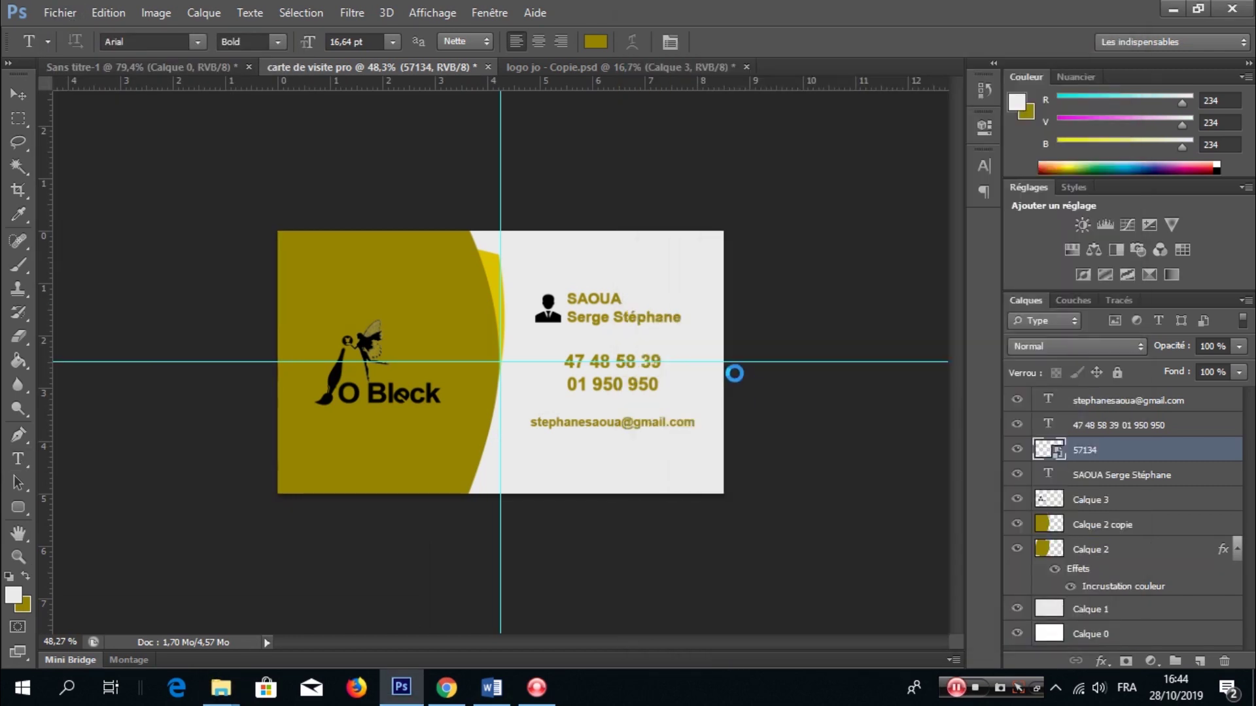
left_click_drag(643, 238, 650, 370)
scroll(511, 386, "up", 4)
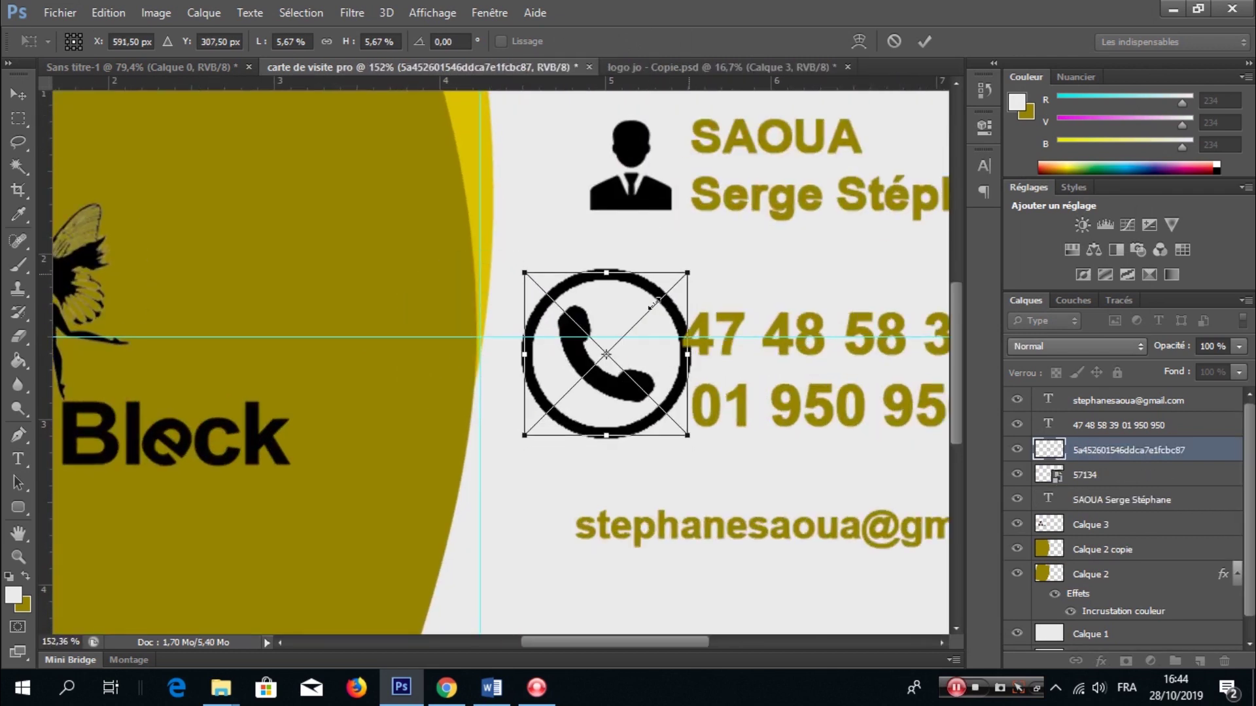
left_click_drag(654, 304, 655, 303)
left_click_drag(634, 352, 650, 372)
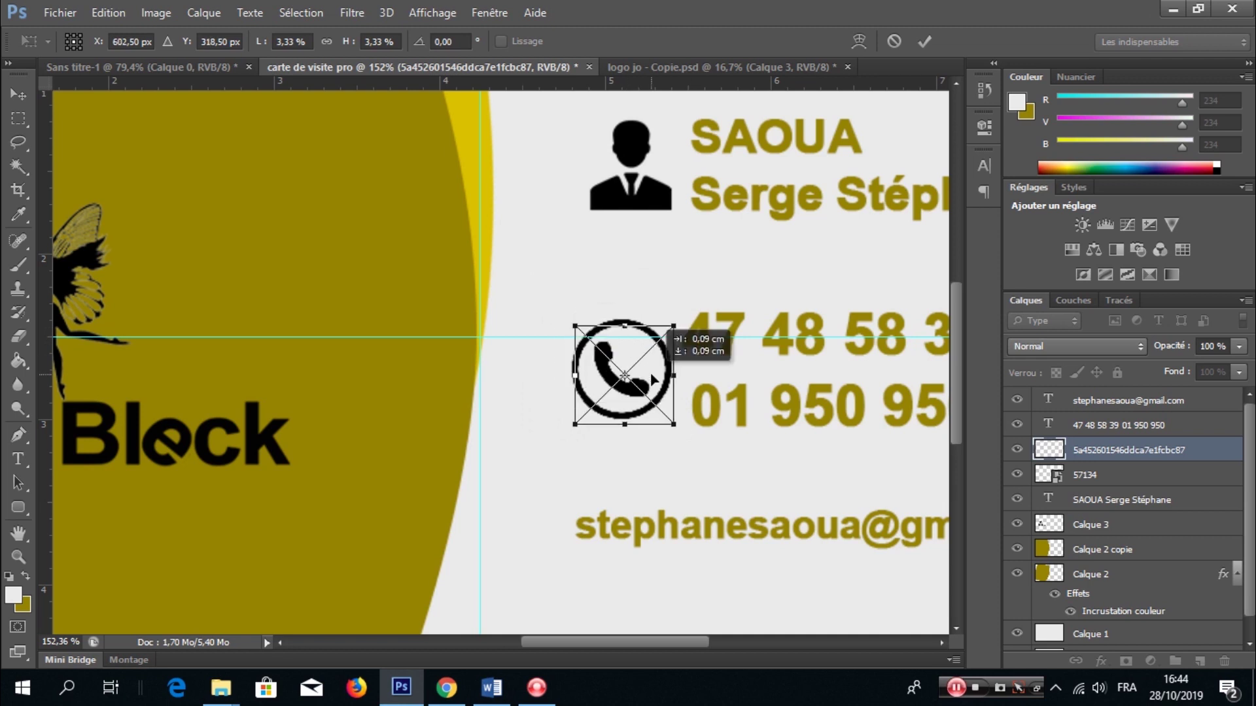
key("Return")
- Add two vertical guides at the phone icon and shift the first slightly right
key("t")
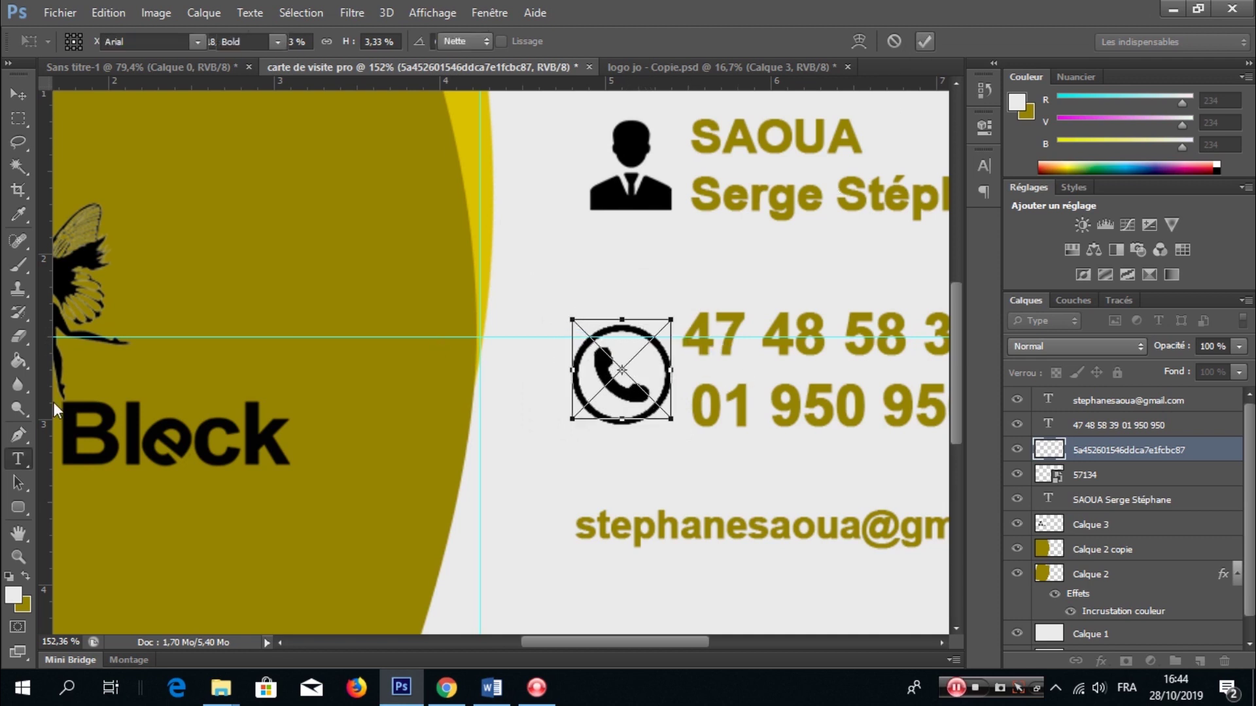
left_click_drag(592, 429, 574, 424)
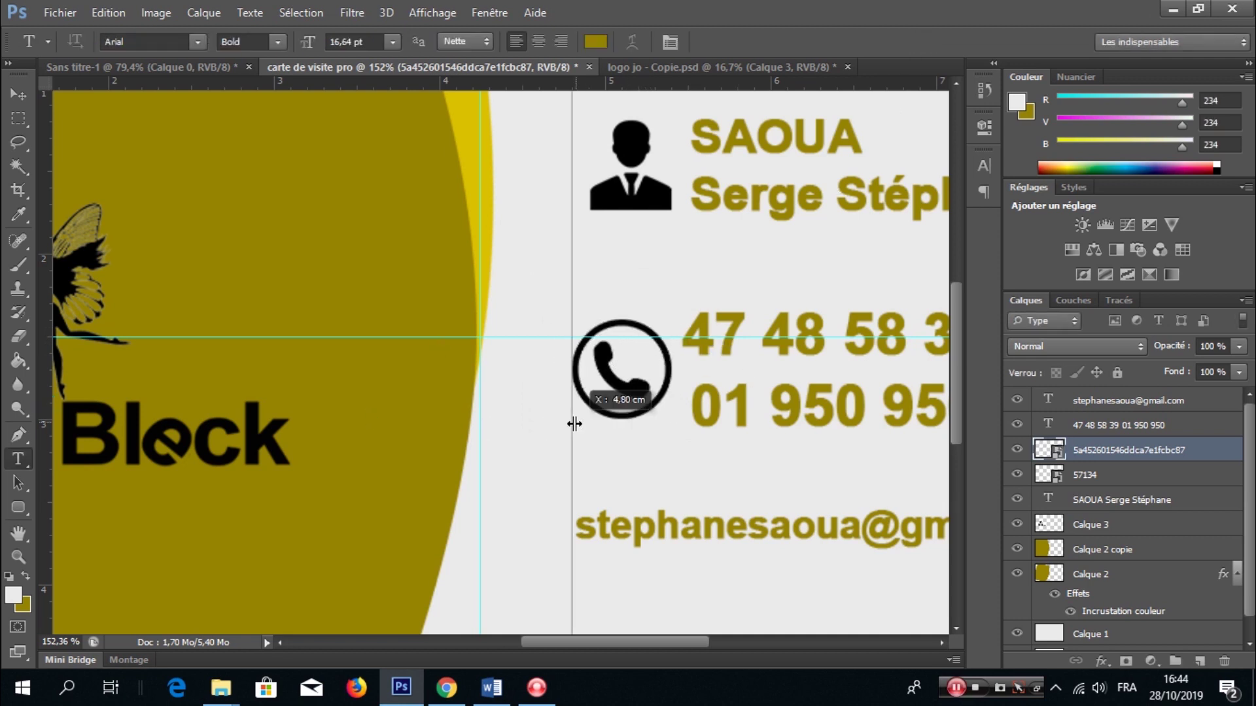
left_click_drag(44, 405, 670, 443)
key("v")
left_click_drag(573, 308, 590, 280)
- Rescale the phone icon to 2,77% and align it to the guides
key("ctrl+t")
left_click_drag(671, 319, 662, 328)
left_click_drag(641, 376, 650, 378)
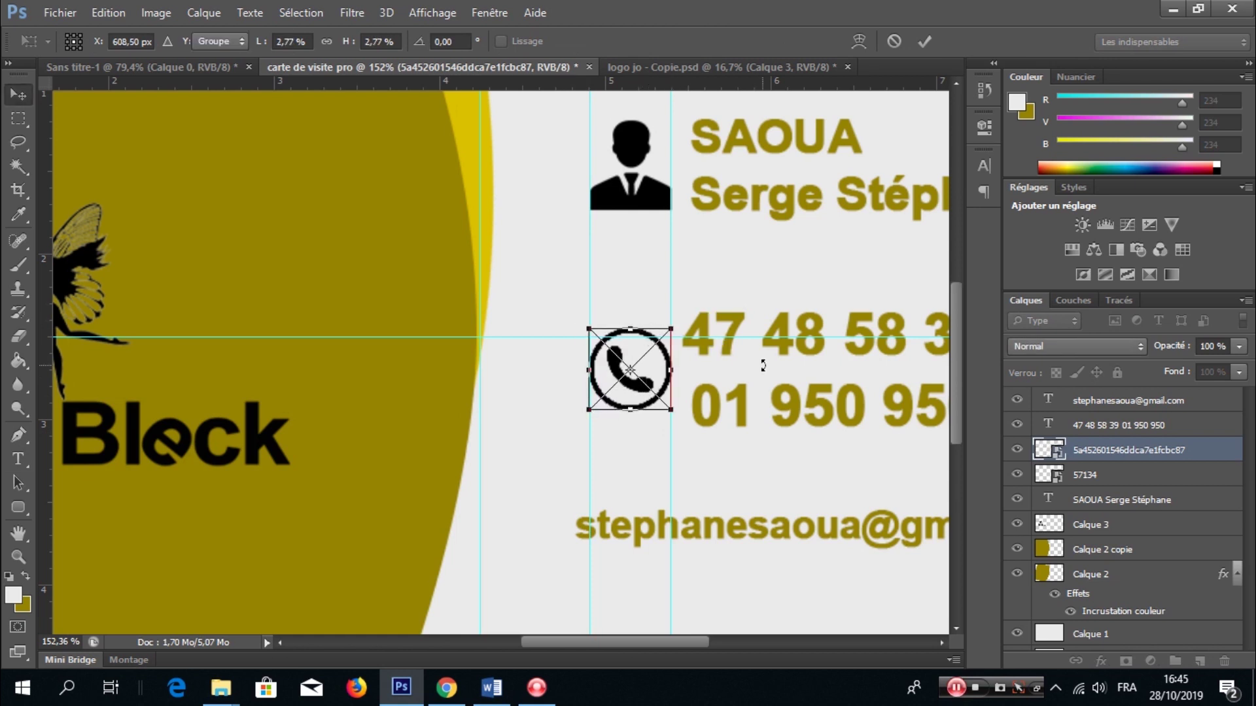
key("Return")
scroll(665, 367, "down", 6)
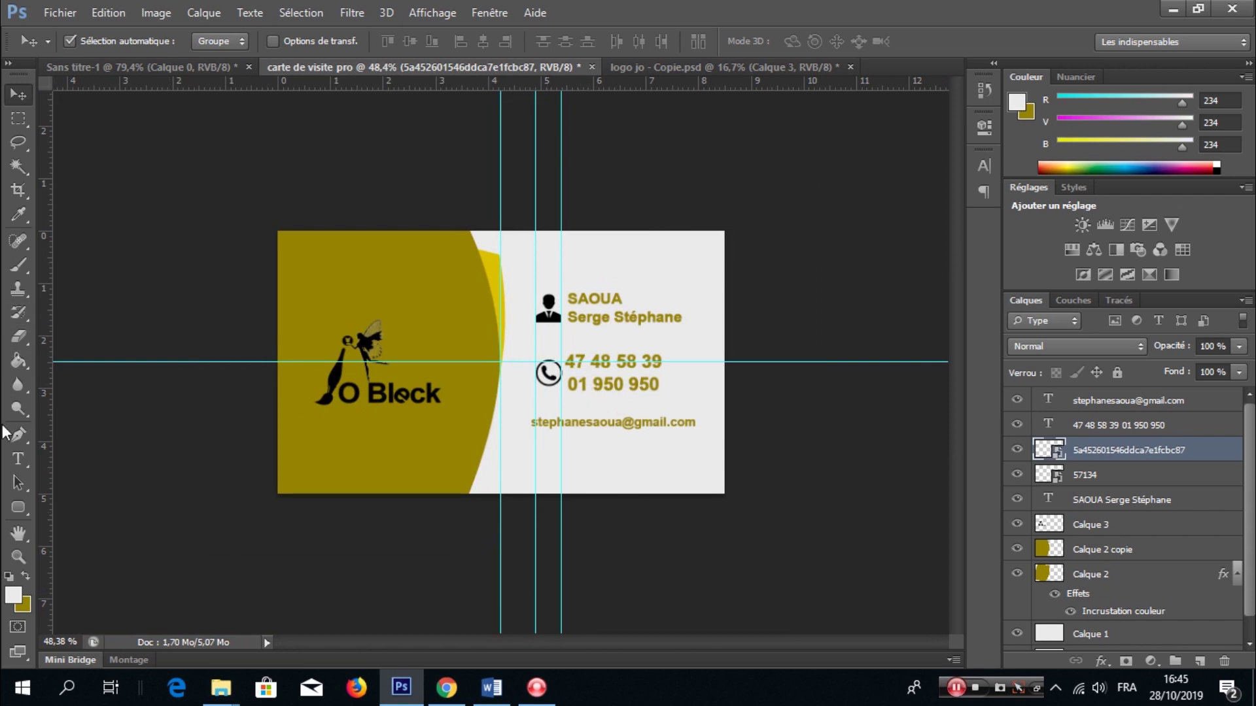
left_click(19, 459)
- Add a title line coloured with the curve's yellow and move it onto the card
left_click(582, 257)
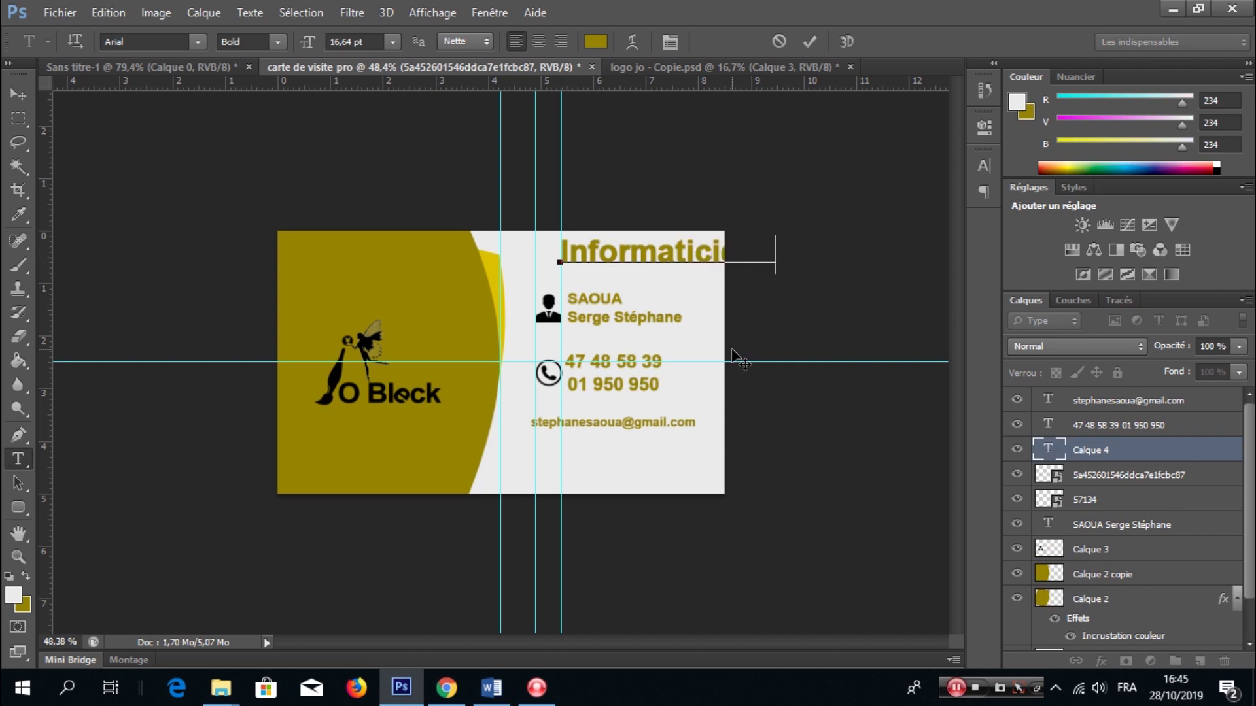
key("ctrl+a")
left_click(595, 41)
left_click(331, 396)
left_click(485, 269)
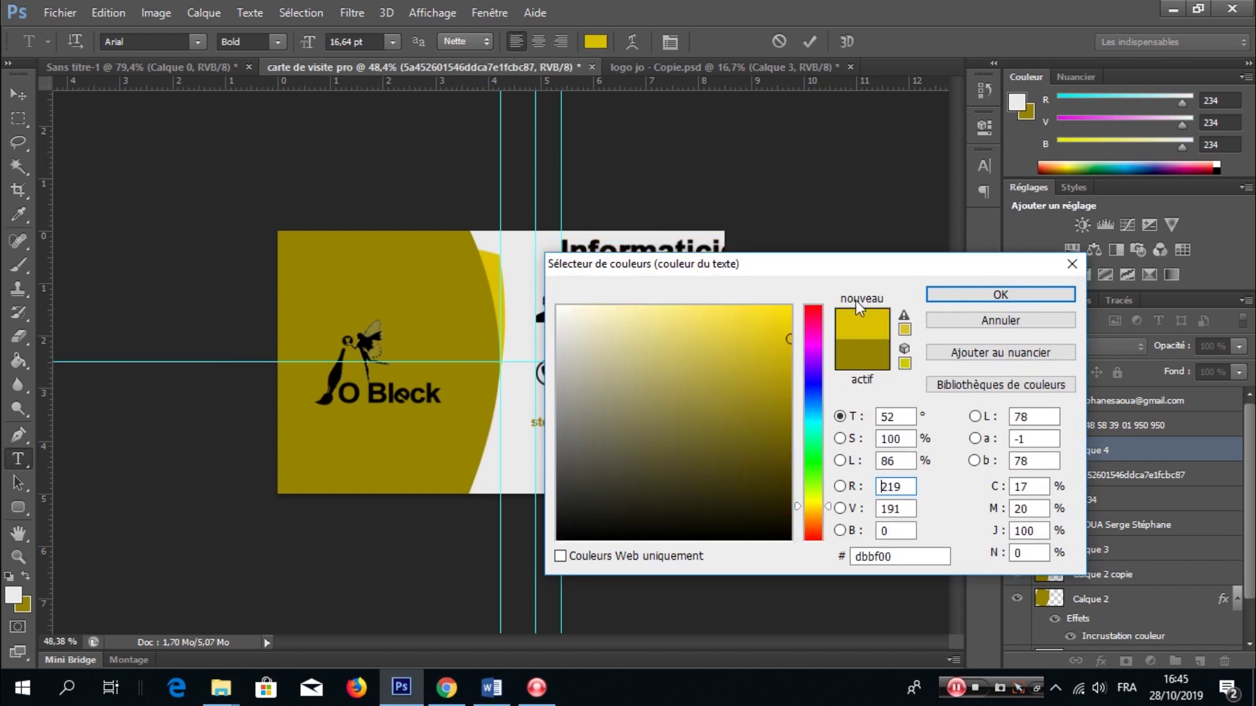
left_click(1000, 295)
left_click(809, 41)
key("ctrl+t")
left_click_drag(901, 239, 693, 333)
key("Return")
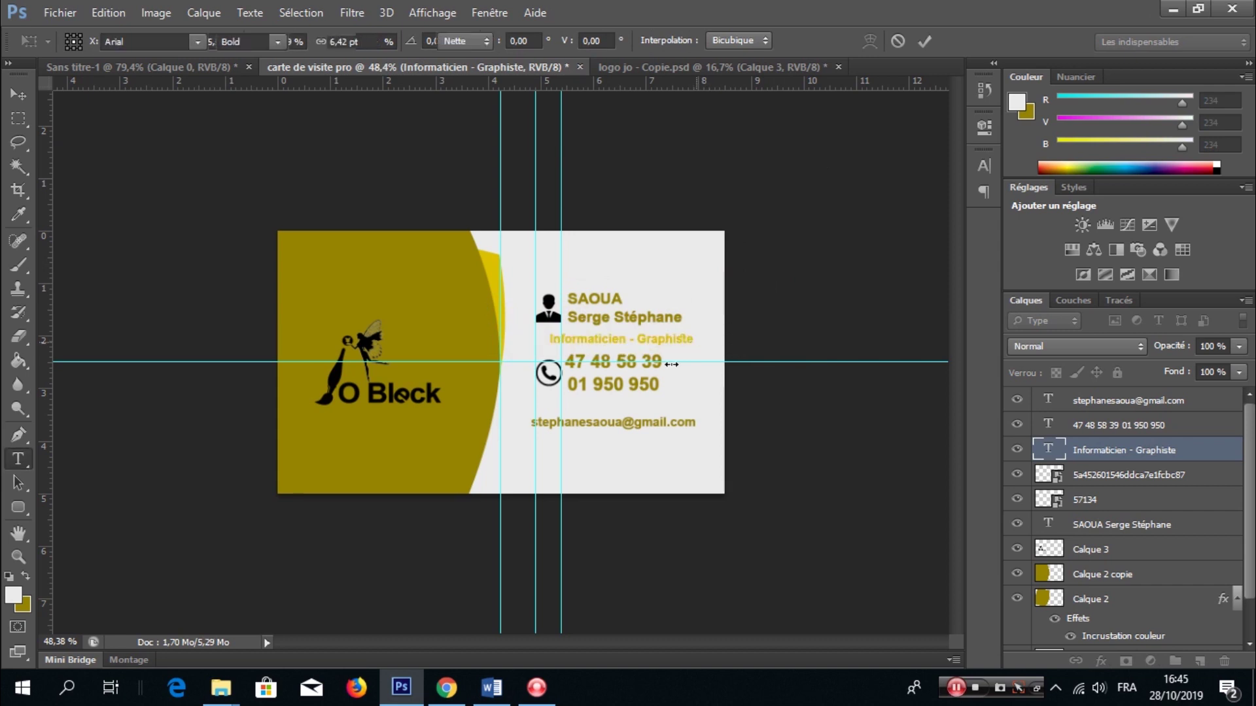
- Change the Informaticien - Graphiste line's font to Everything, after trying Beatrix and Beautiful Heart
left_click(690, 339)
key("ctrl+a")
left_click(669, 42)
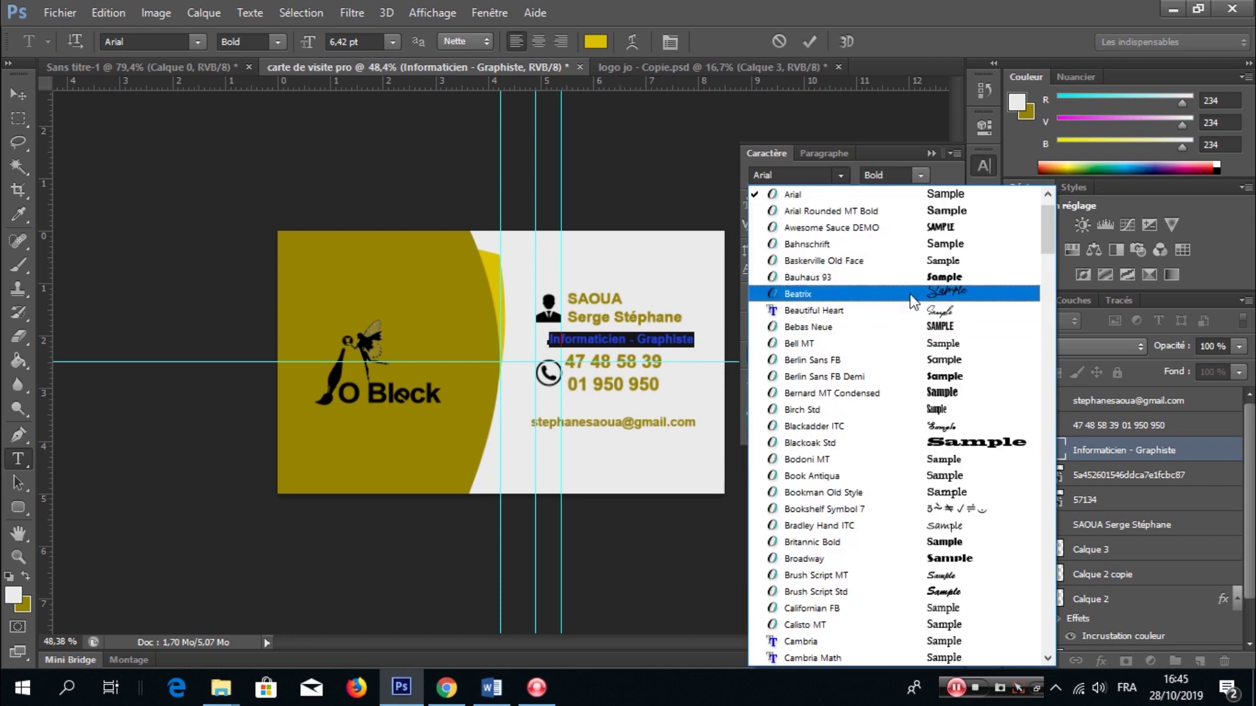
left_click(808, 294)
left_click(841, 175)
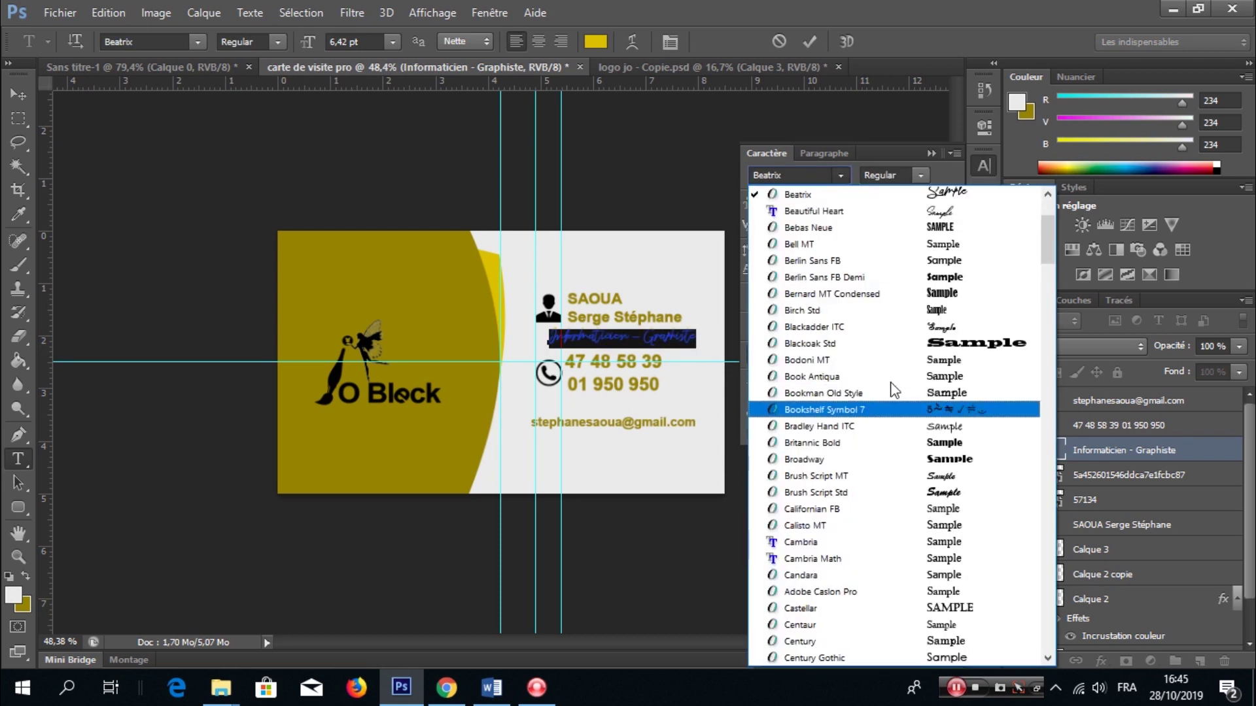
left_click(901, 209)
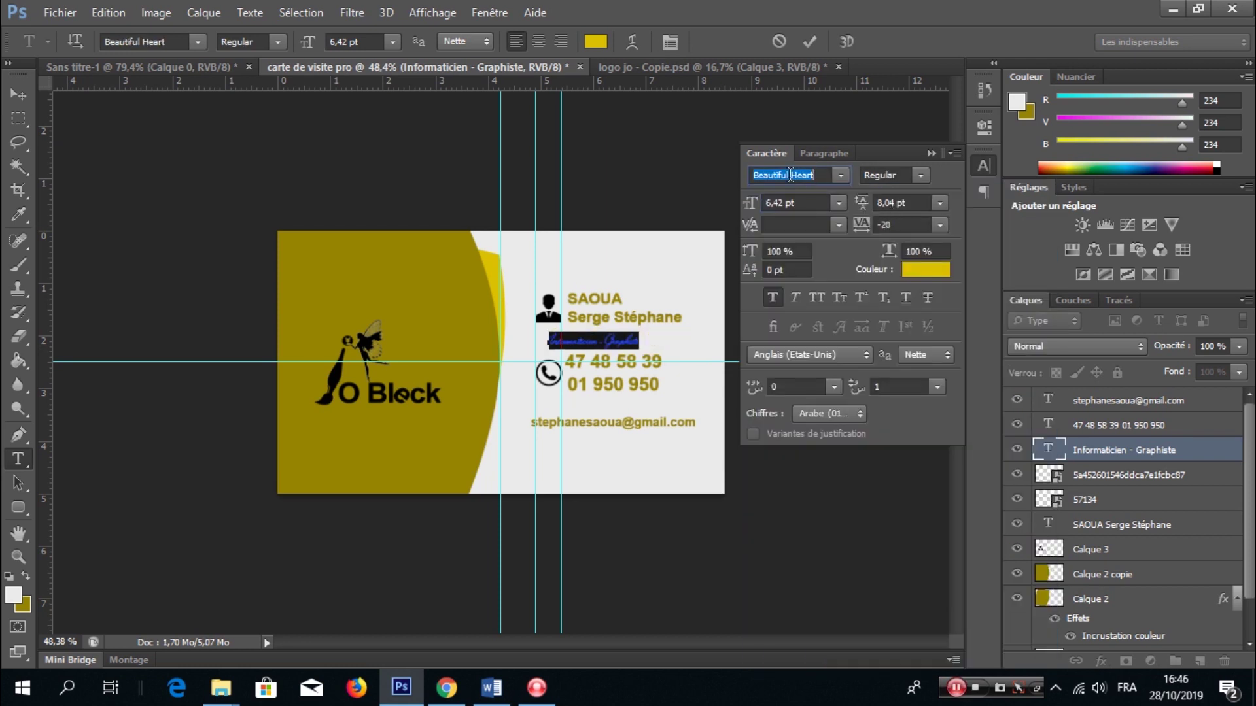
left_click(840, 175)
scroll(952, 404, "up", 3)
scroll(952, 404, "down", 4)
scroll(952, 403, "down", 8)
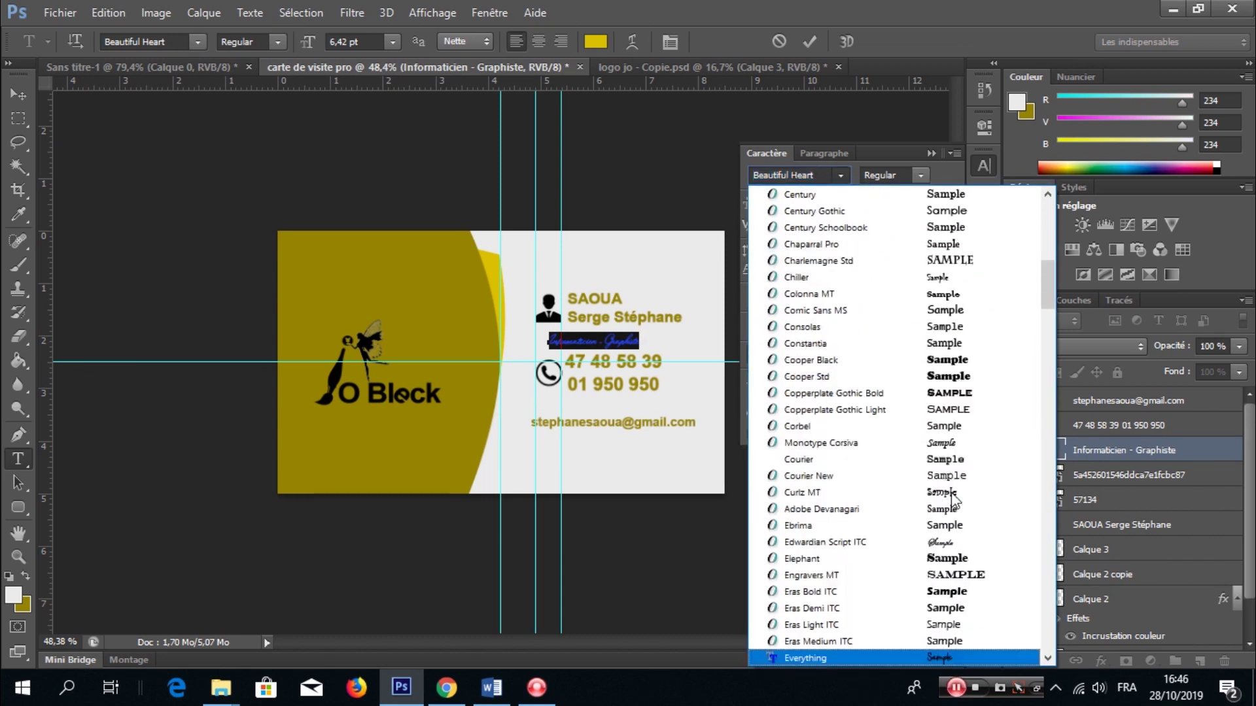
left_click(949, 661)
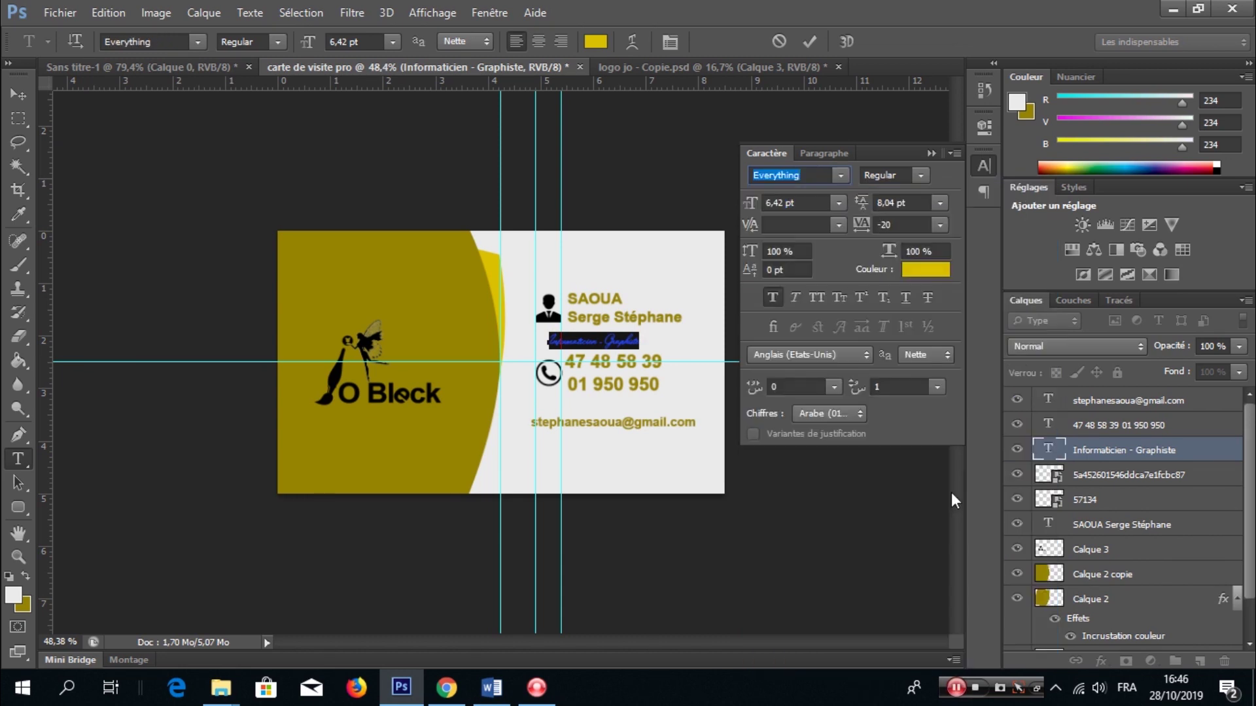
left_click(809, 42)
left_click(934, 153)
- Enlarge the subtitle line to about 165%
scroll(653, 342, "up", 3)
key("ctrl+t")
mouse_move(741, 318)
left_mouse_down()
mouse_move(837, 303)
mouse_move(743, 318)
left_mouse_up()
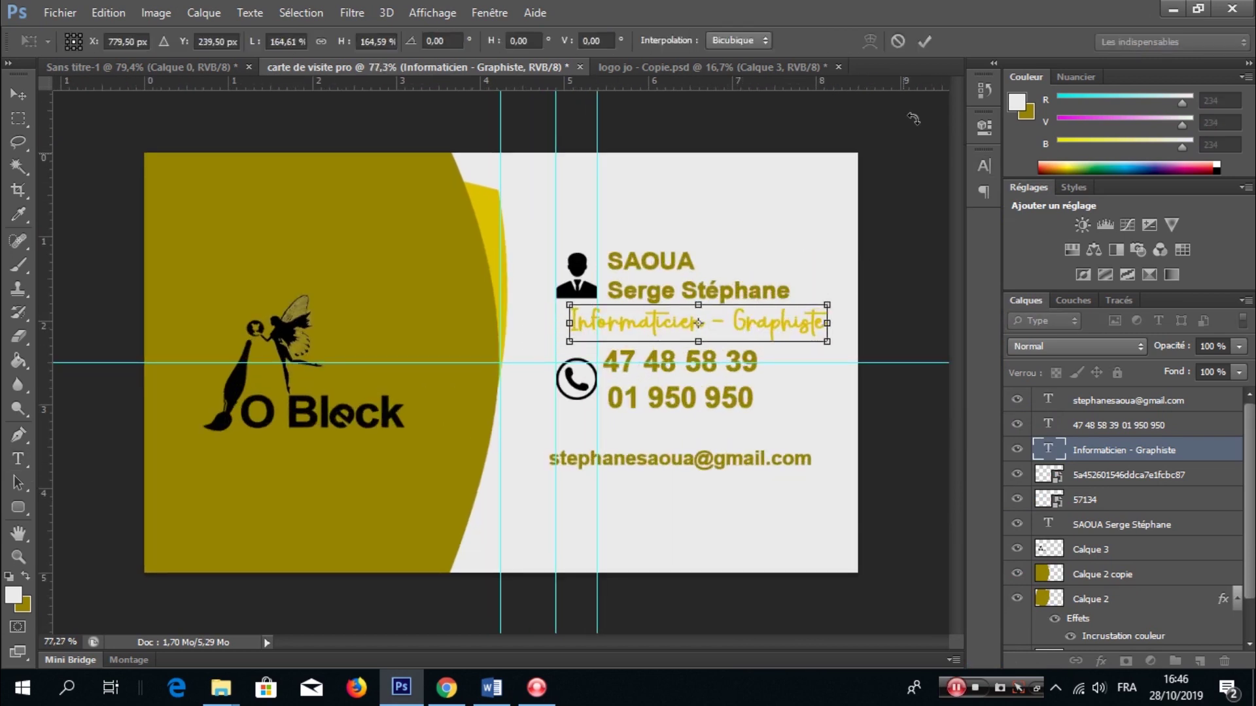
left_click(925, 41)
- Make the subtitle text black and nudge it slightly left
triple_click(723, 322)
left_click(596, 42)
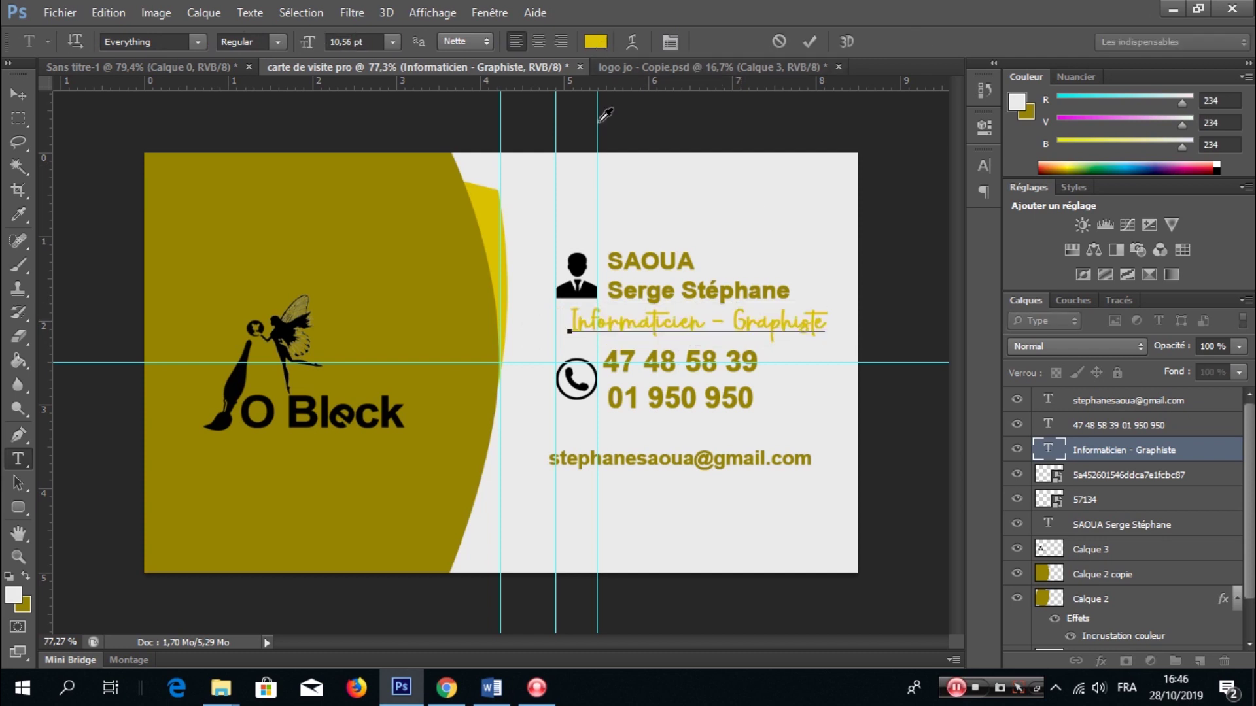
type("0")
left_click(1043, 292)
key("ctrl+Return")
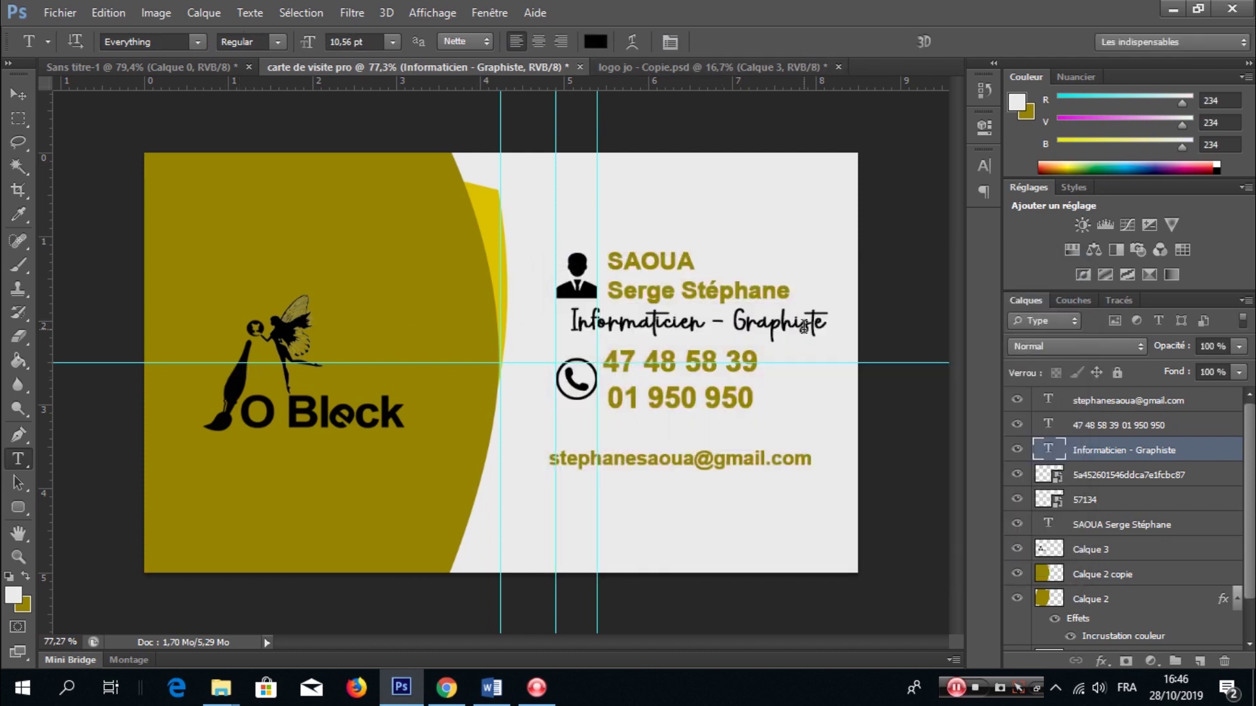
key("ctrl+minus")
key("v")
key("shift+Left")
key("shift+Left")
key("shift+Left")
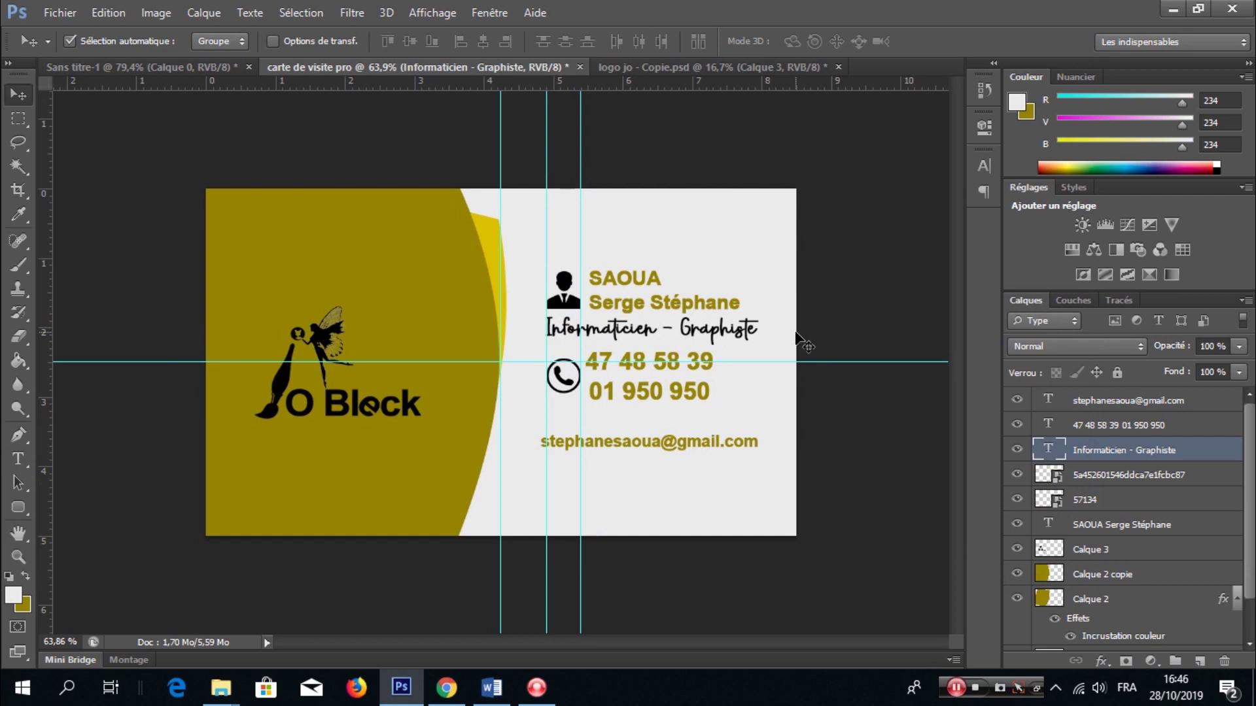
scroll(1145, 589, "down", 2)
- Fill the white area of Calque 1 with light grey f8f7f7
left_click(1152, 613)
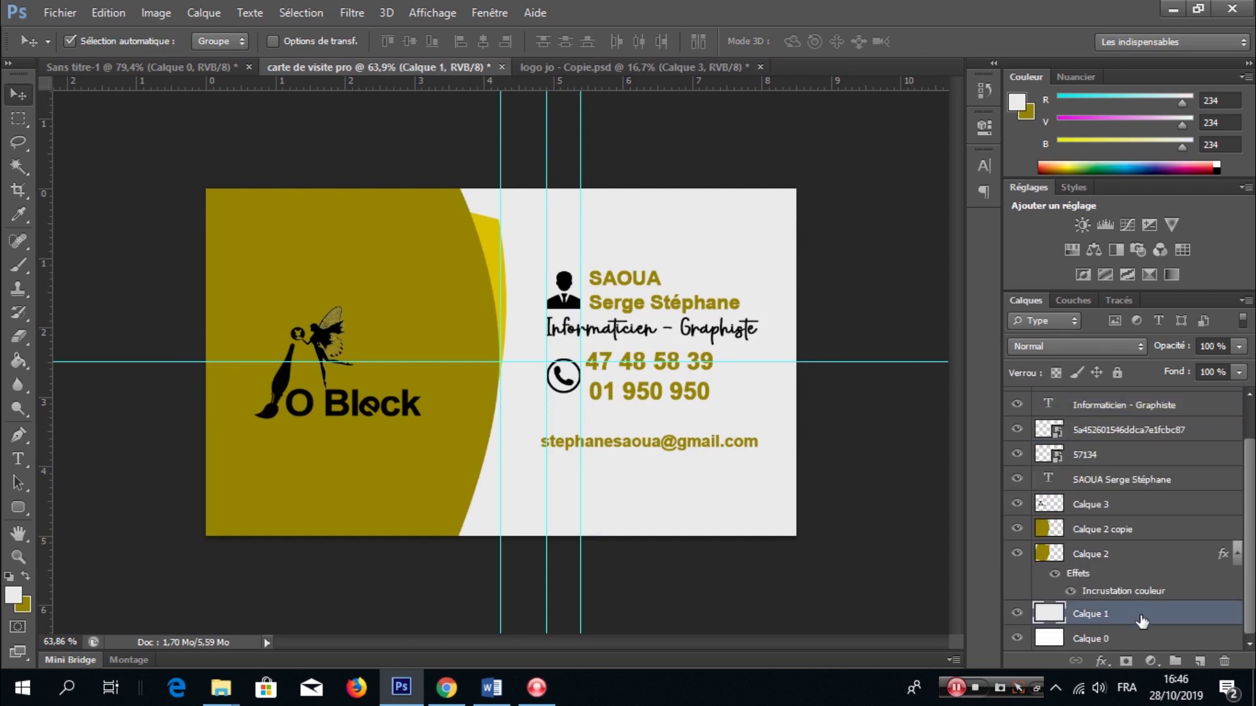
left_click(13, 595)
left_click(557, 312)
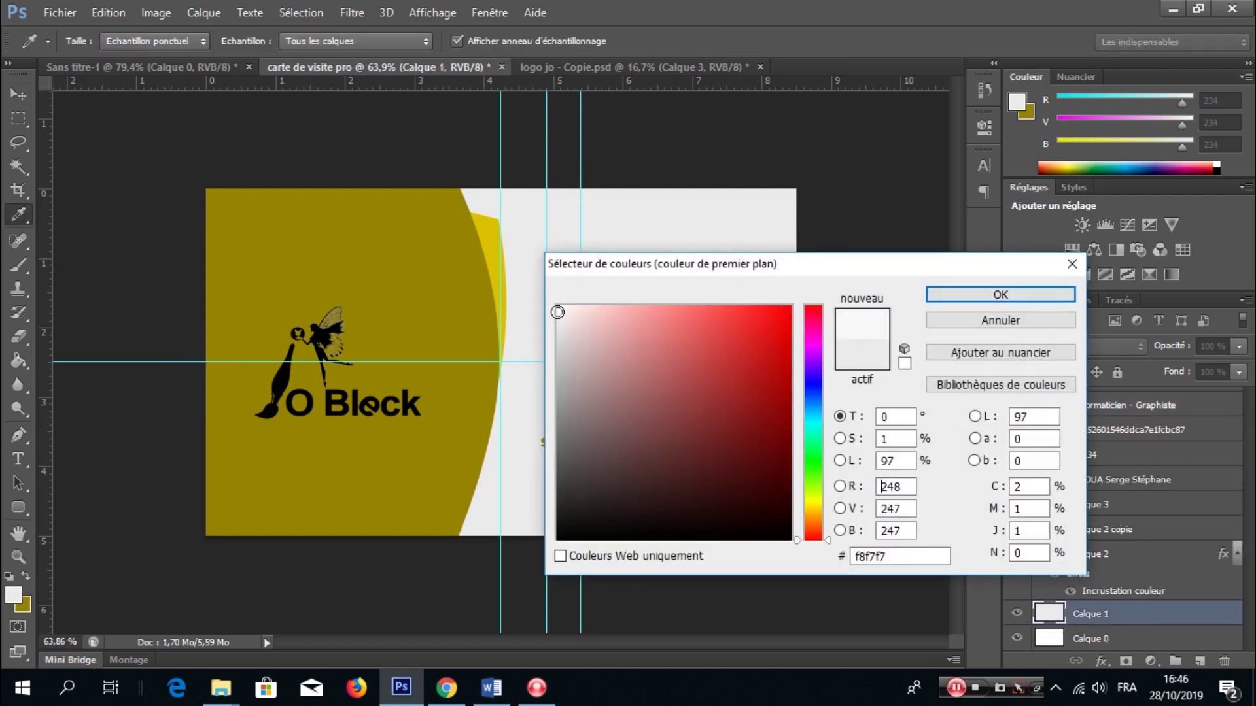
left_click(927, 295)
key("g")
left_click(675, 267)
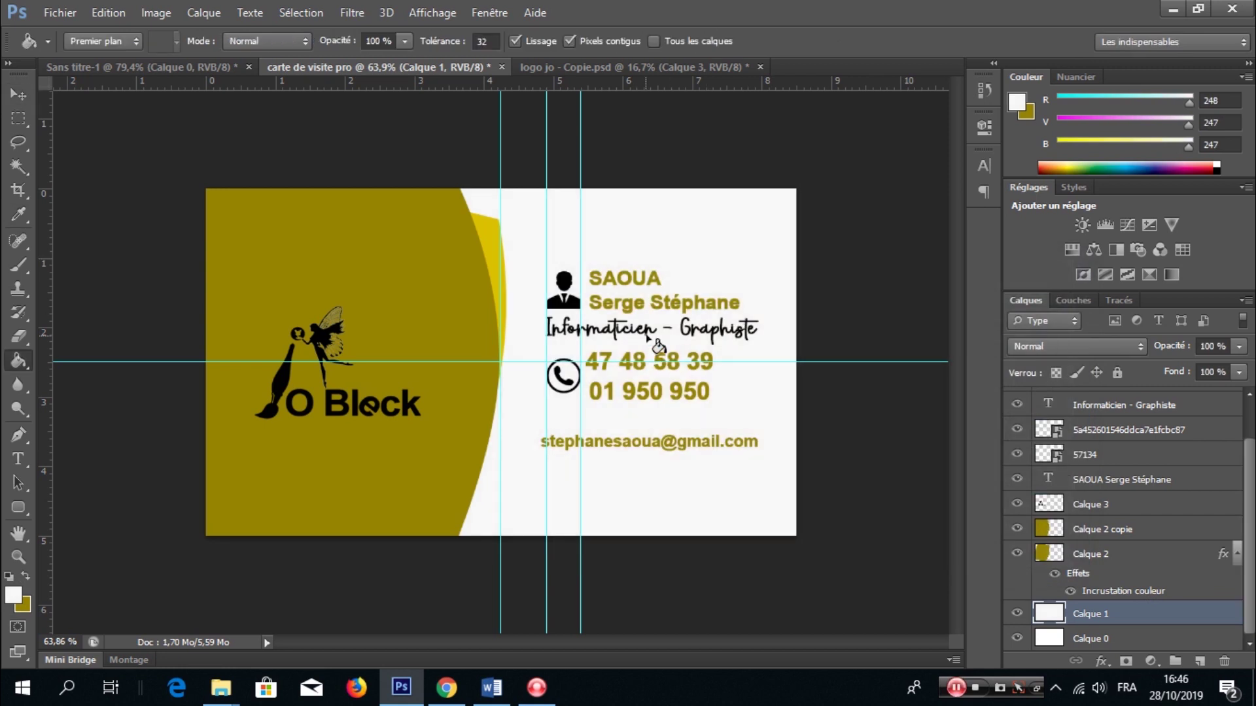
- Select the phone-number text layer for transforming
key("t")
scroll(659, 320, "up", 3)
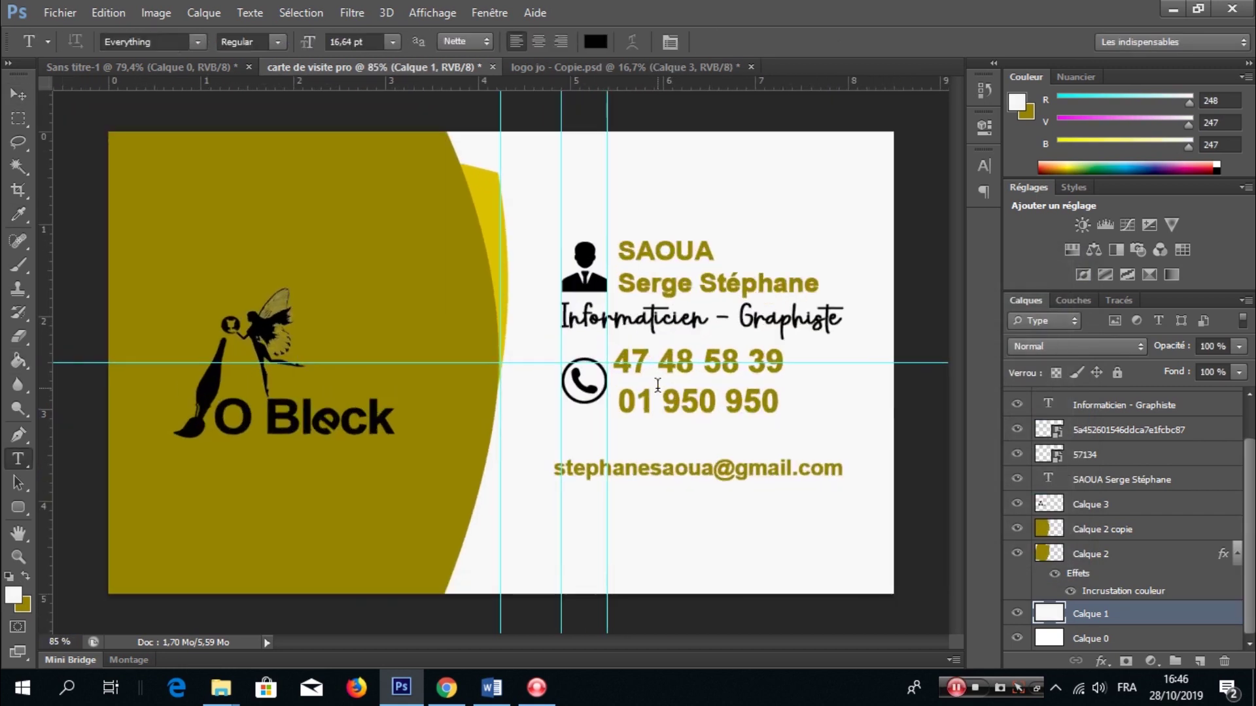
scroll(658, 384, "down", 2)
left_click(657, 385)
key("ctrl+t")
- Shrink the phone numbers to about 86% and shift them right
left_click_drag(738, 414, 730, 410)
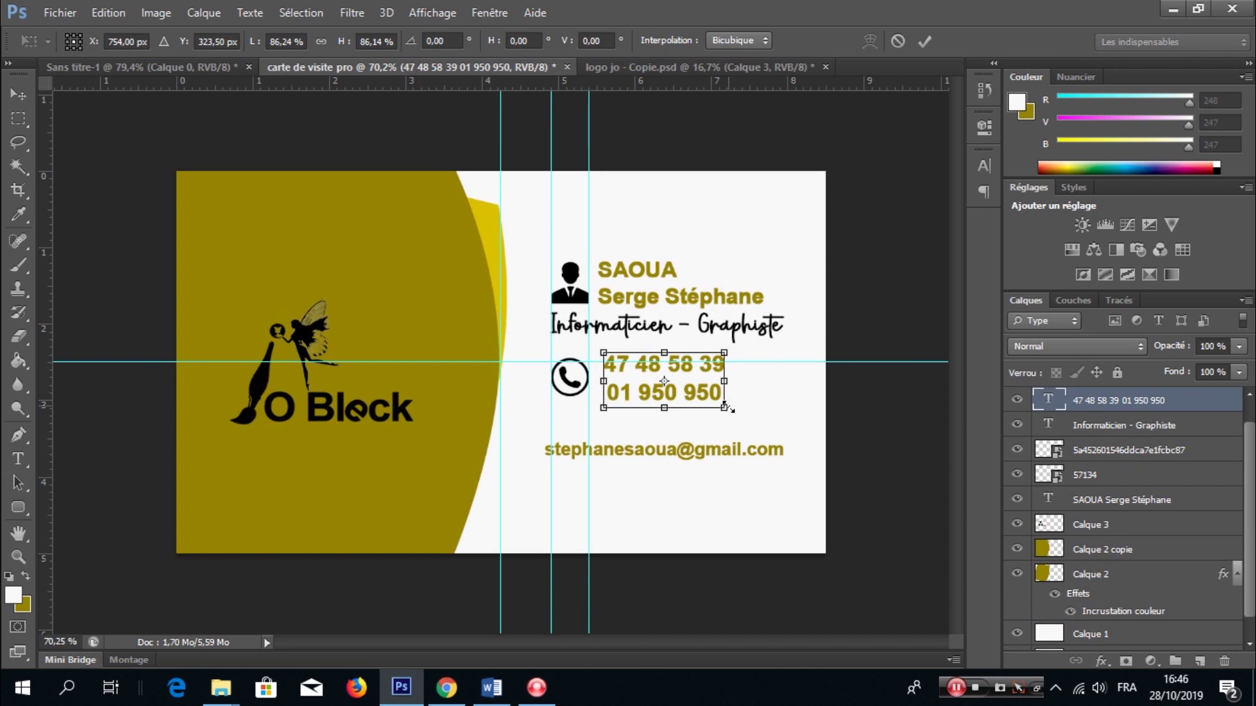
mouse_move(690, 374)
left_mouse_down()
mouse_move(719, 383)
mouse_move(707, 374)
left_mouse_up()
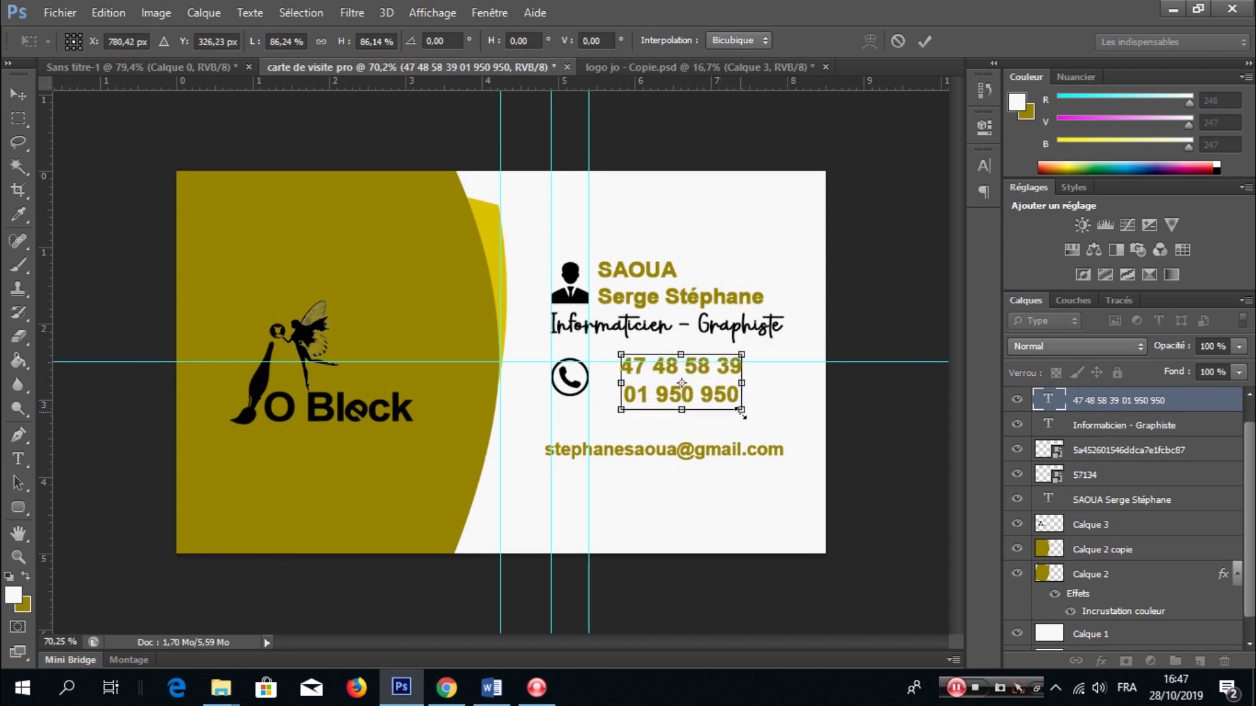
key("Return")
- Duplicate the phone text, retype it as (00225), and scale it beside the phone icon
left_click_drag(713, 383, 680, 517)
left_click(669, 510)
key("ctrl+a")
type("(002")
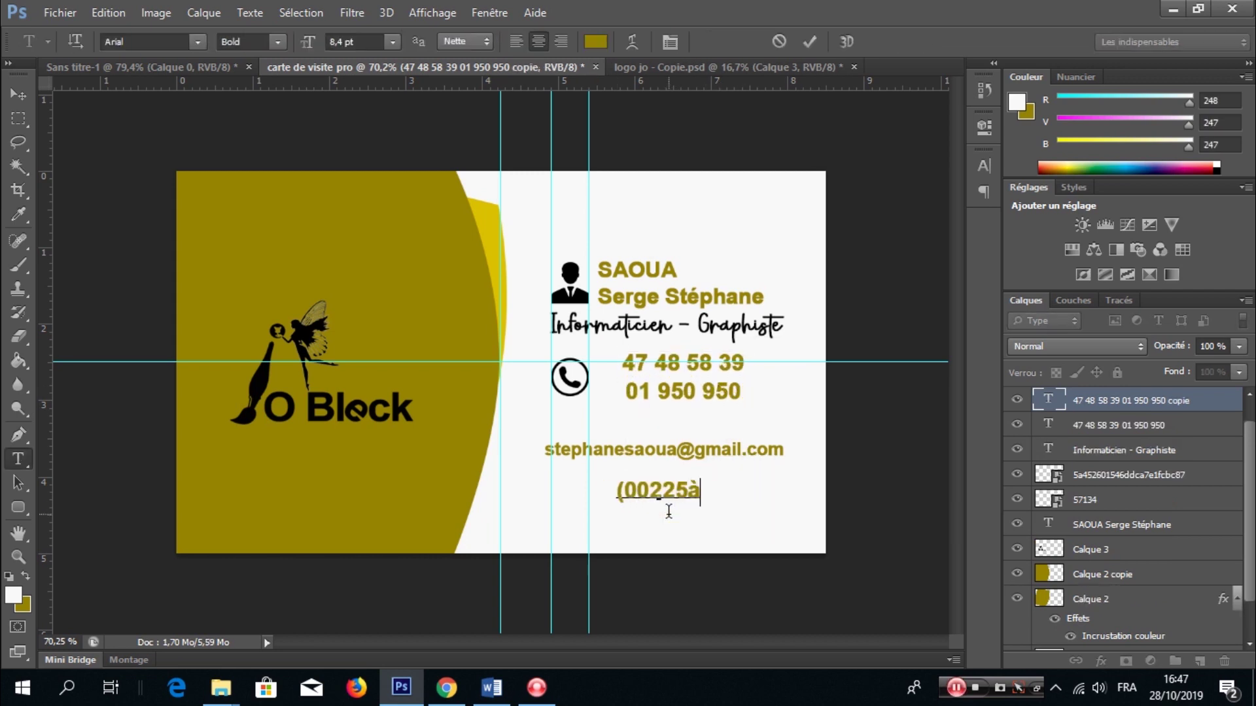
type("25)")
key("ctrl+Return")
key("ctrl+t")
scroll(667, 519, "up", 2)
left_click_drag(752, 530, 663, 355)
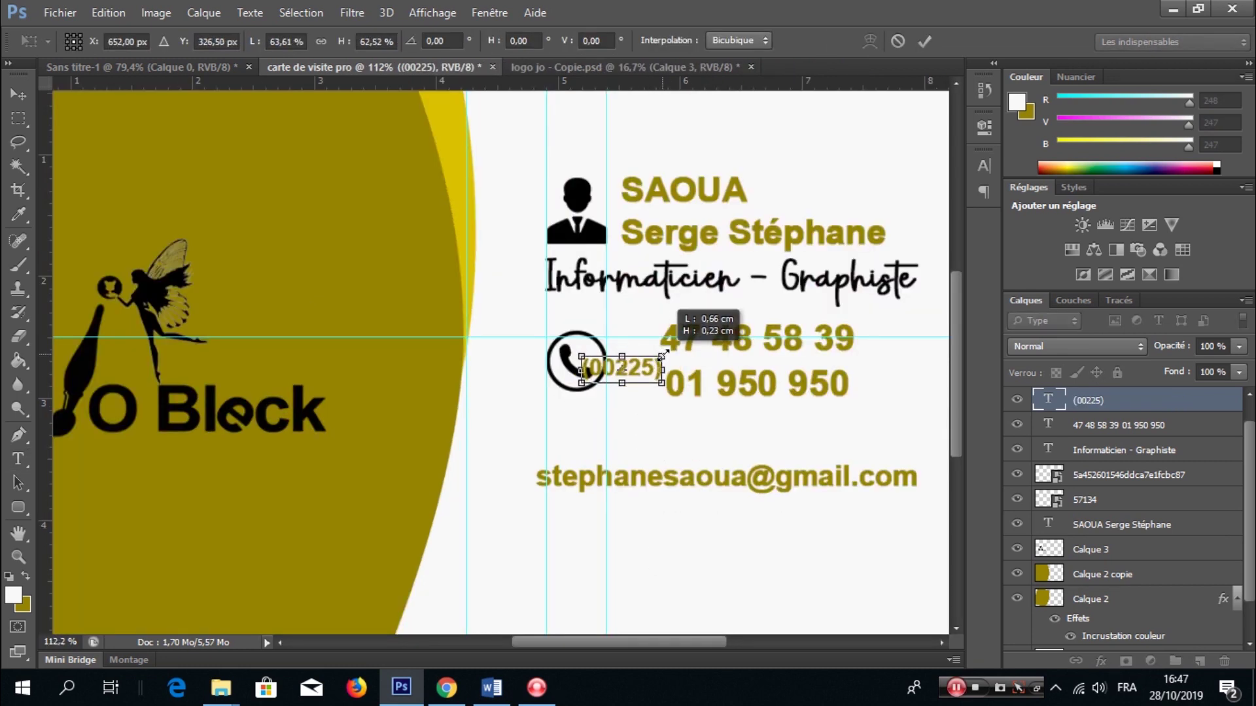
left_click(924, 41)
- Move the email address slightly down-left and the O Block logo up slightly
left_click(1093, 426, "ctrl")
key("v")
scroll(677, 335, "down", 5)
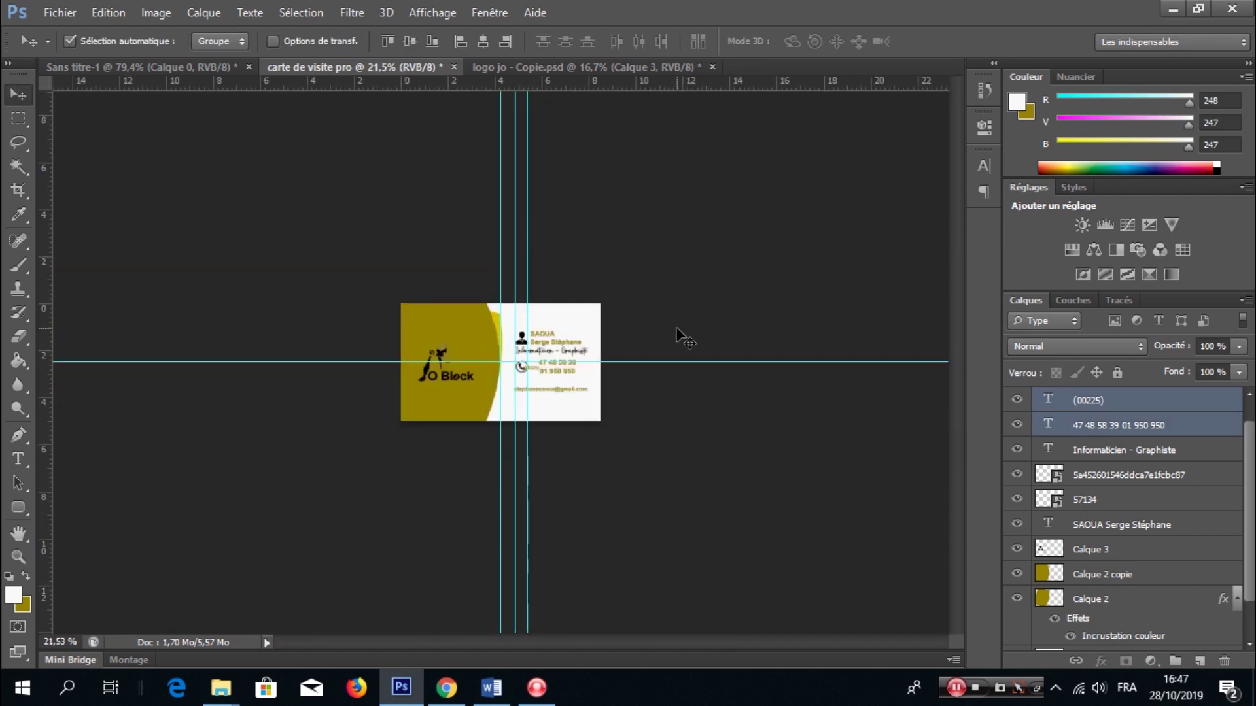
scroll(584, 379, "up", 4)
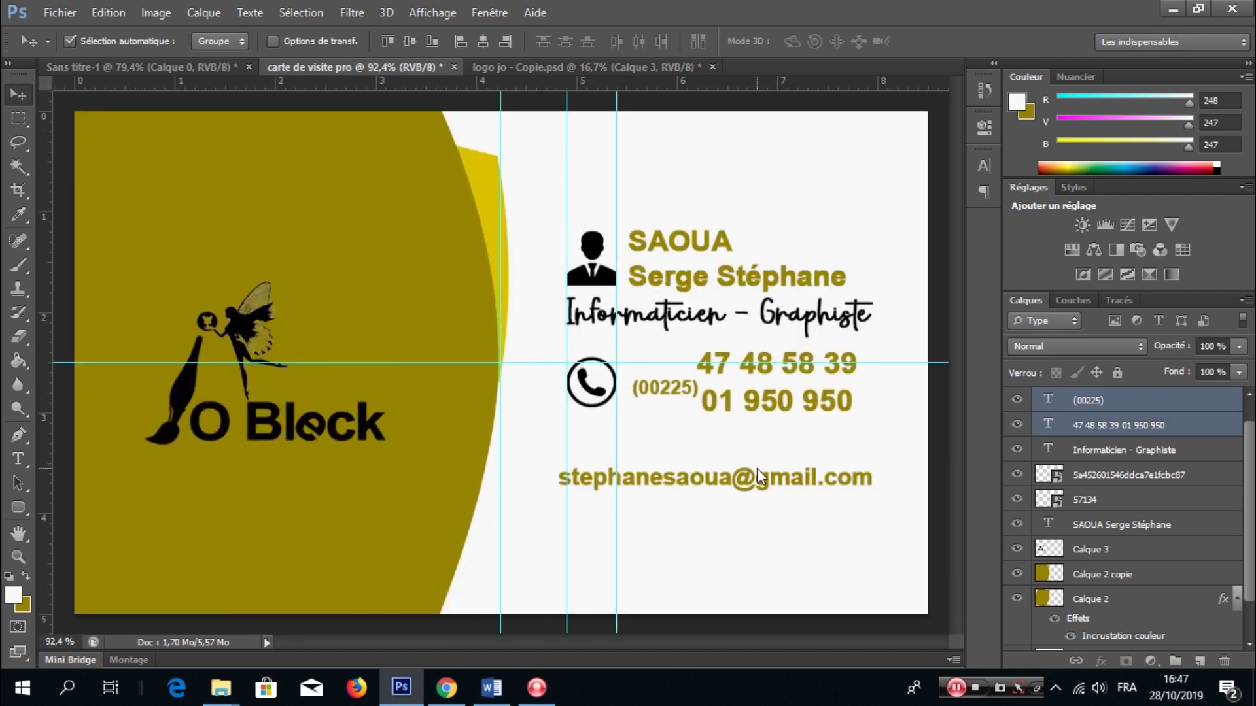
left_click(1112, 408)
scroll(722, 425, "down", 3)
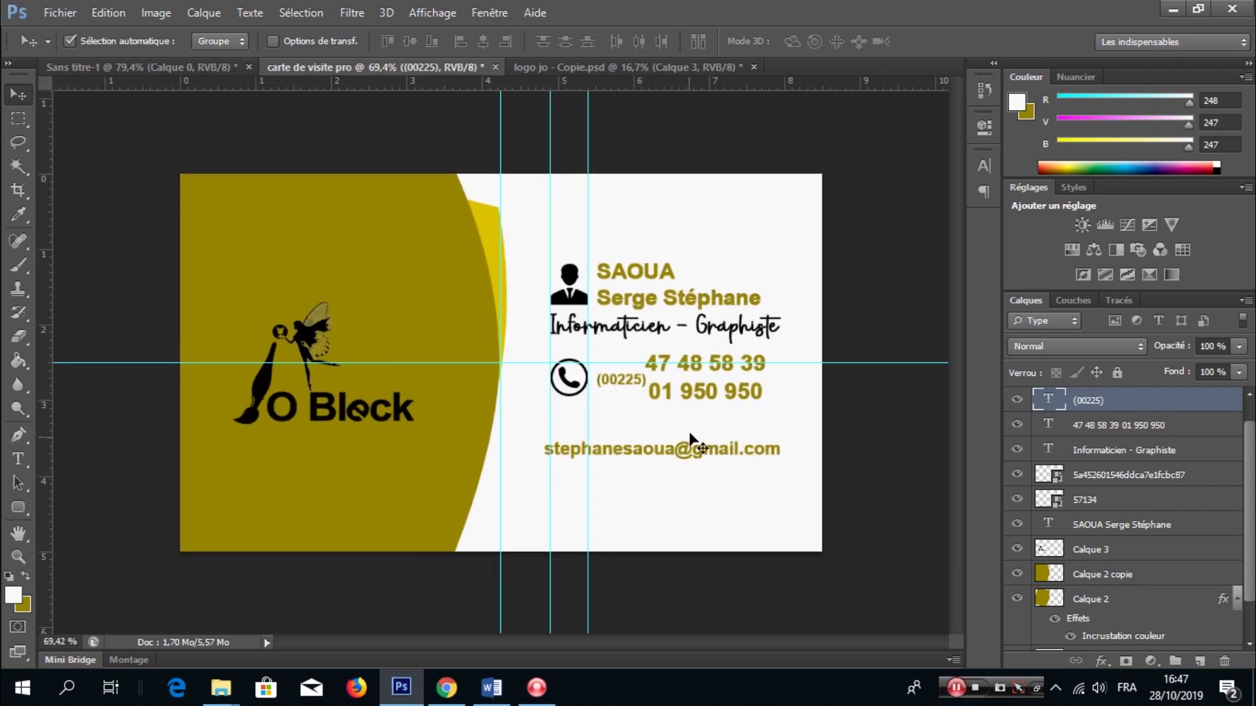
left_click_drag(688, 456, 685, 460)
scroll(690, 378, "down", 1)
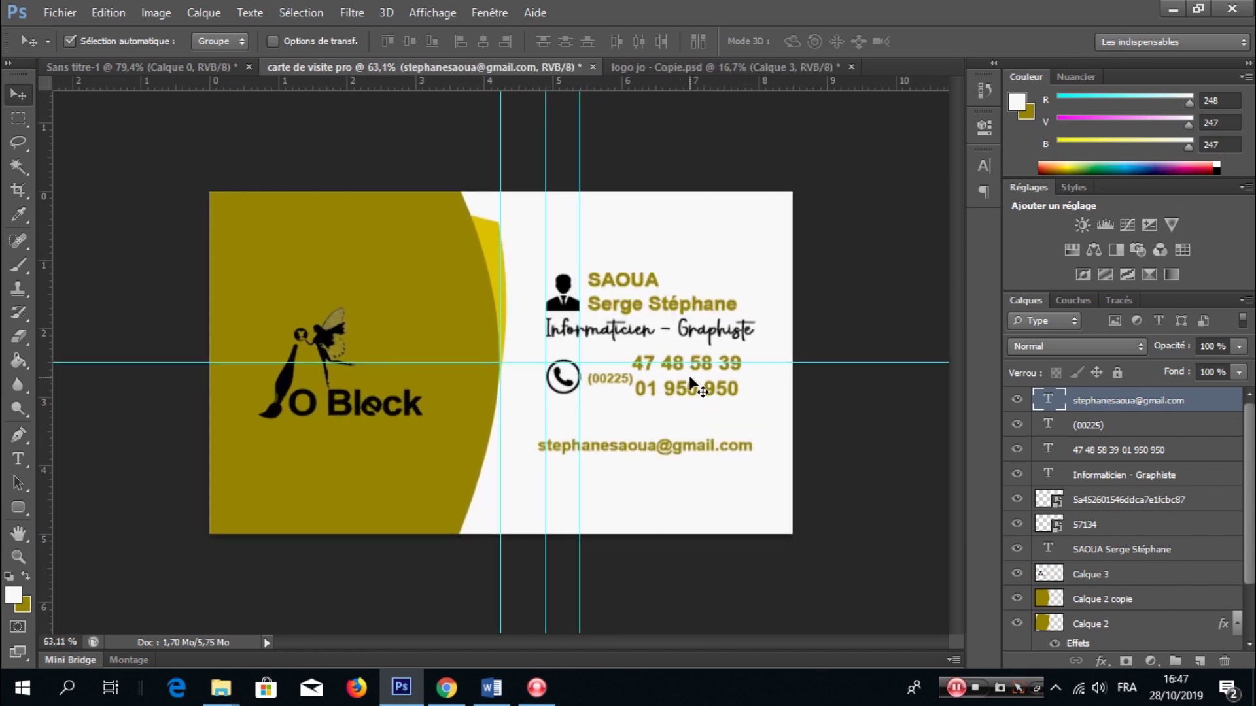
scroll(689, 375, "down", 3)
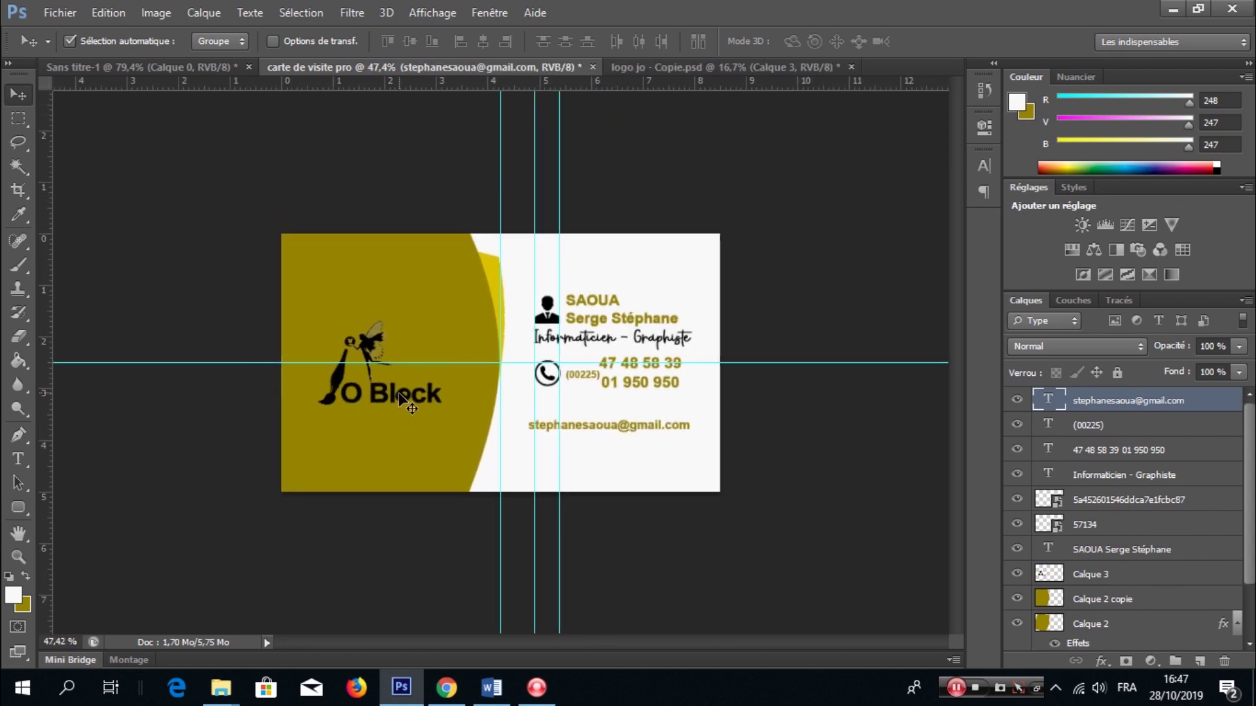
left_click_drag(384, 395, 373, 374)
- Add a new layer and fill it with black sampled from the logo
key("t")
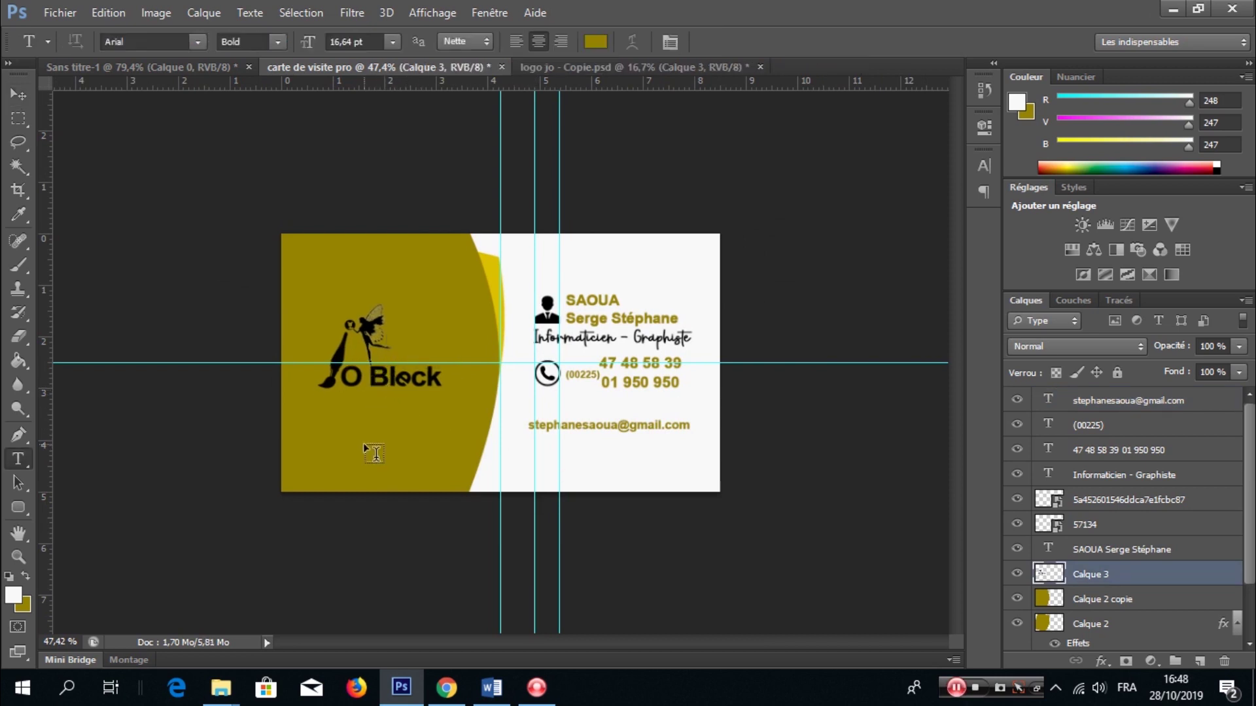
left_click(1143, 608)
left_click(1128, 401)
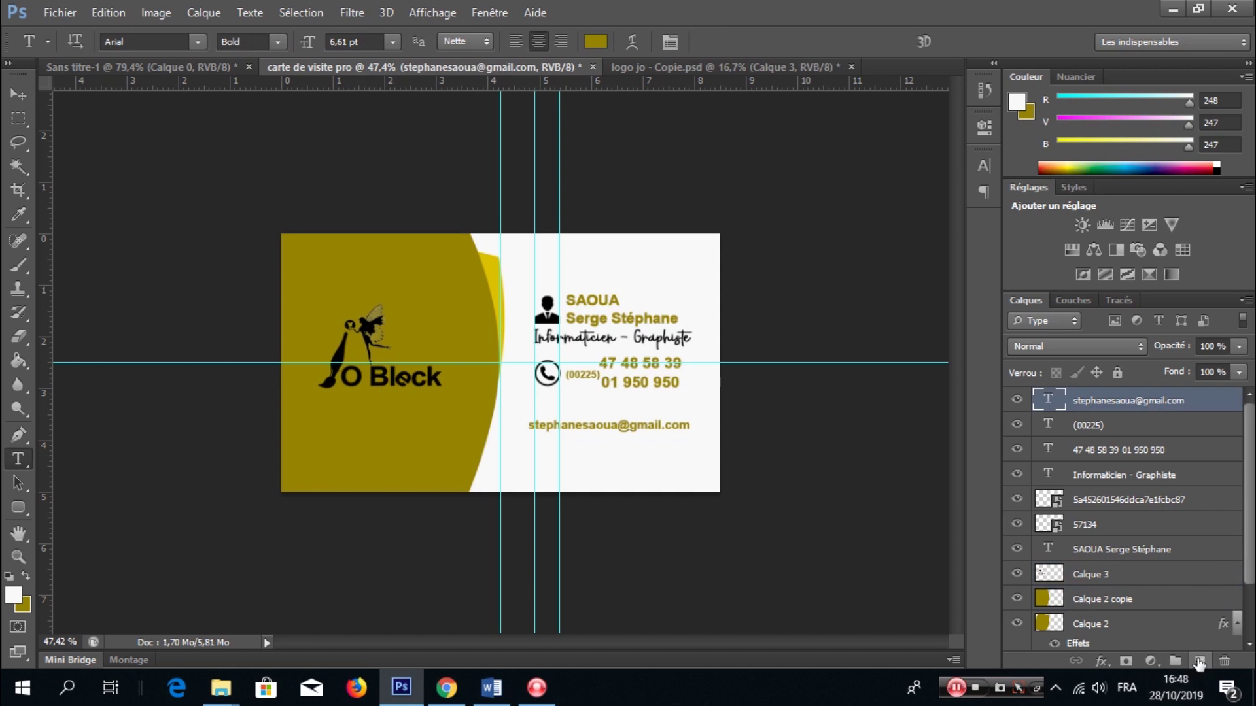
left_click(1199, 661)
left_click(13, 595)
left_click(340, 376)
left_click(1000, 295)
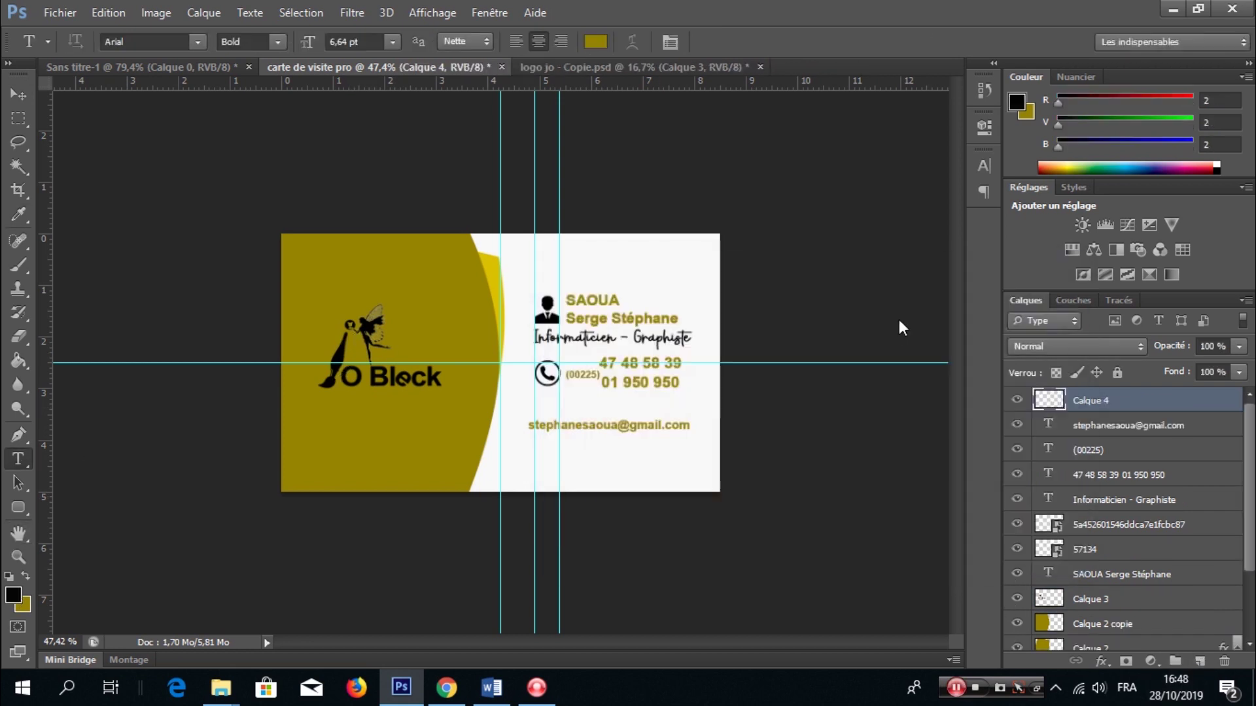
key("g")
left_click(456, 380)
- Transform the black fill into a thin, shorter bar just above O Block
key("ctrl+t")
left_click_drag(722, 365, 463, 399)
left_click_drag(382, 234, 383, 397)
left_click_drag(373, 491, 373, 406)
key("ctrl+plus")
left_click_drag(287, 444, 279, 367)
scroll(288, 358, "up", 3)
scroll(289, 355, "up", 2)
left_click_drag(716, 354, 553, 355)
scroll(324, 371, "down", 4)
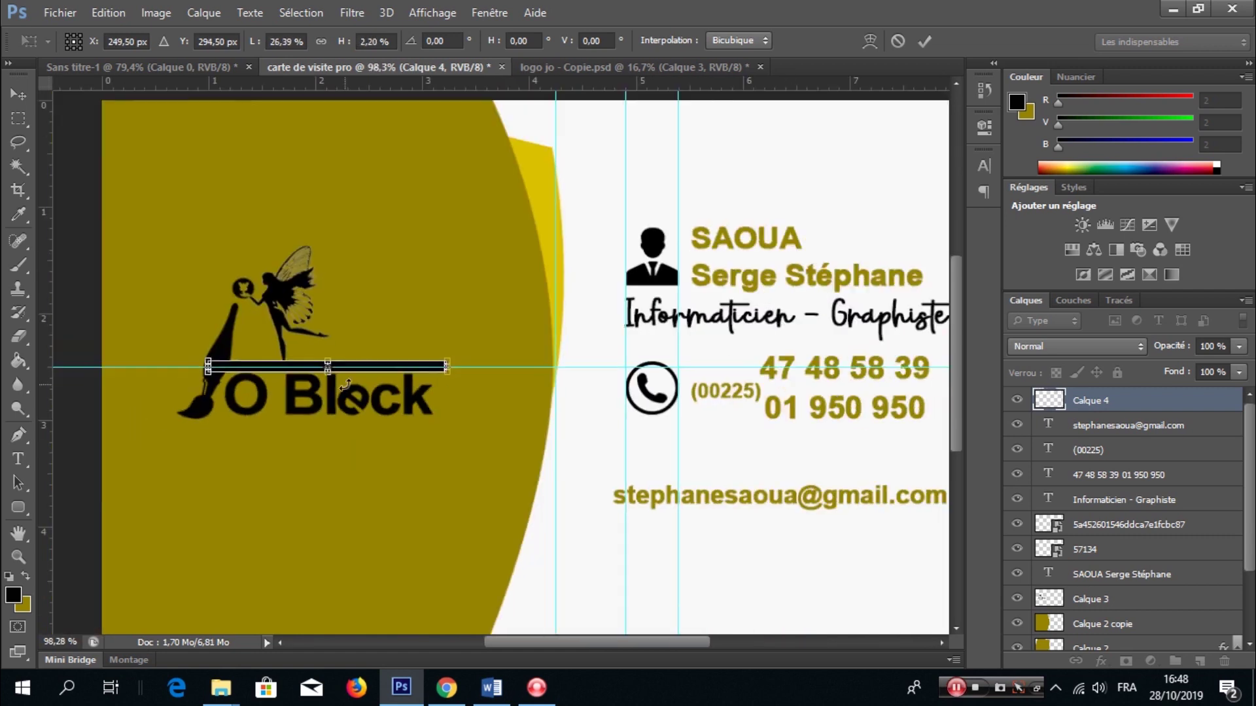
key("Return")
- Thin the bar further and nudge it onto the guide
key("g")
scroll(340, 390, "up", 4)
key("ctrl+t")
scroll(329, 346, "up", 4)
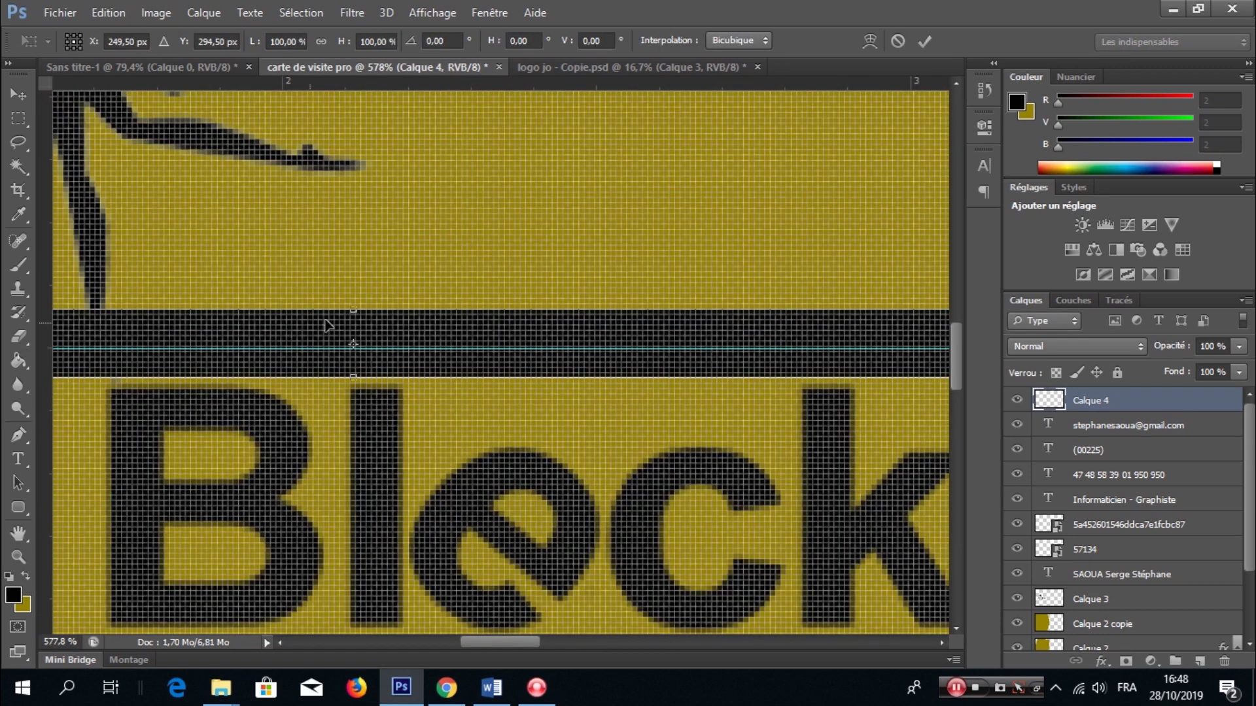
left_click_drag(353, 306, 351, 330)
key("Return")
key("v")
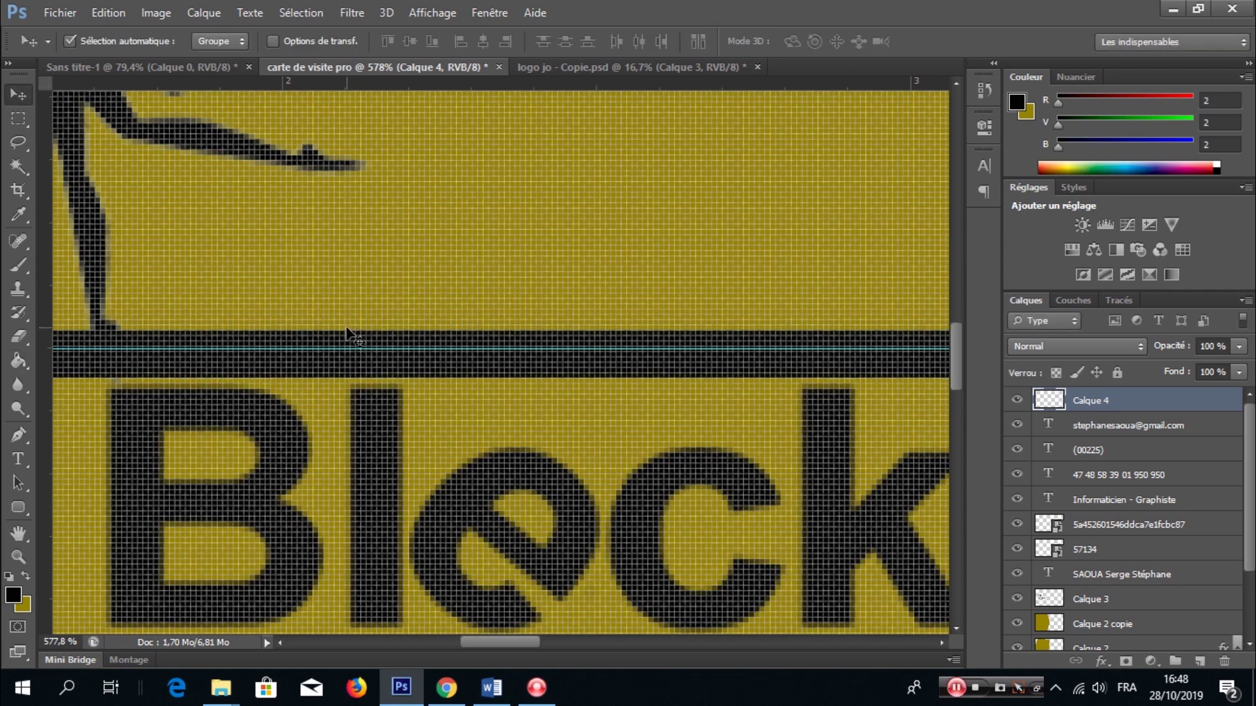
key("Up")
key("Up")
key("Up")
key("Up")
key("Down")
key("Down")
key("Down")
key("Down")
- Move the O Block logo up to sit just above the bar
scroll(347, 330, "down", 8)
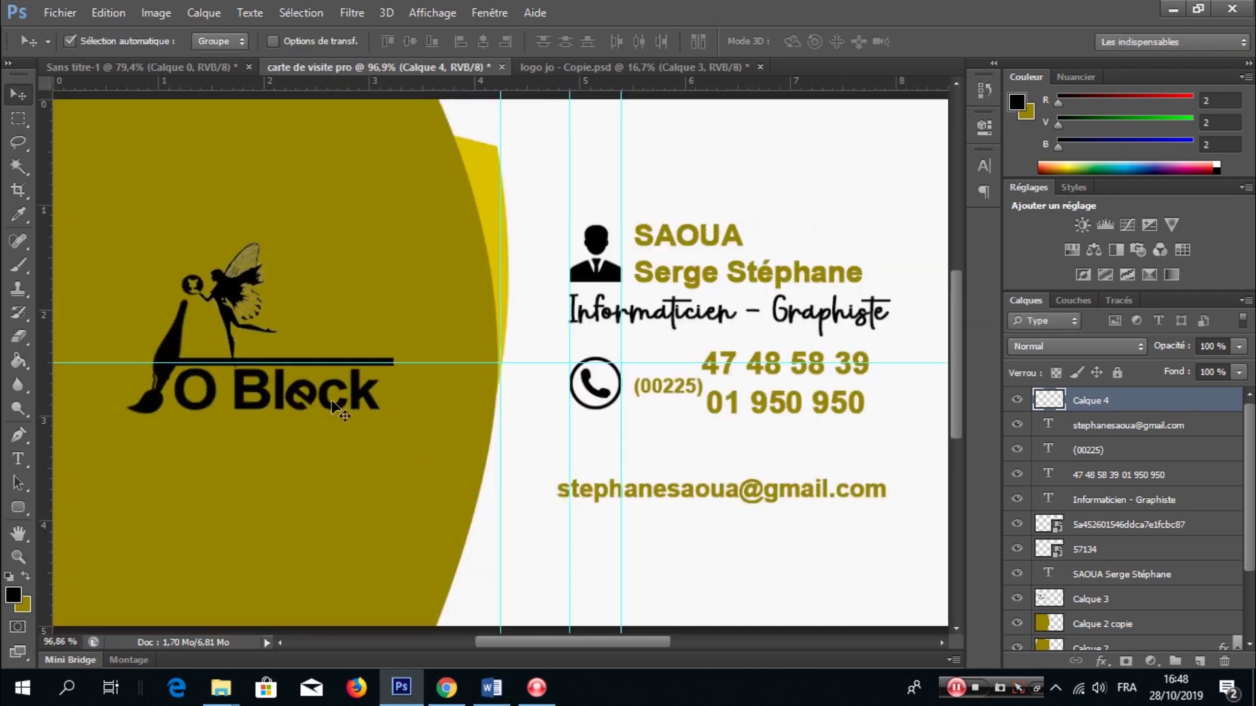
left_click_drag(274, 396, 300, 329)
scroll(300, 328, "down", 3)
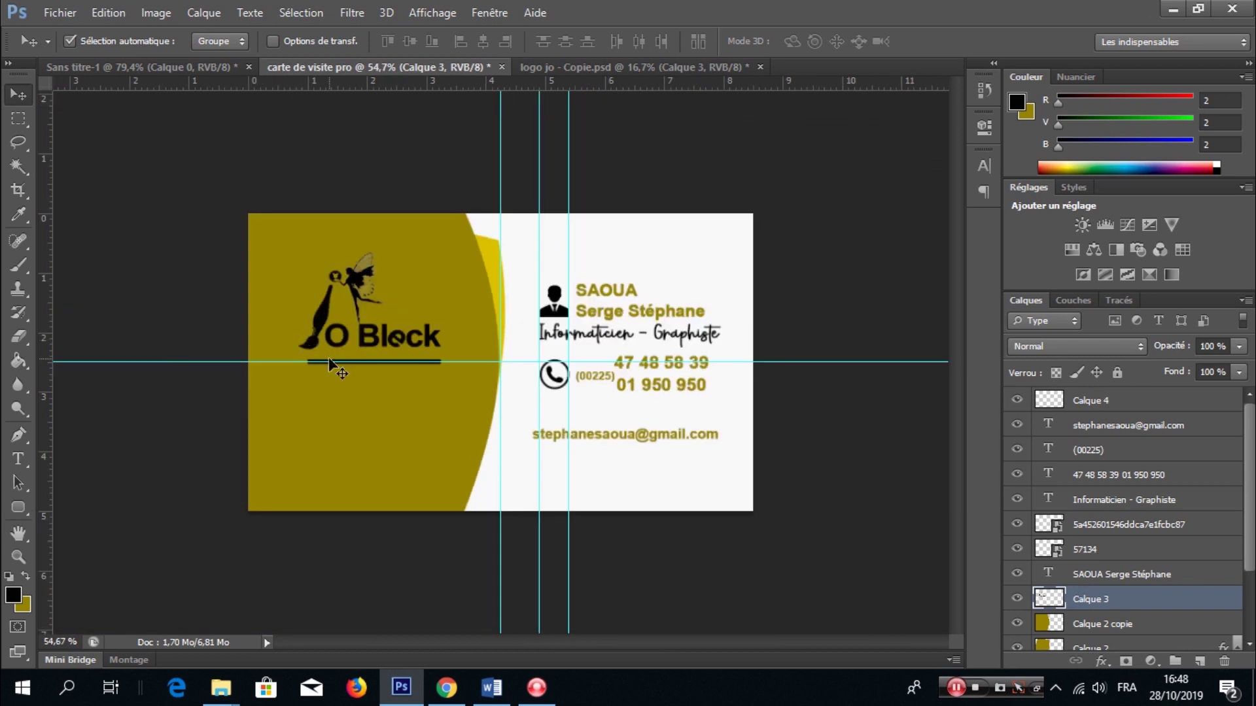
key("shift+Left")
key("shift+Left")
key("shift+Down")
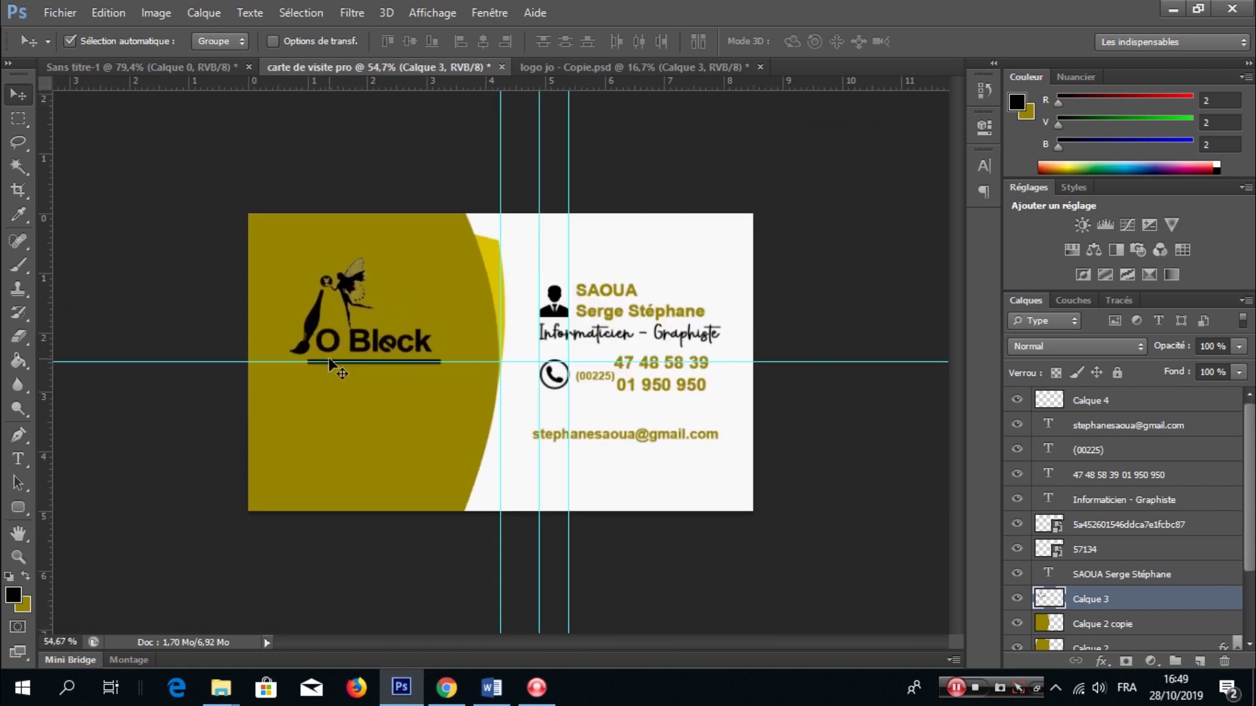
- Type the role line 'Designer Graphique' below the logo, fixing the stray ^ character
left_click(1101, 401)
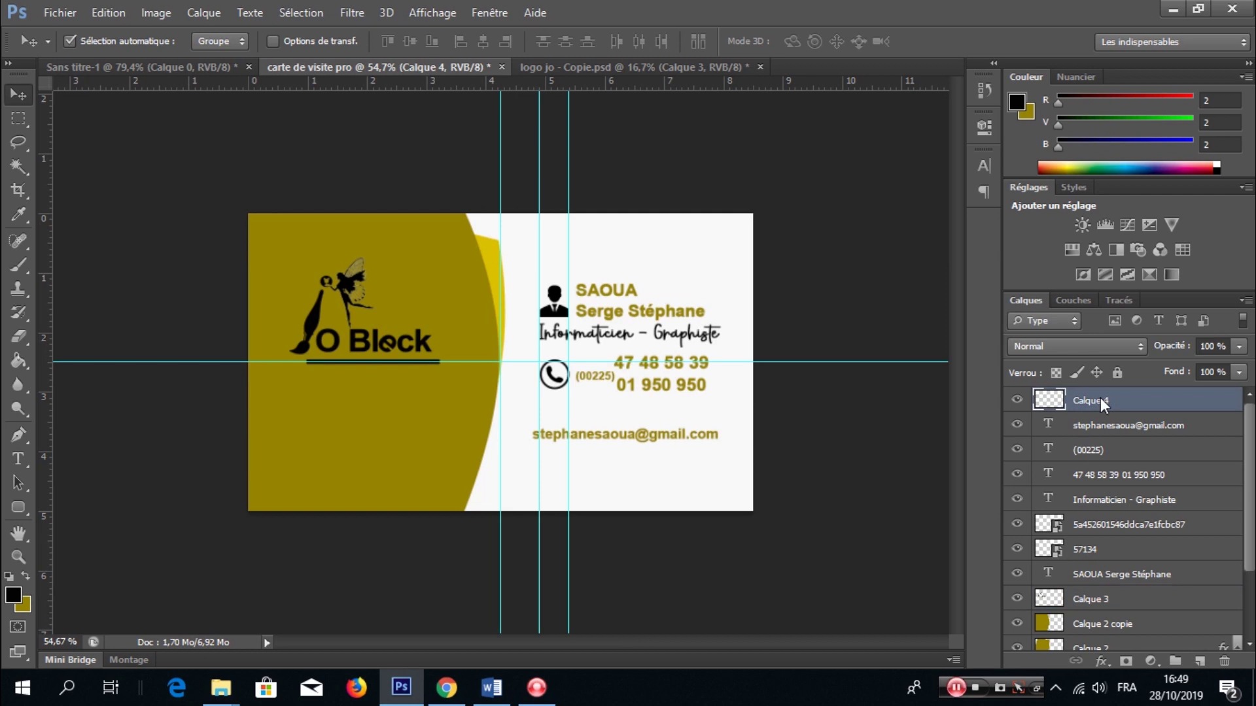
left_click(22, 459)
left_click(311, 395)
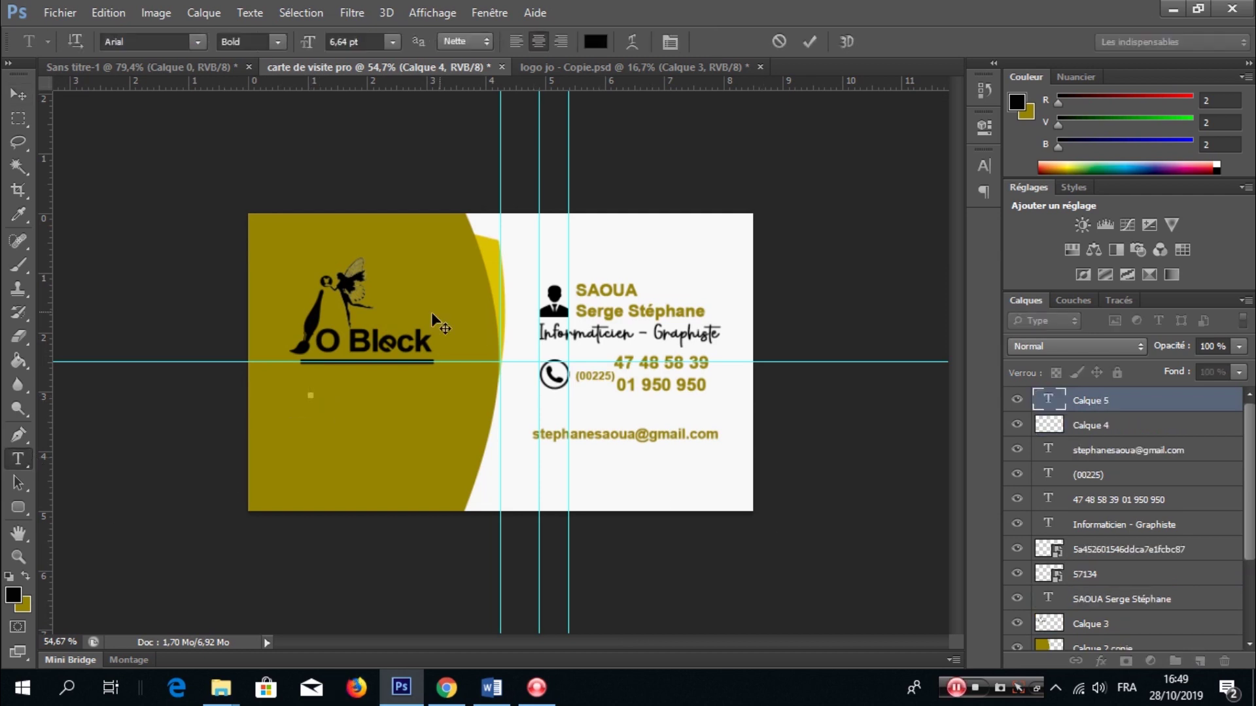
type("Designer Gra^phique")
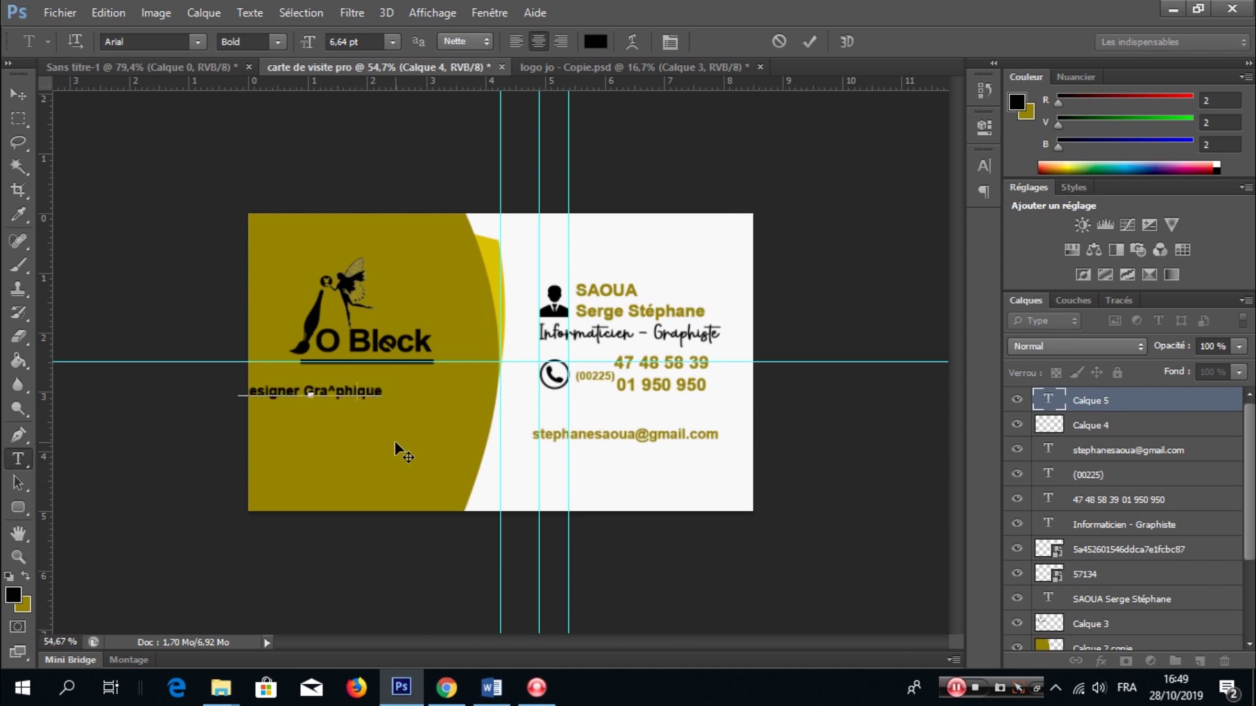
key("Left")
key("Left")
key("Left")
key("Left")
key("BackSpace")
key("ctrl+a")
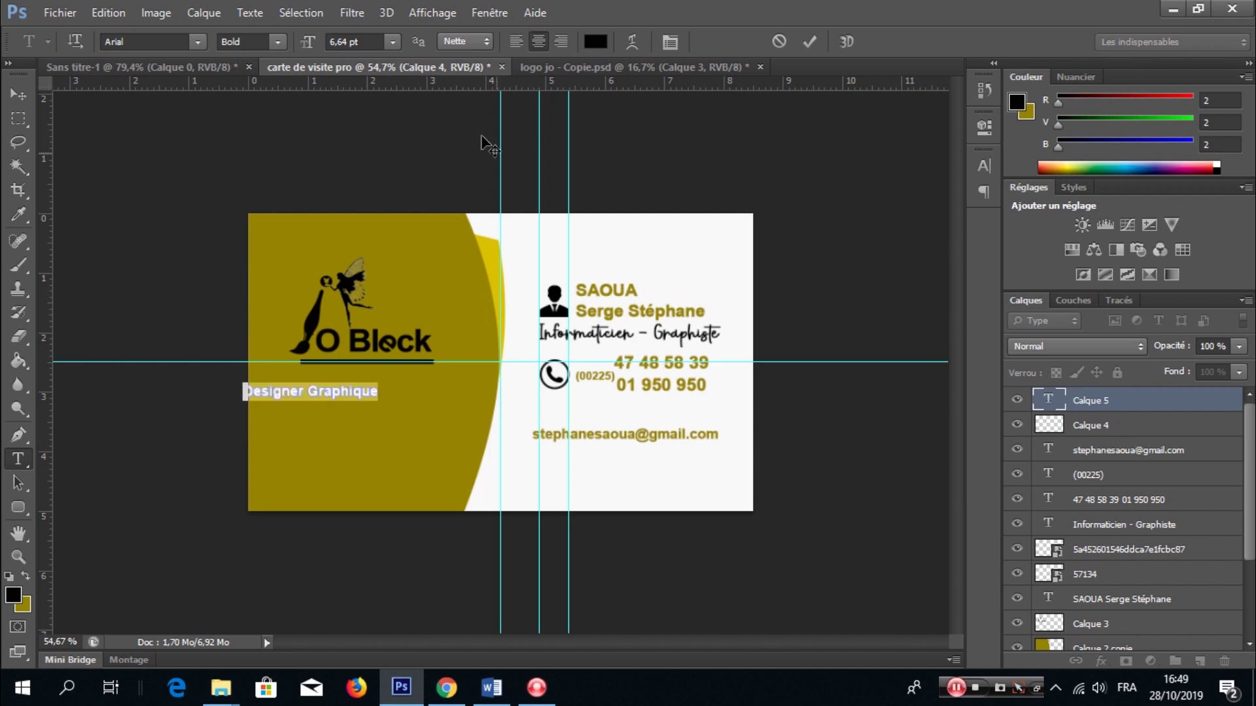
- Make the Designer Graphique text white and centre it under the logo
left_click(595, 41)
left_click(735, 221)
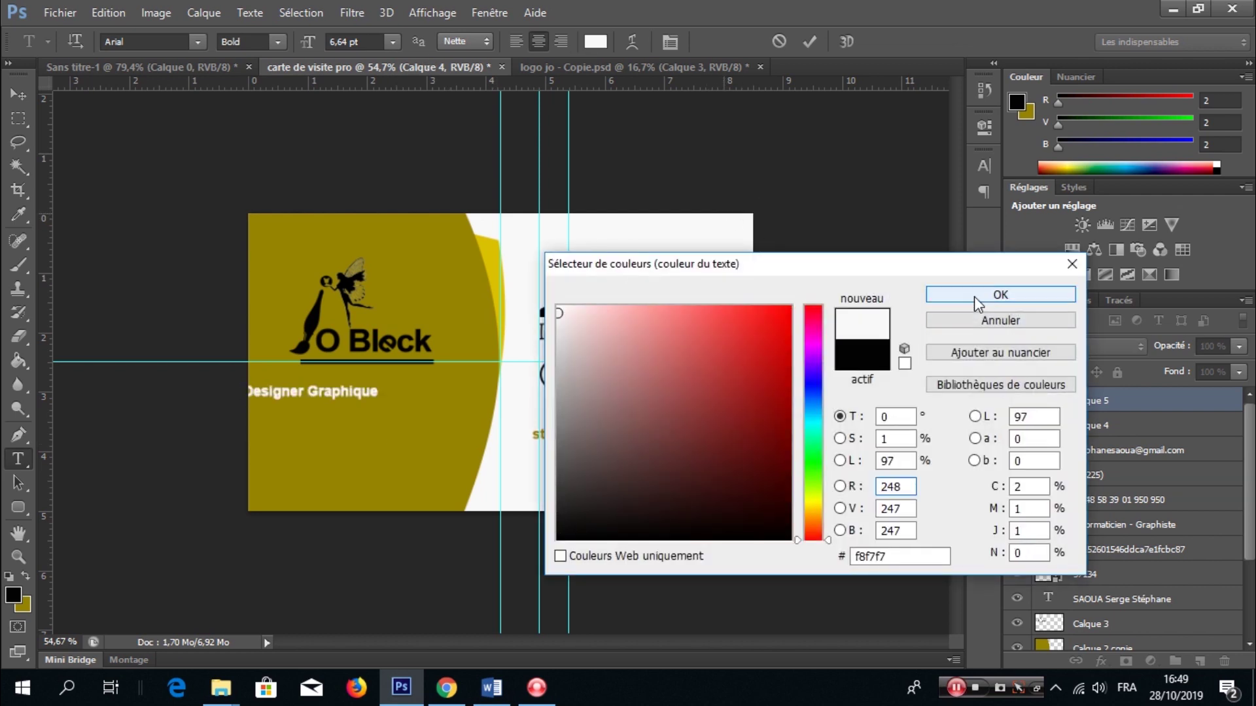
left_click(974, 296)
left_click(669, 41)
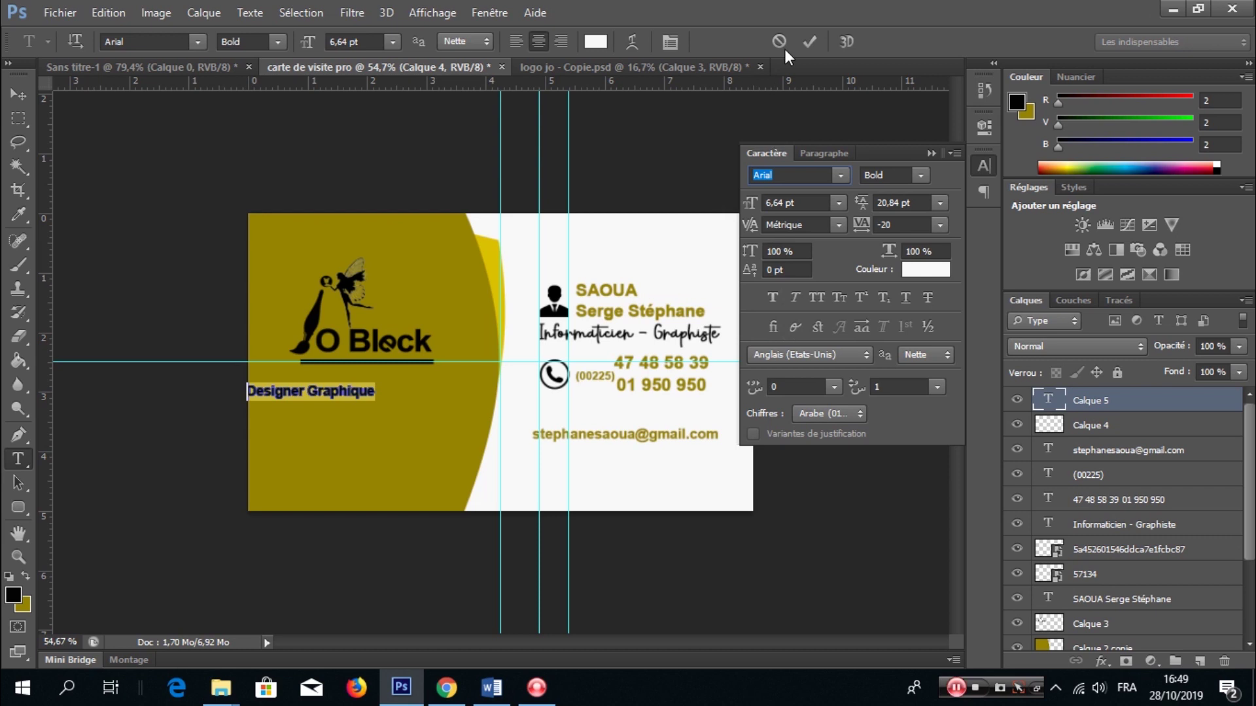
left_click(810, 42)
key("ctrl+t")
left_click_drag(343, 404, 394, 393)
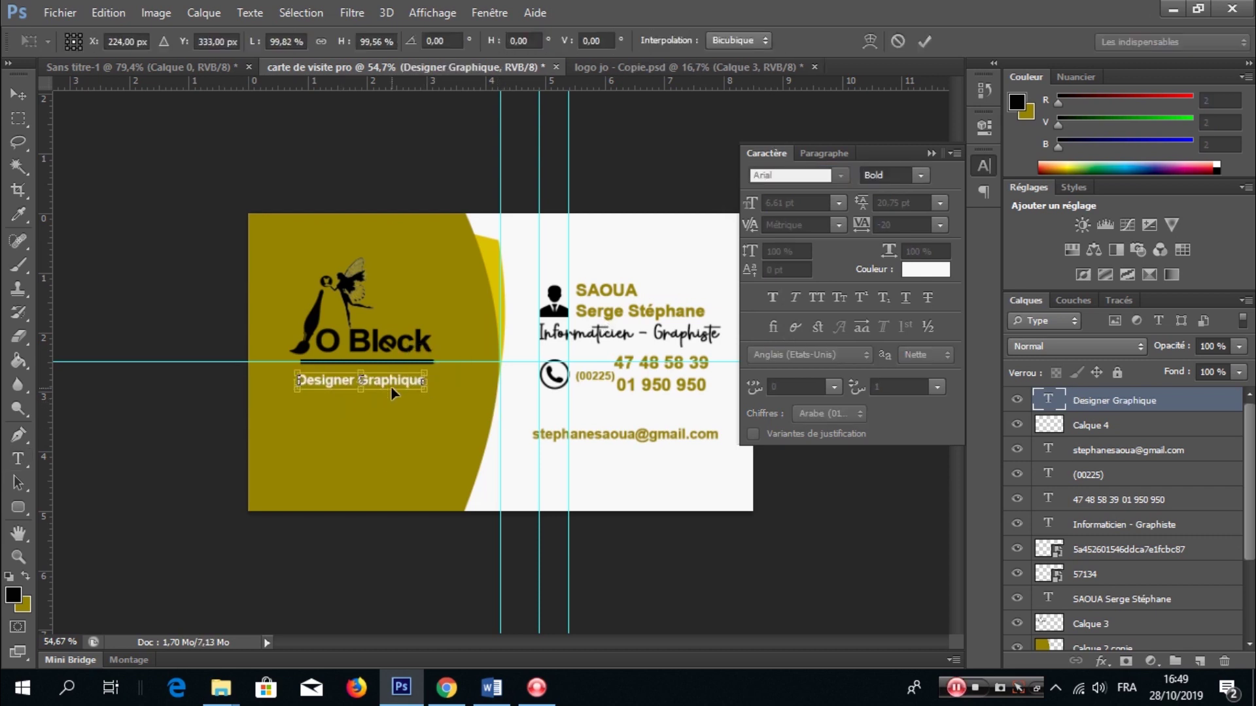
key("Return")
- Duplicate the line below and change the copy to 'Designe UI/UX'
key("ctrl+j")
key("v")
key("shift+Down")
key("shift+Down")
key("shift+Down")
key("shift+Down")
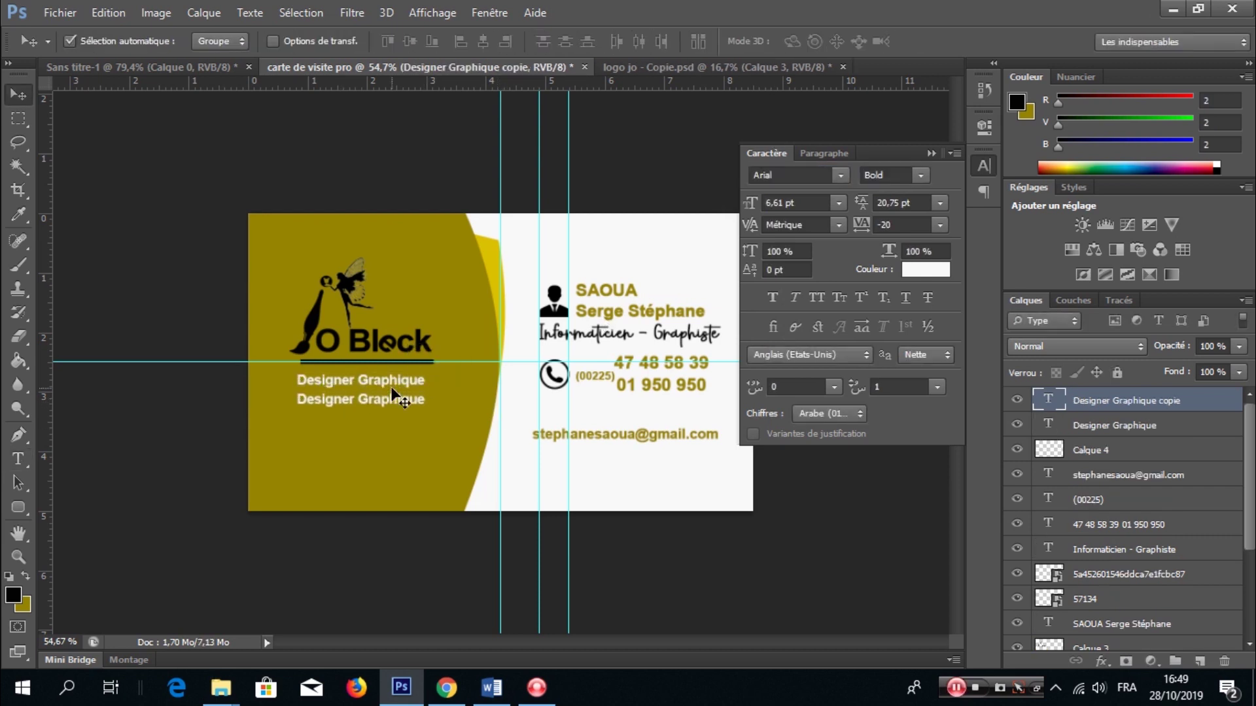
key("t")
left_click_drag(352, 400, 468, 416)
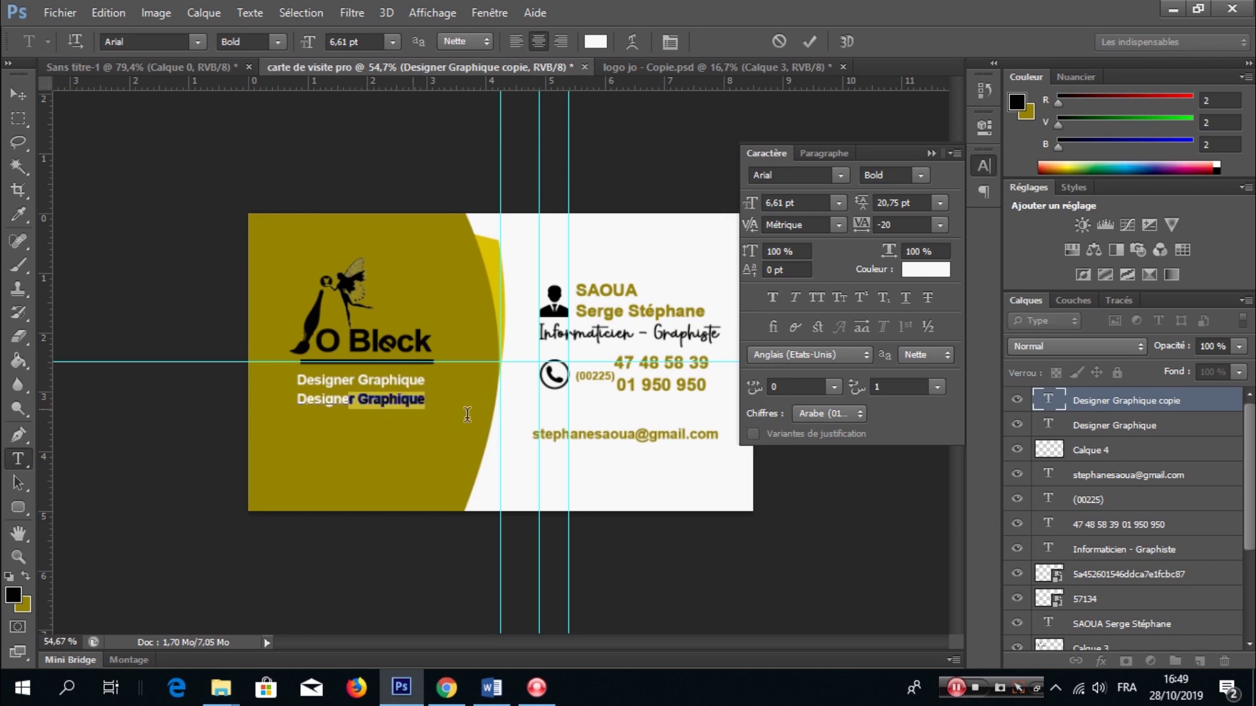
key("BackSpace")
type("UI/UX")
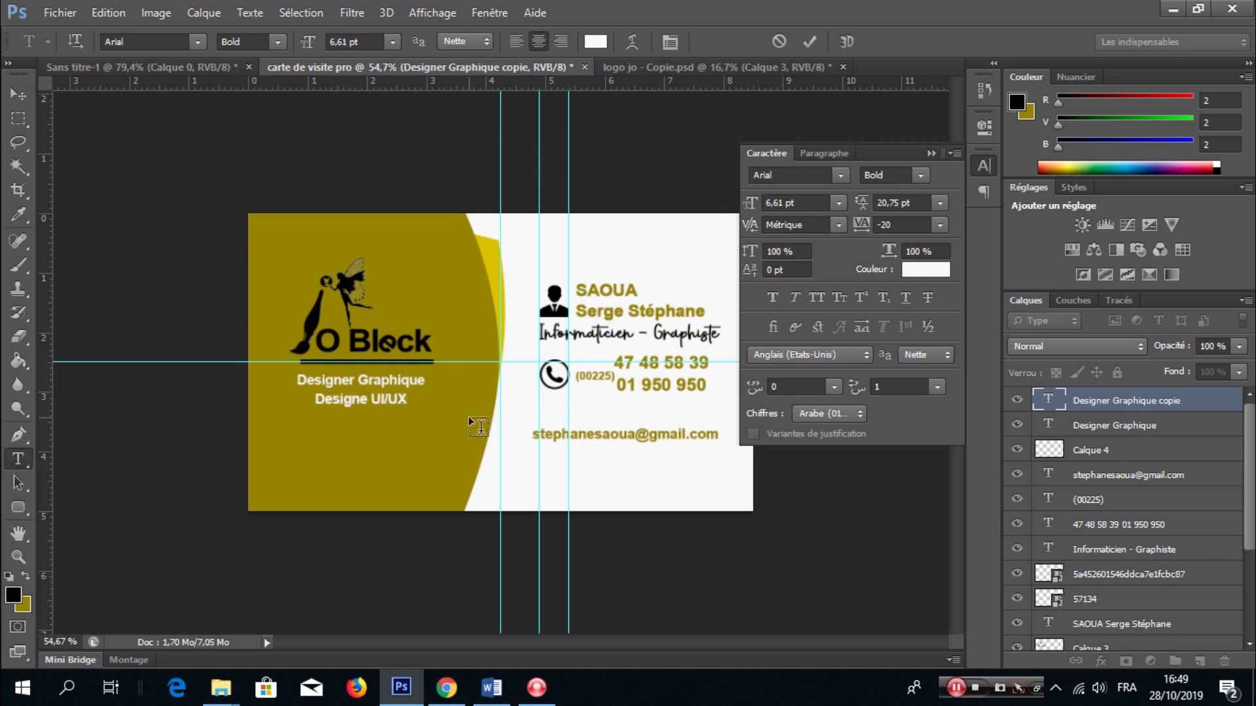
key("ctrl+Return")
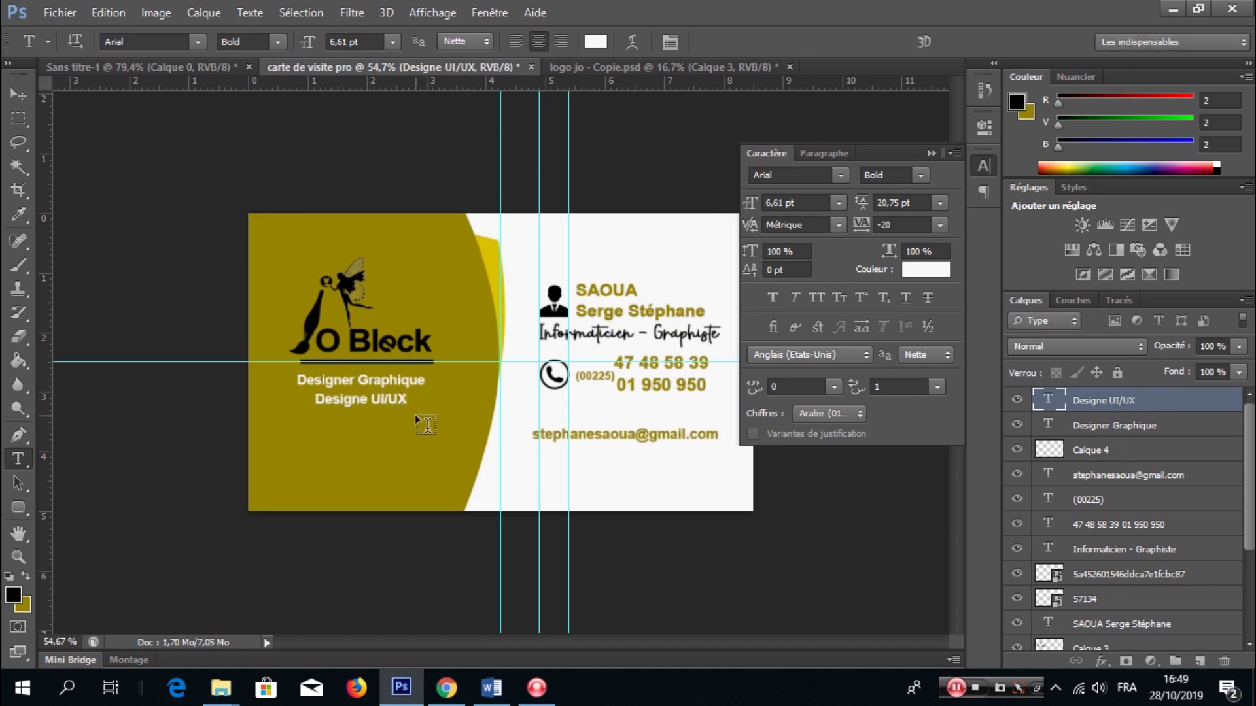
- Duplicate the line again and edit the copy into 'Developpementweb'
key("ctrl+j")
key("v")
key("shift+Down")
key("shift+Down")
key("shift+Down")
key("shift+Down")
key("shift+Down")
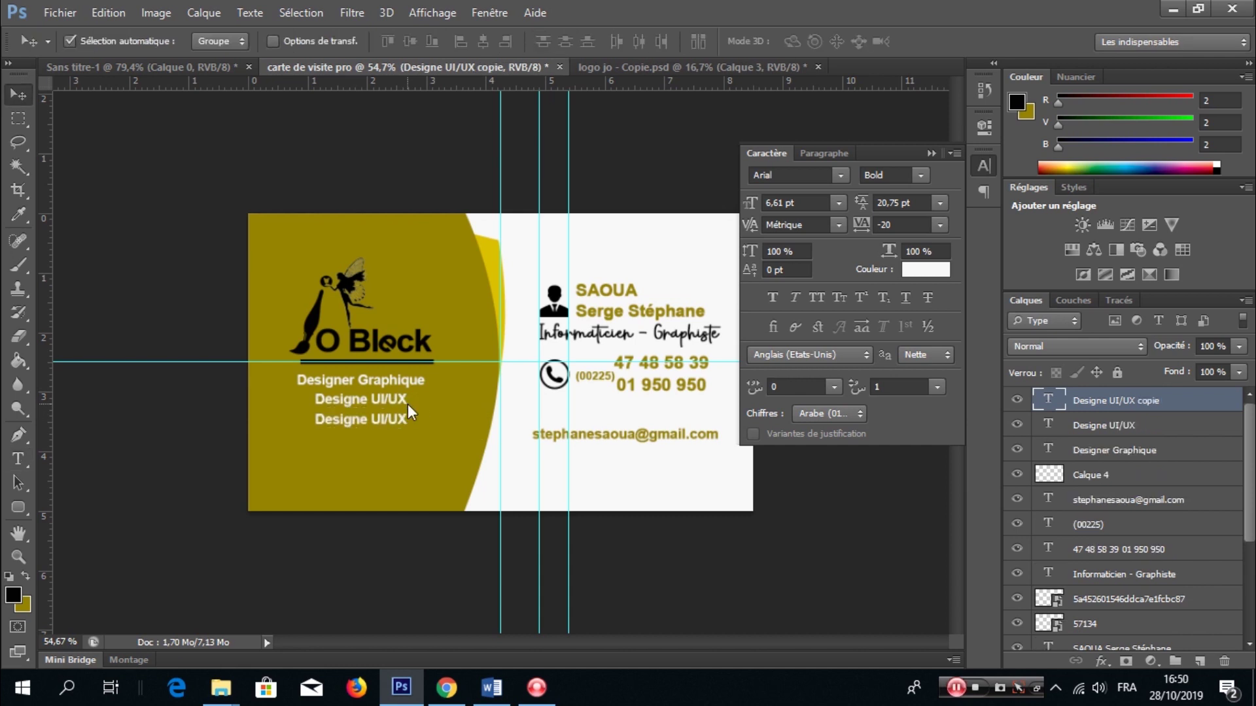
key("t")
left_click(380, 422)
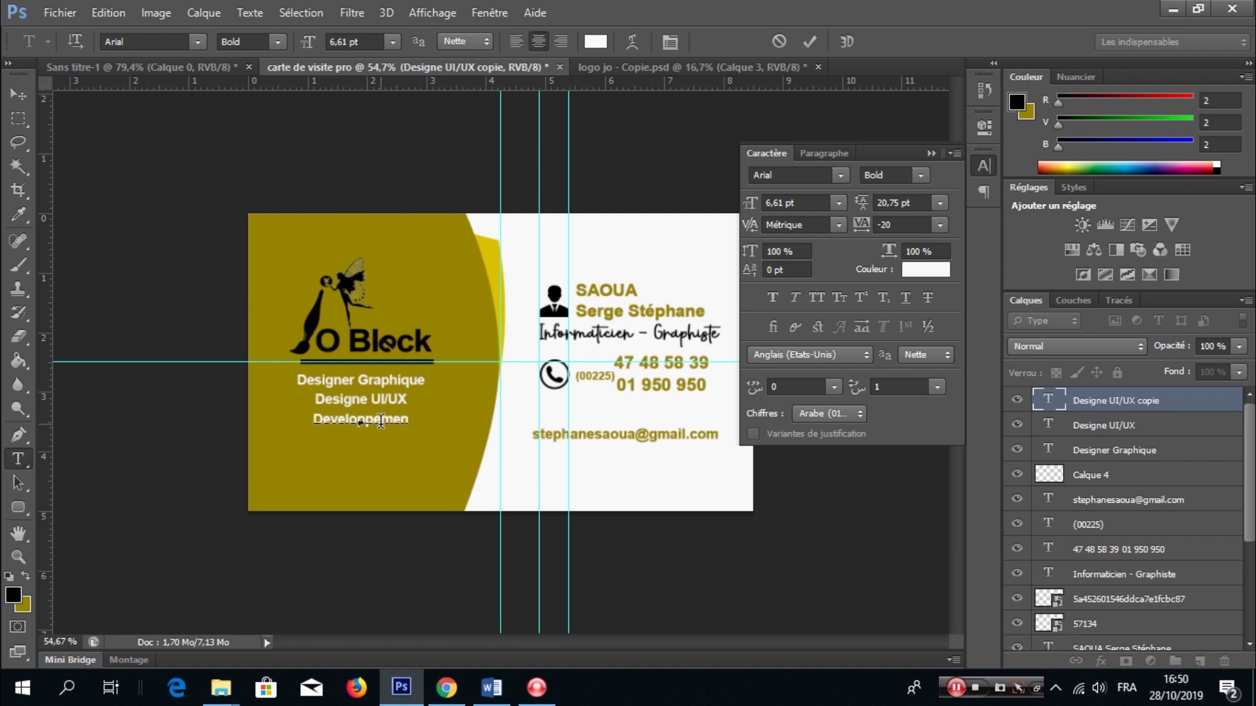
key("ctrl+Return")
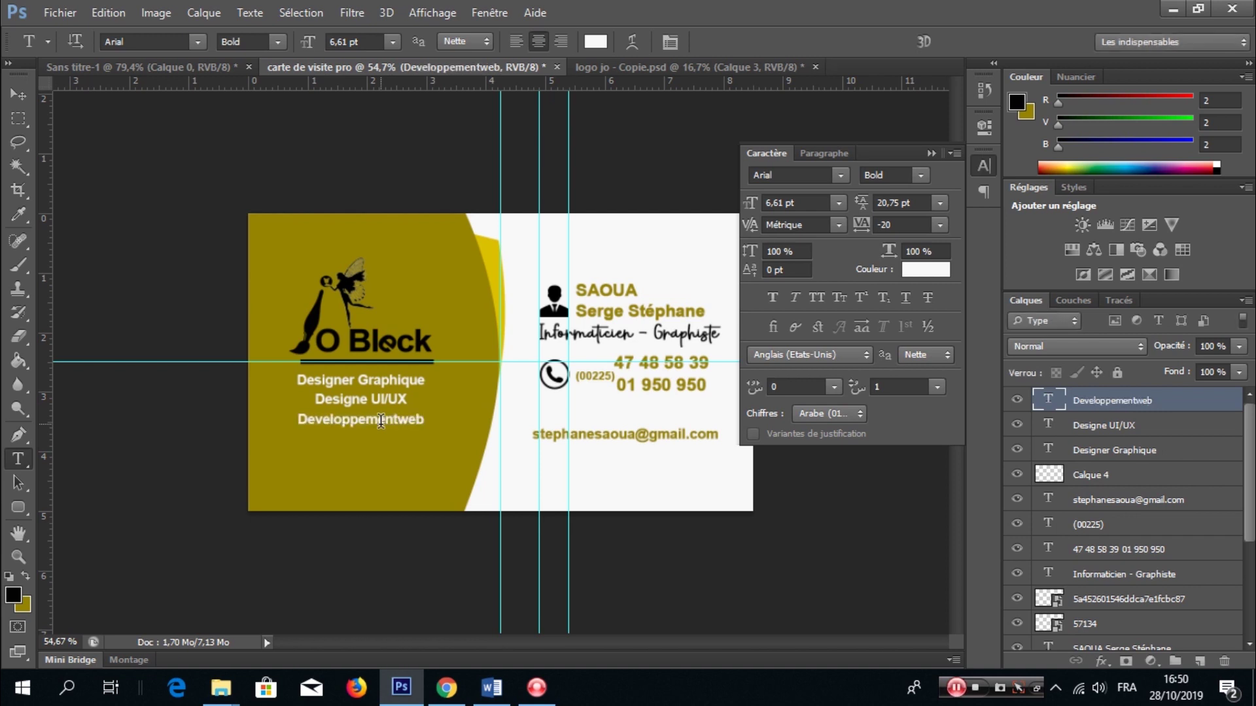
- Order the lines Designer Graphique, Developpementweb, Designe UI/UX, then shift them down with the bar
key("v")
key("shift+Up")
key("shift+Up")
key("shift+Up")
key("shift+Up")
key("shift+Up")
key("shift+Up")
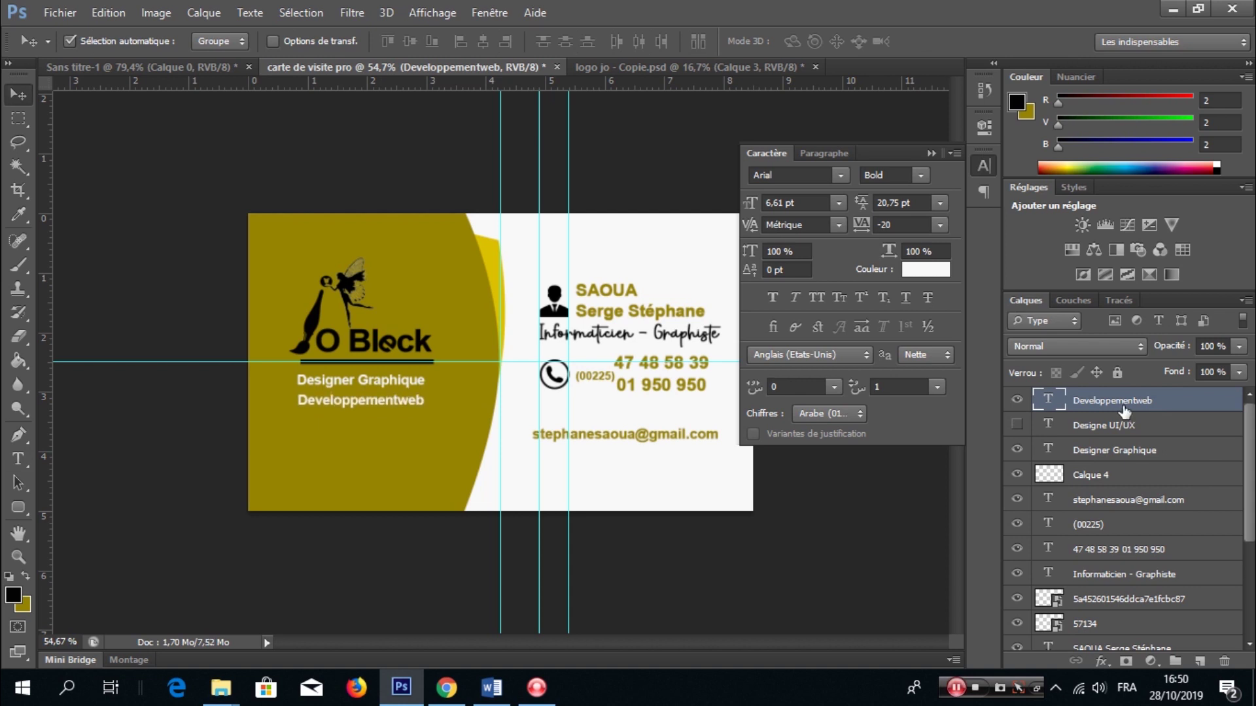
left_click(1128, 428)
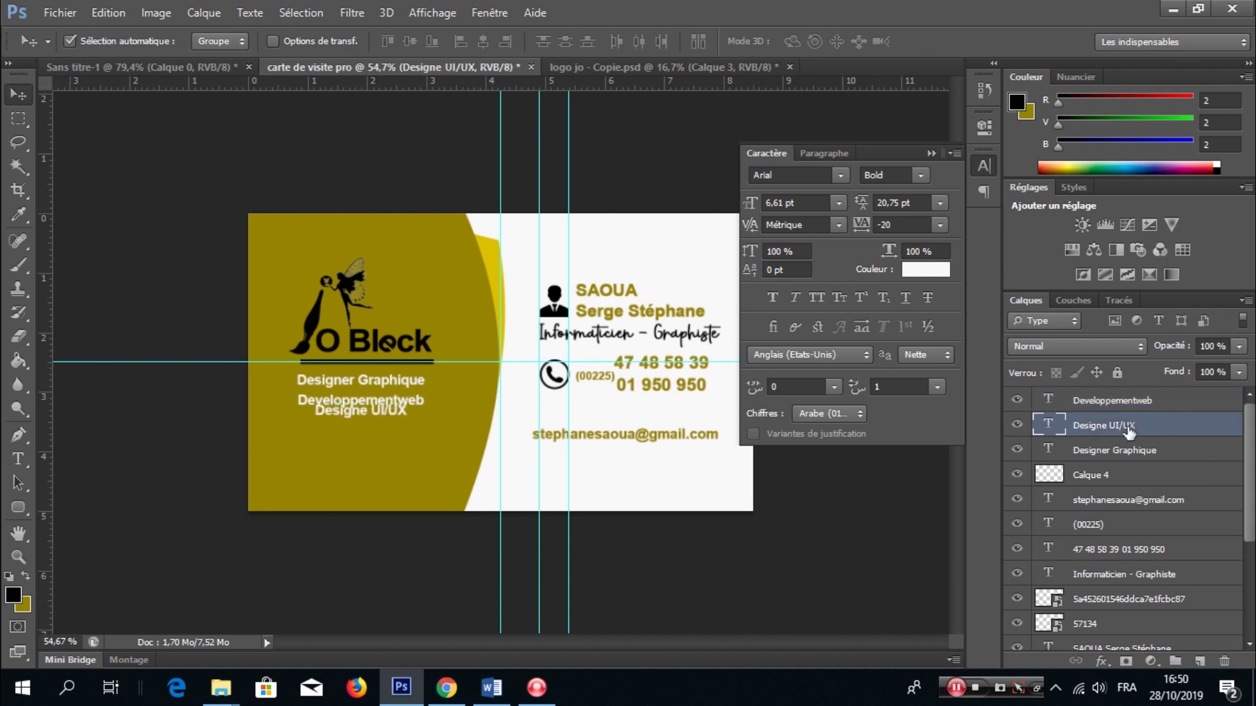
key("shift+Down")
key("shift+Down")
key("shift+Down")
left_click(1110, 478)
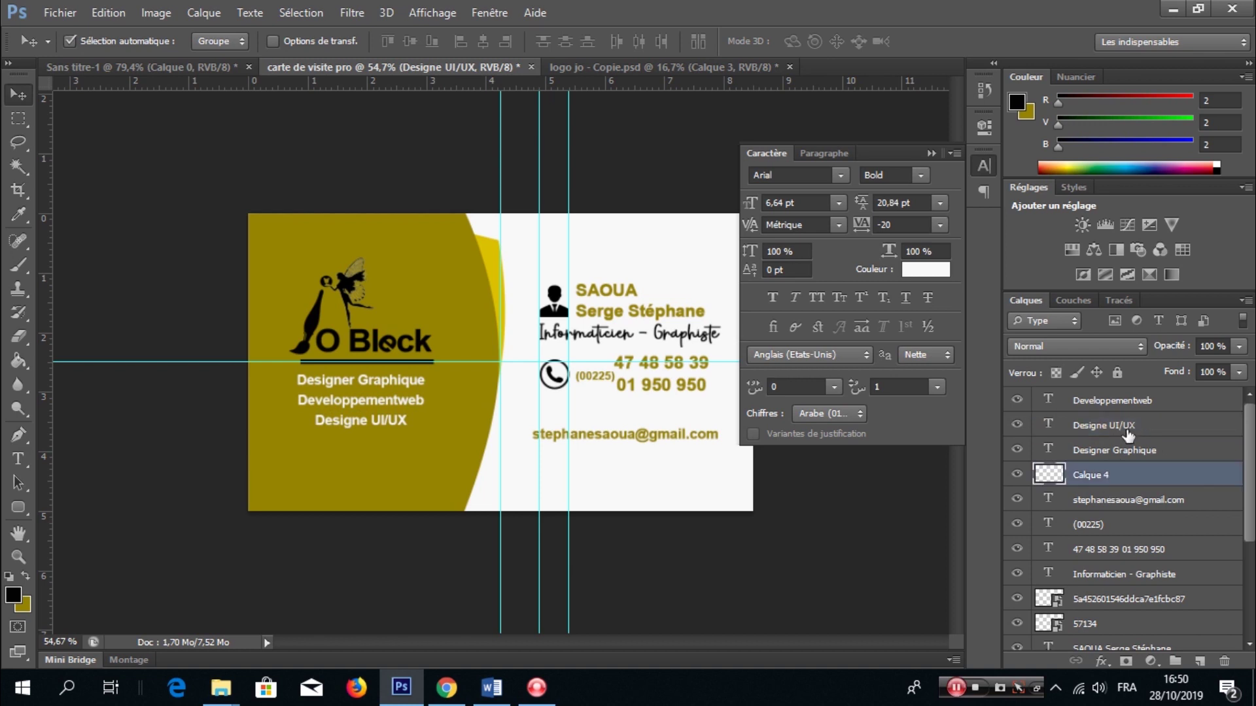
left_click(1112, 401, "shift")
scroll(1116, 541, "down", 3)
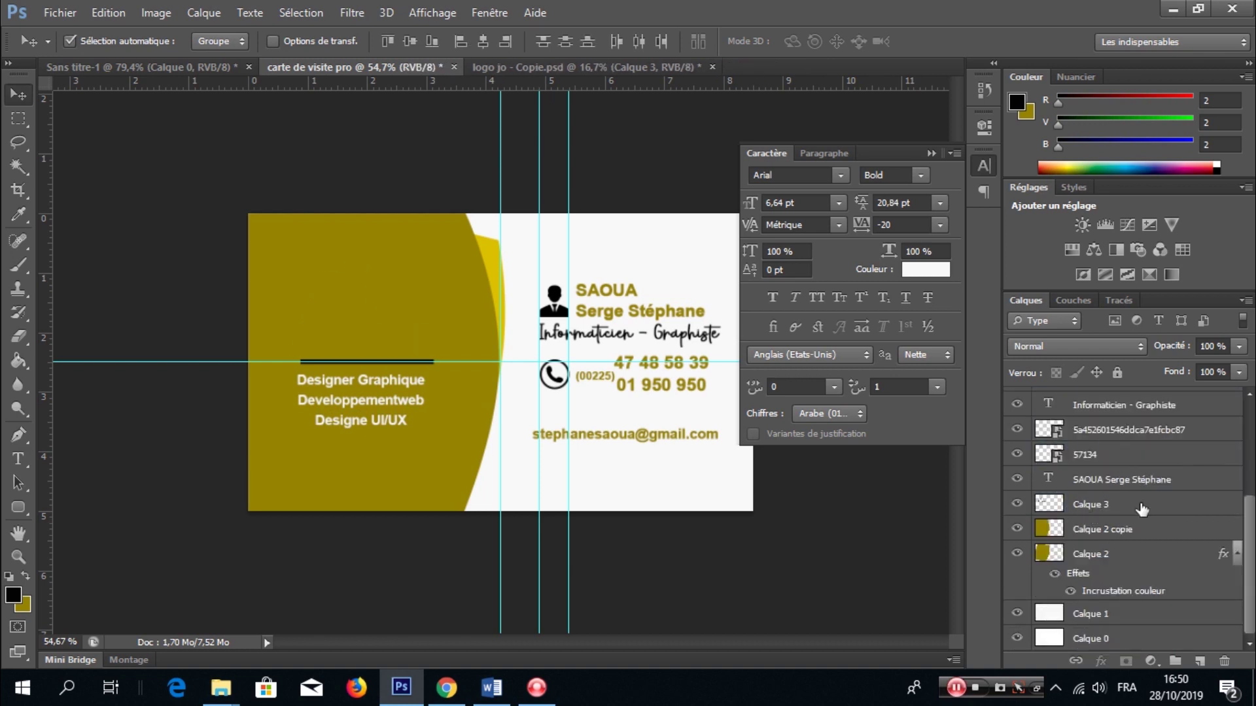
key("shift+Down")
key("shift+Down")
key("shift+Down")
key("shift+Down")
key("shift+Down")
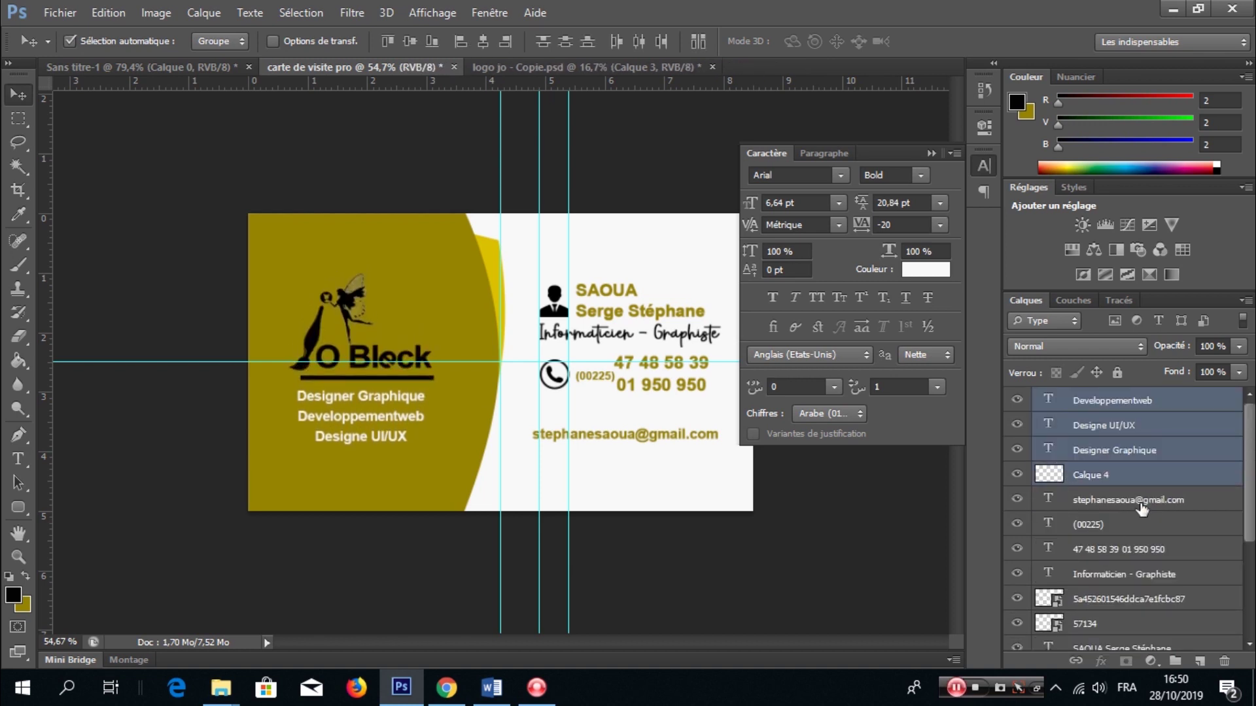
- Hide the guides and stamp the whole front into one merged layer
left_click(929, 153)
scroll(883, 405, "down", 2)
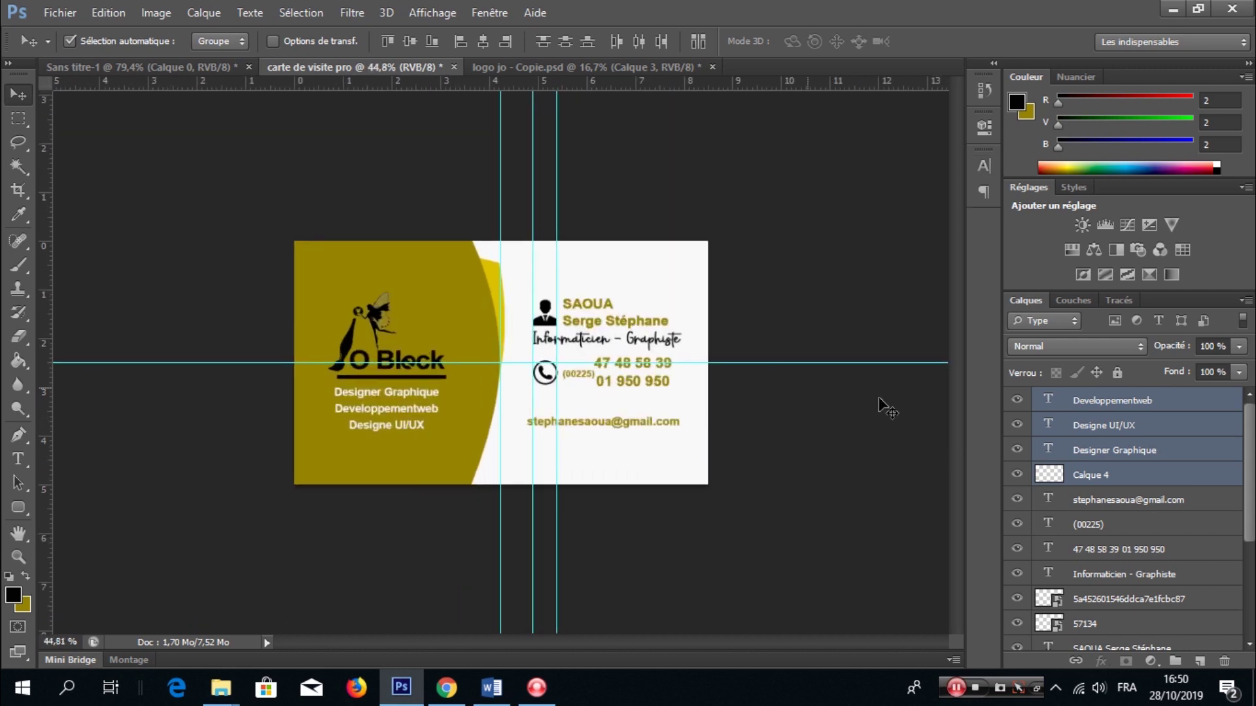
key("ctrl+h")
scroll(685, 378, "down", 2)
scroll(602, 389, "up", 2)
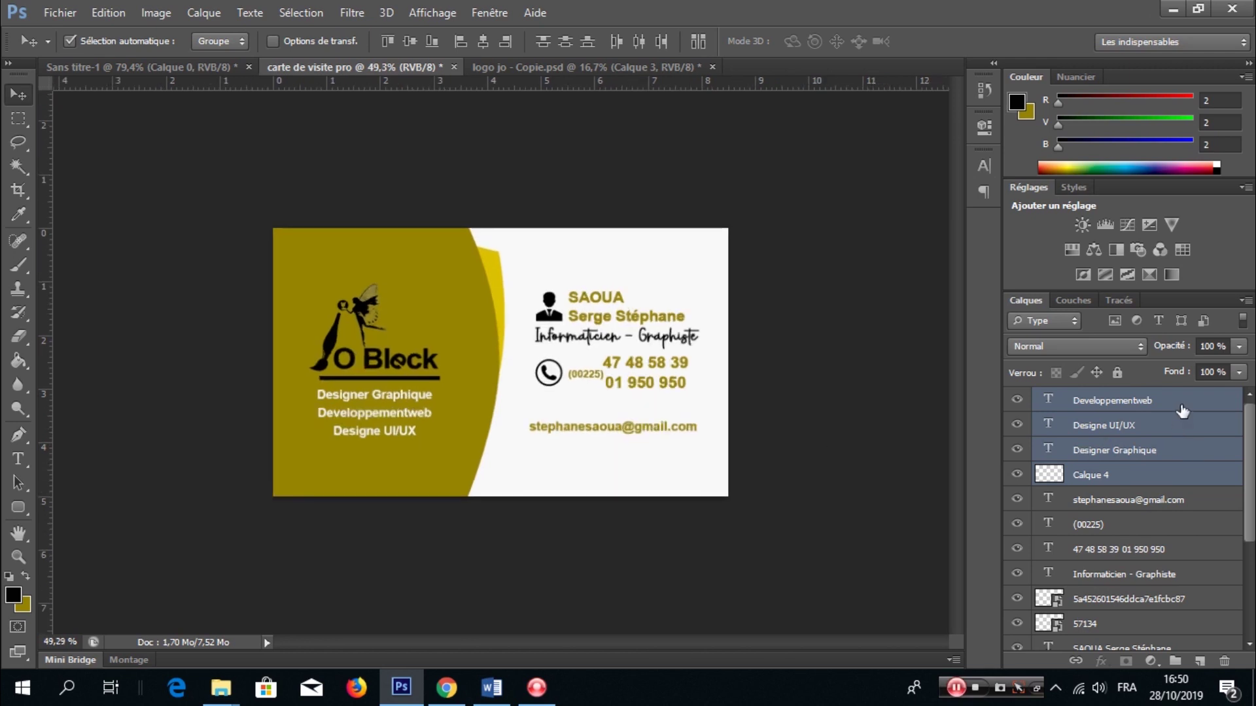
key("ctrl+alt+shift+e")
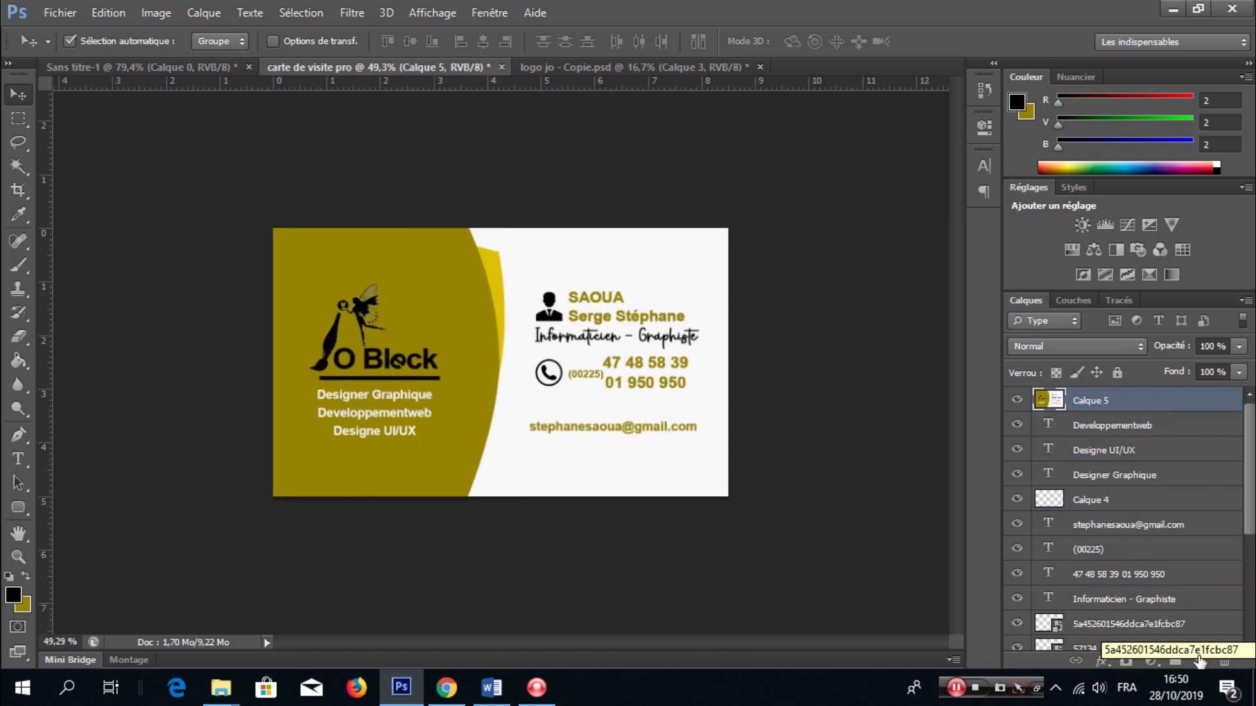
- Add a new layer filled with the card's white over the whole card
key("ctrl+shift+alt+n")
left_click(13, 594)
left_click(538, 233)
left_click(1000, 294)
key("g")
left_click(564, 324)
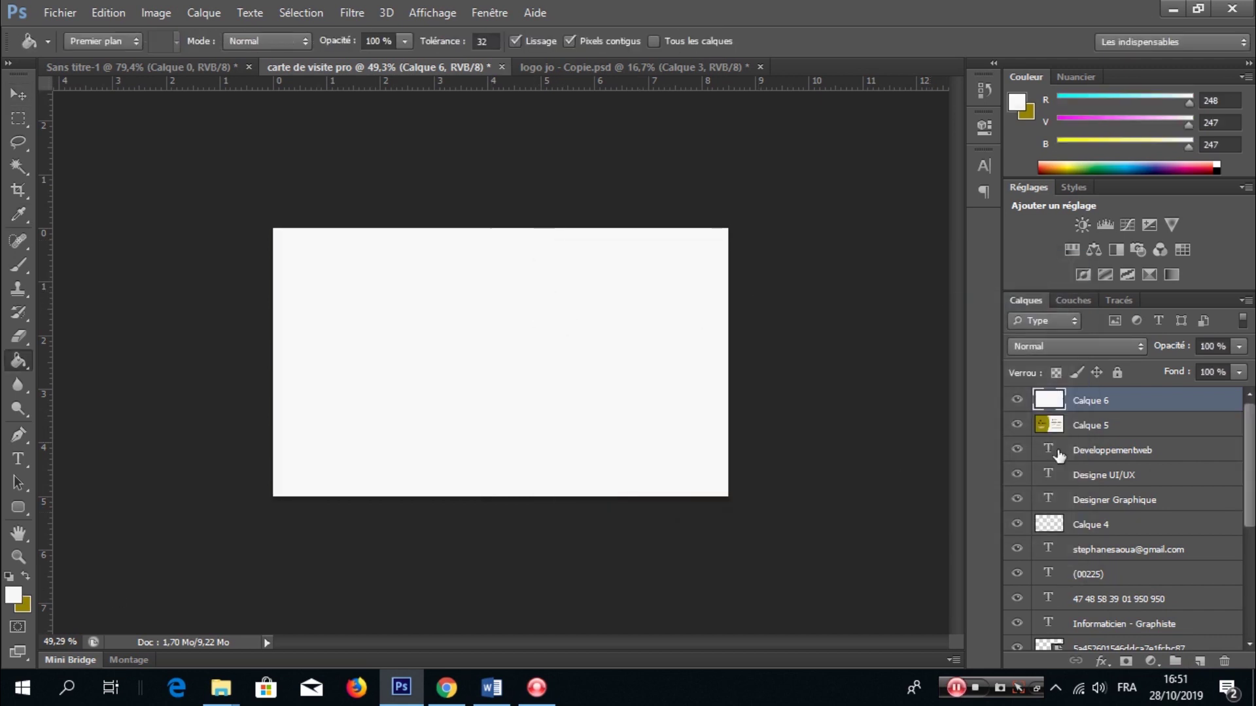
- Hide the merged front, duplicate the gold shapes above the white layer, and rotate them to 45° top-left
left_click(1017, 425)
scroll(1099, 523, "down", 3)
left_click(1093, 597, "ctrl")
left_click(1099, 623, "ctrl")
key("ctrl+j")
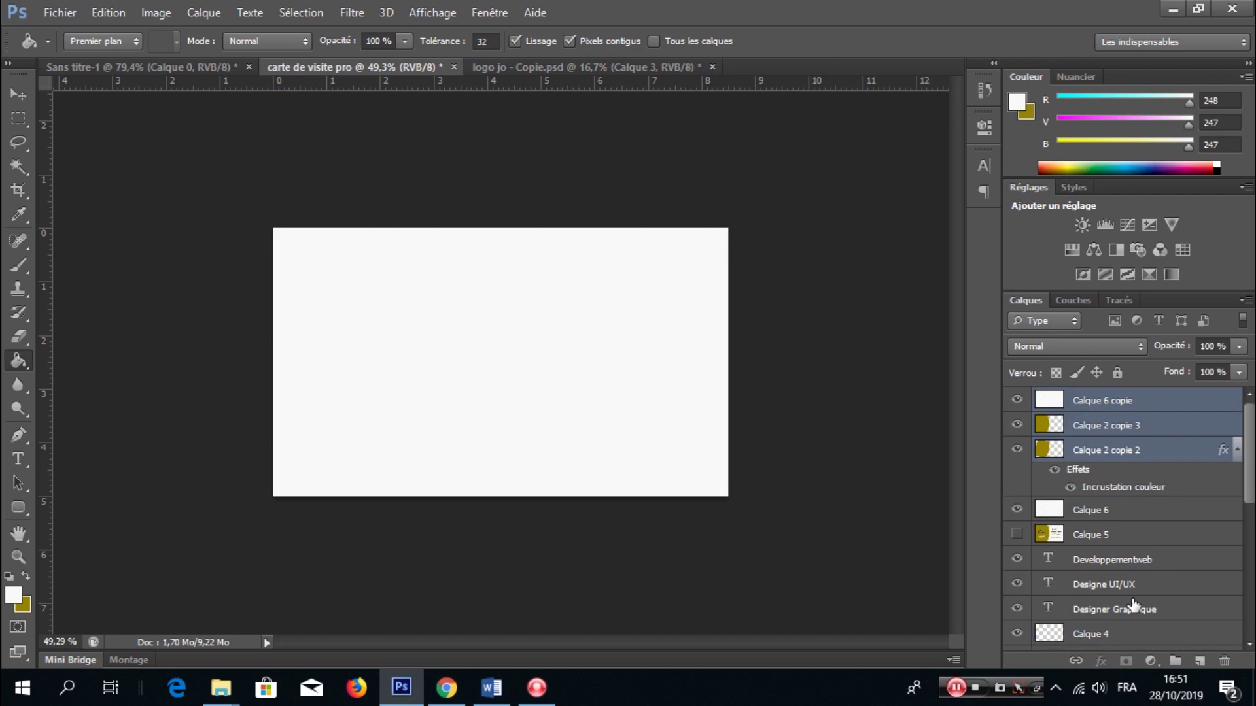
left_click_drag(1123, 428, 1073, 392)
key("ctrl+t")
left_click_drag(662, 329, 602, 505)
left_click_drag(453, 411, 475, 301)
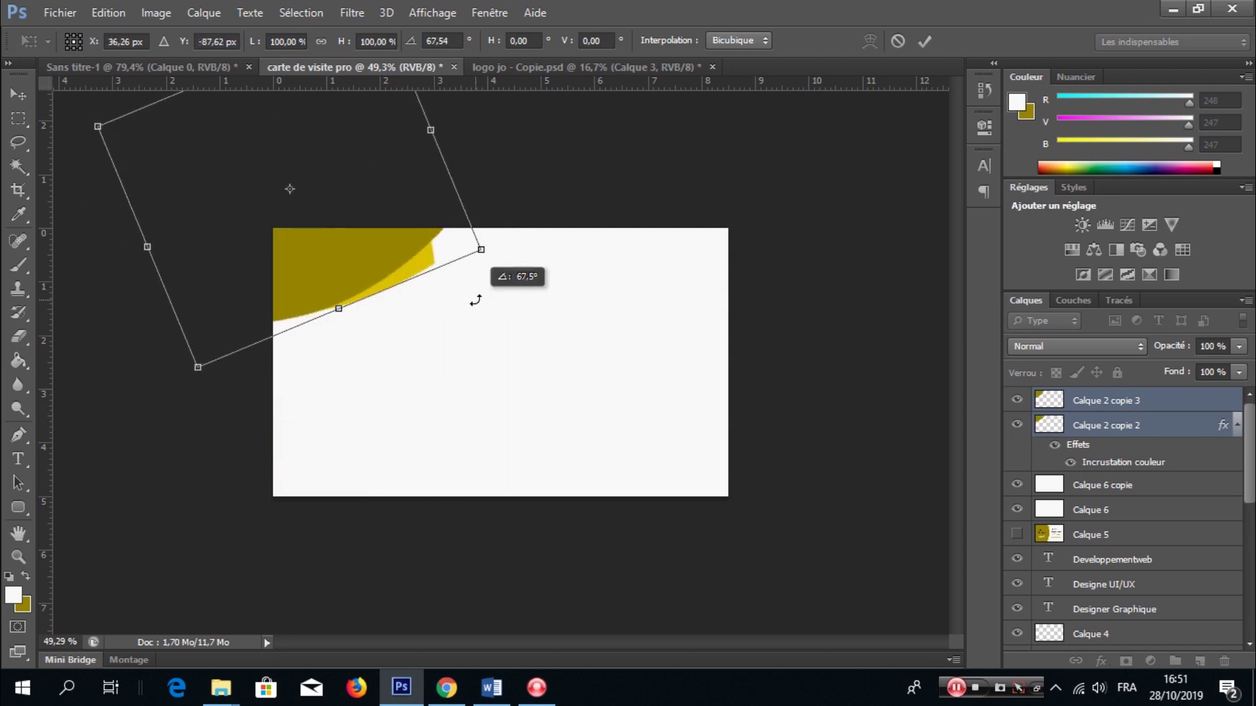
left_click(925, 41)
- Duplicate the swoosh, flip the copy horizontally and rotate it 90° counter-clockwise
key("ctrl+j")
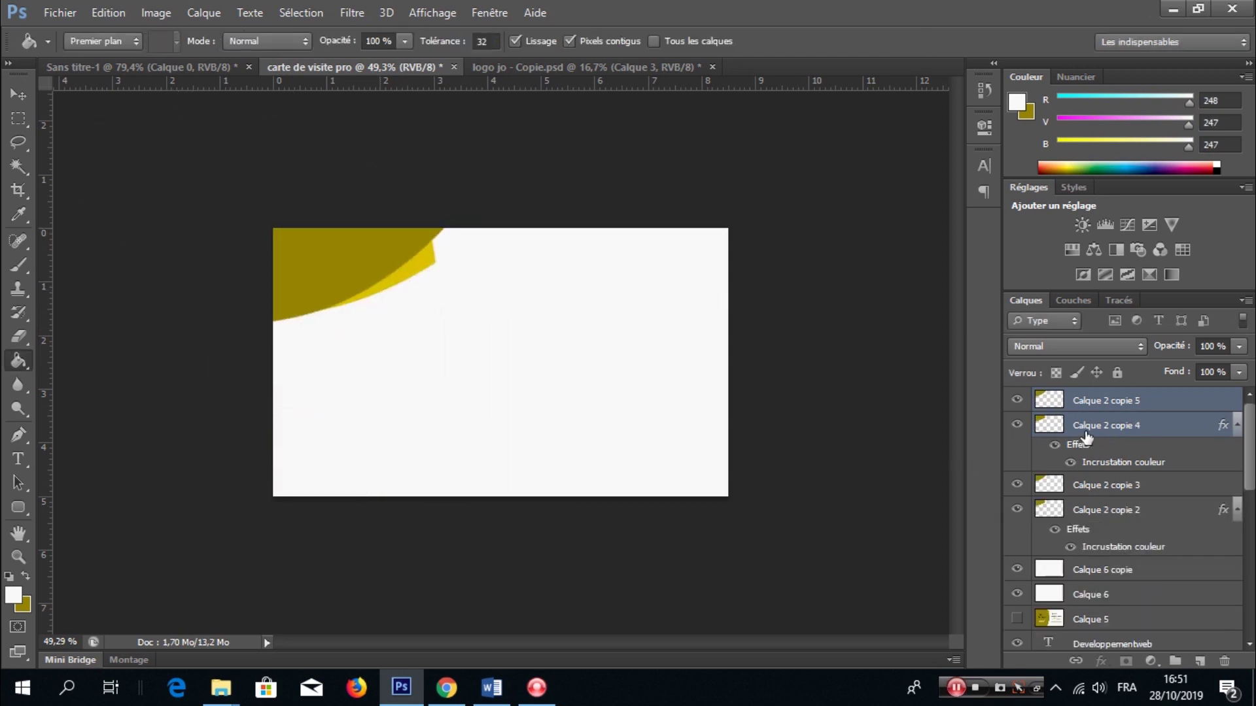
key("ctrl+t")
right_click(520, 407)
left_click(505, 351)
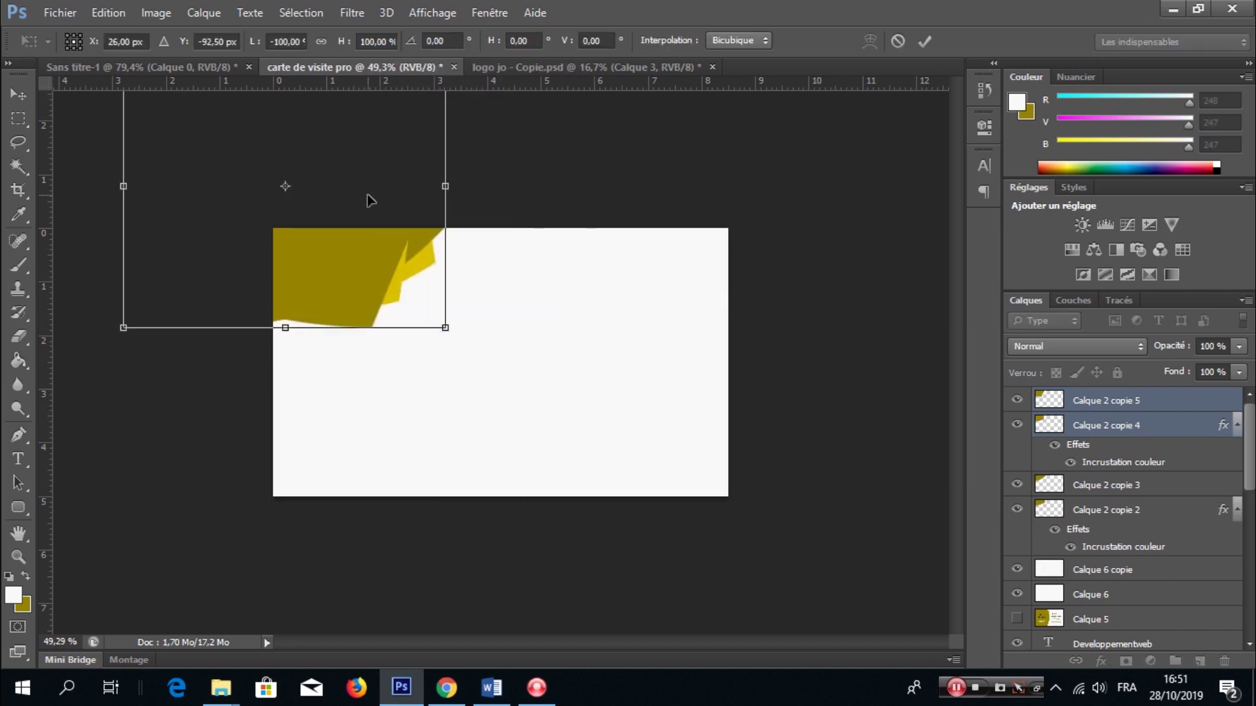
left_click_drag(367, 200, 566, 385)
right_click(567, 384)
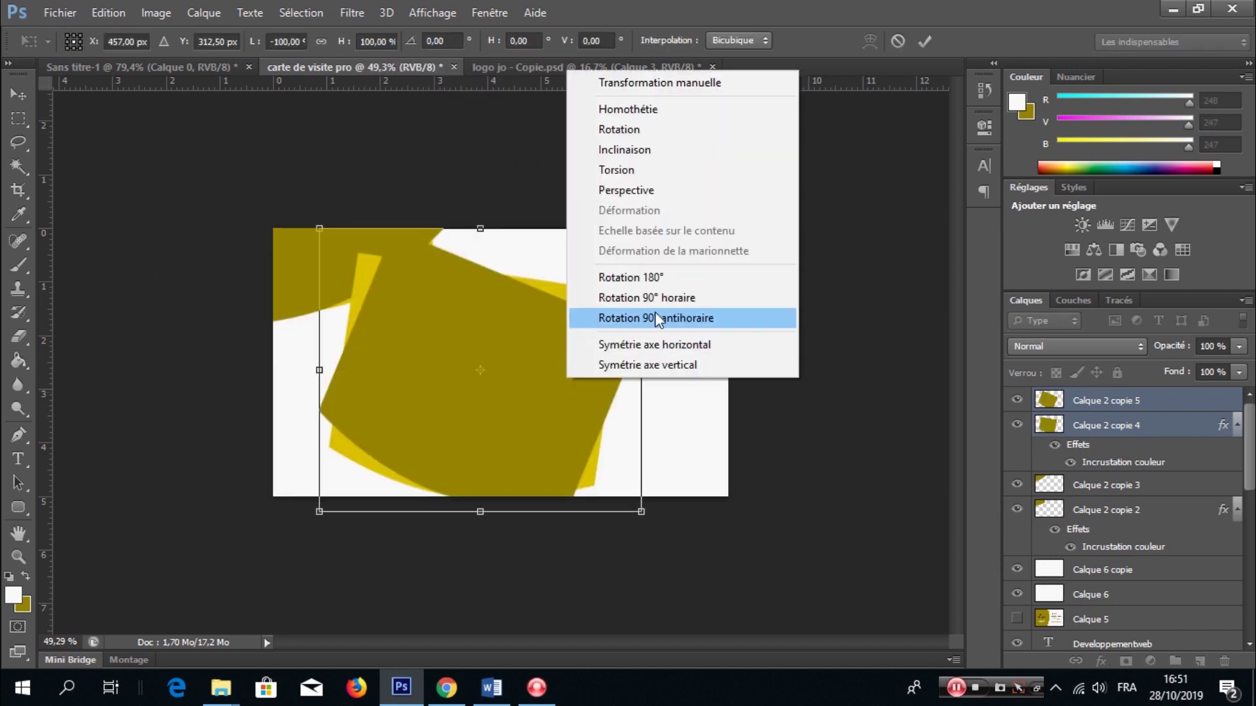
left_click(654, 315)
left_click_drag(579, 389, 629, 390)
- Flip the swoosh copy vertically and fit it into the card's lower-right corner at about 173°
right_click(594, 413)
left_click(659, 363)
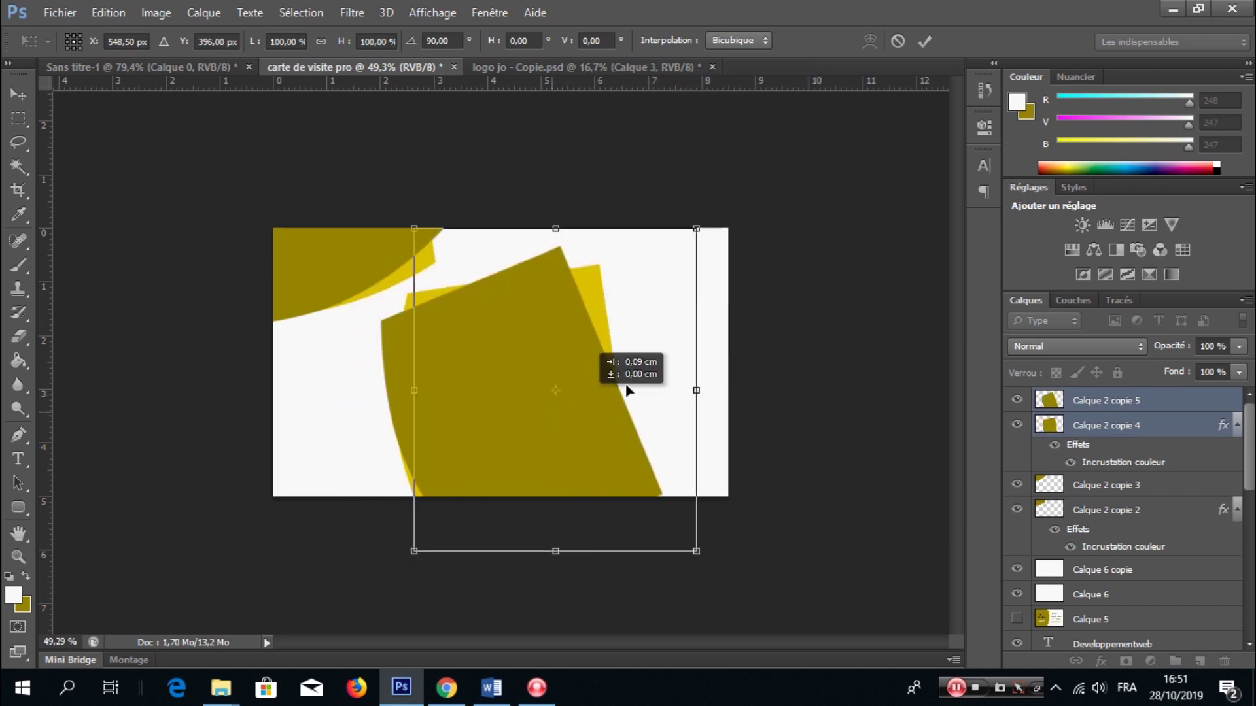
left_click_drag(805, 406, 818, 466)
left_click_drag(699, 451, 667, 475)
left_click_drag(622, 409, 789, 562)
left_click_drag(866, 348, 919, 437)
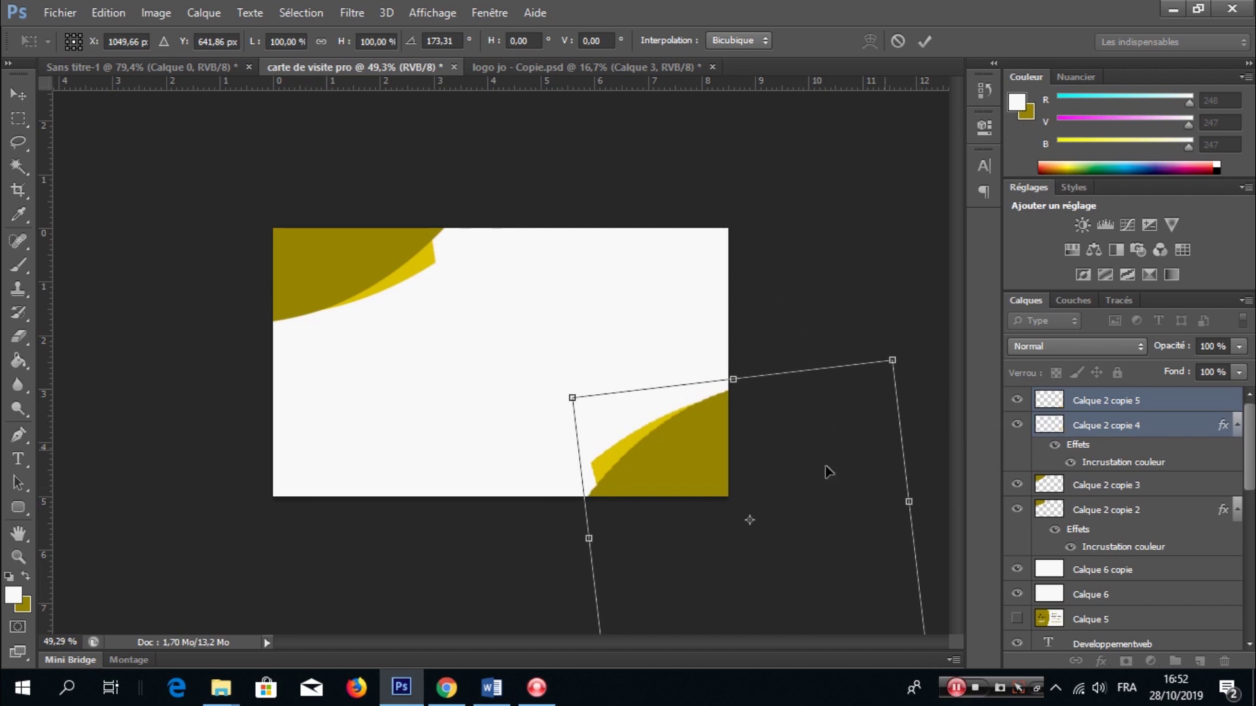
left_click_drag(774, 465, 770, 465)
left_click(924, 41)
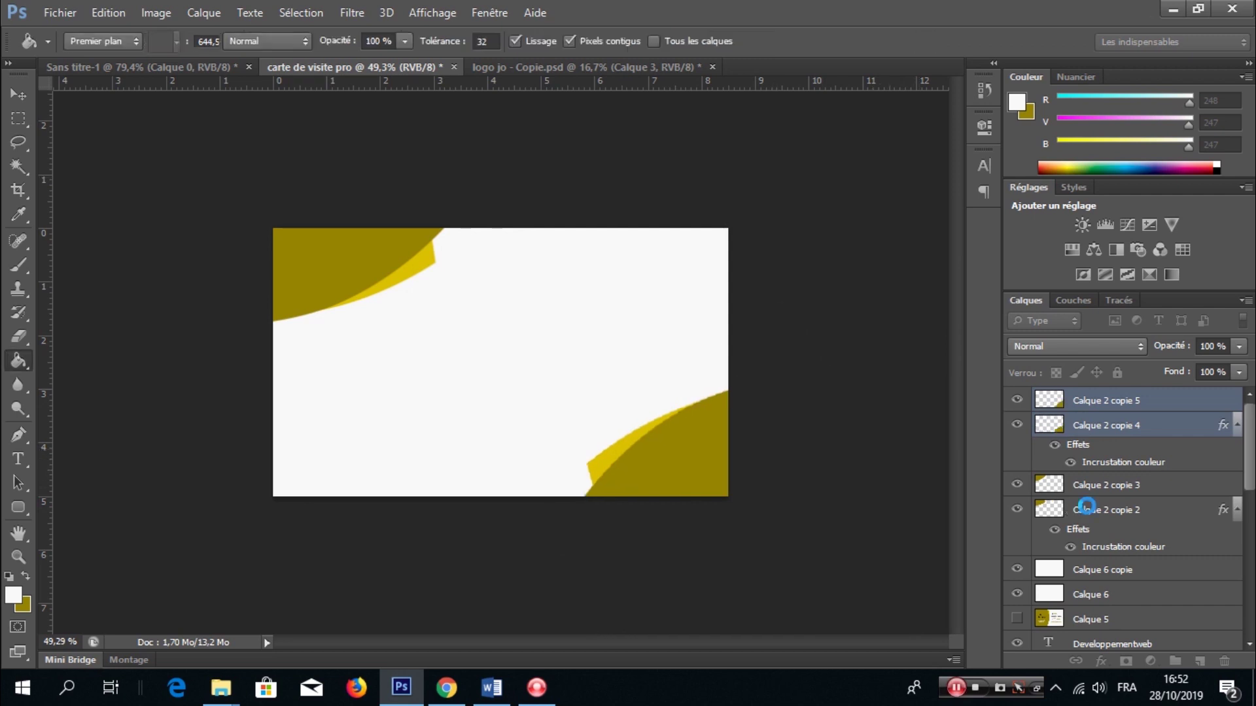
- Rotate and reposition the original top-left swoosh slightly within its corner
left_click(1104, 494)
left_click(1105, 509, "shift")
key("ctrl+t")
left_click_drag(509, 300, 478, 255)
left_click_drag(384, 284, 327, 286)
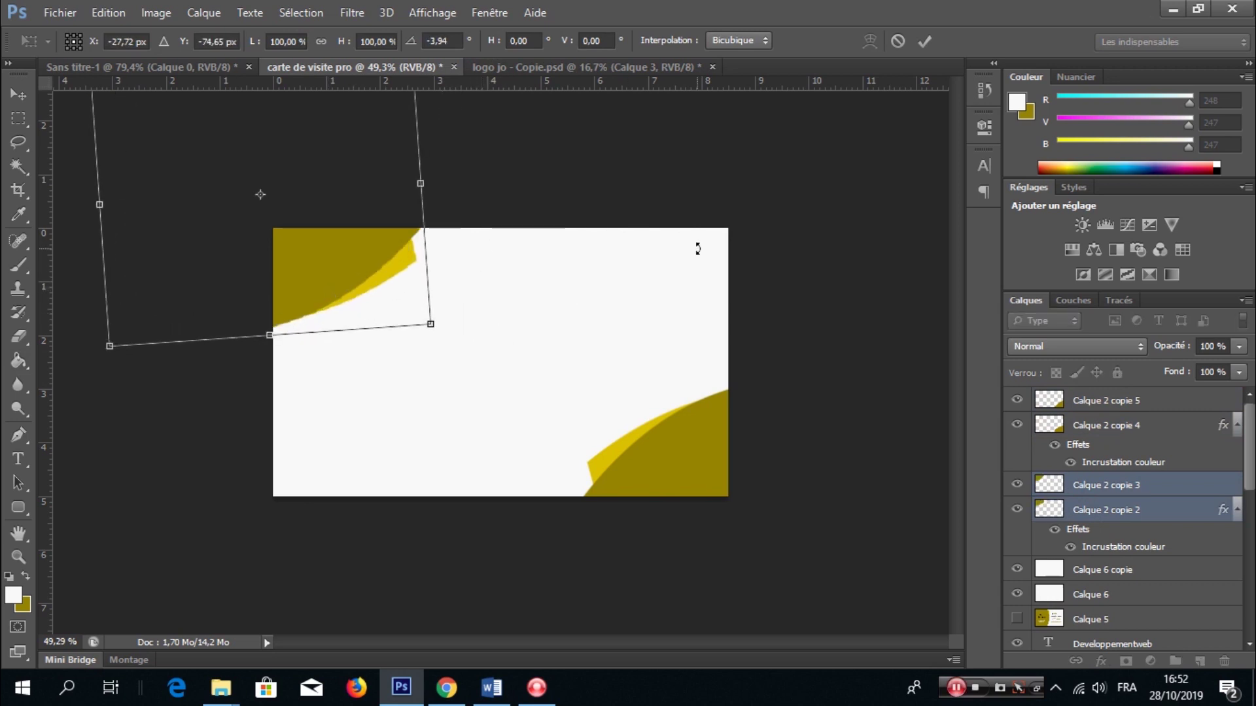
key("g")
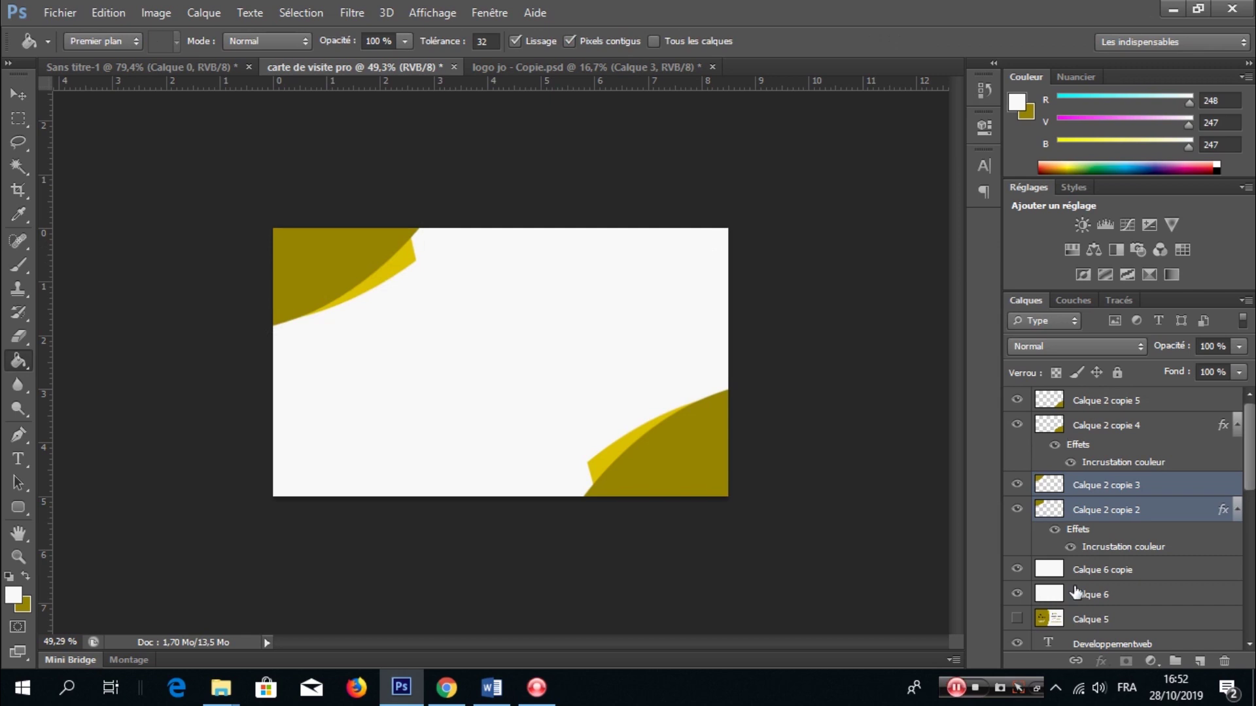
scroll(1076, 591, "down", 5)
left_click(1091, 505)
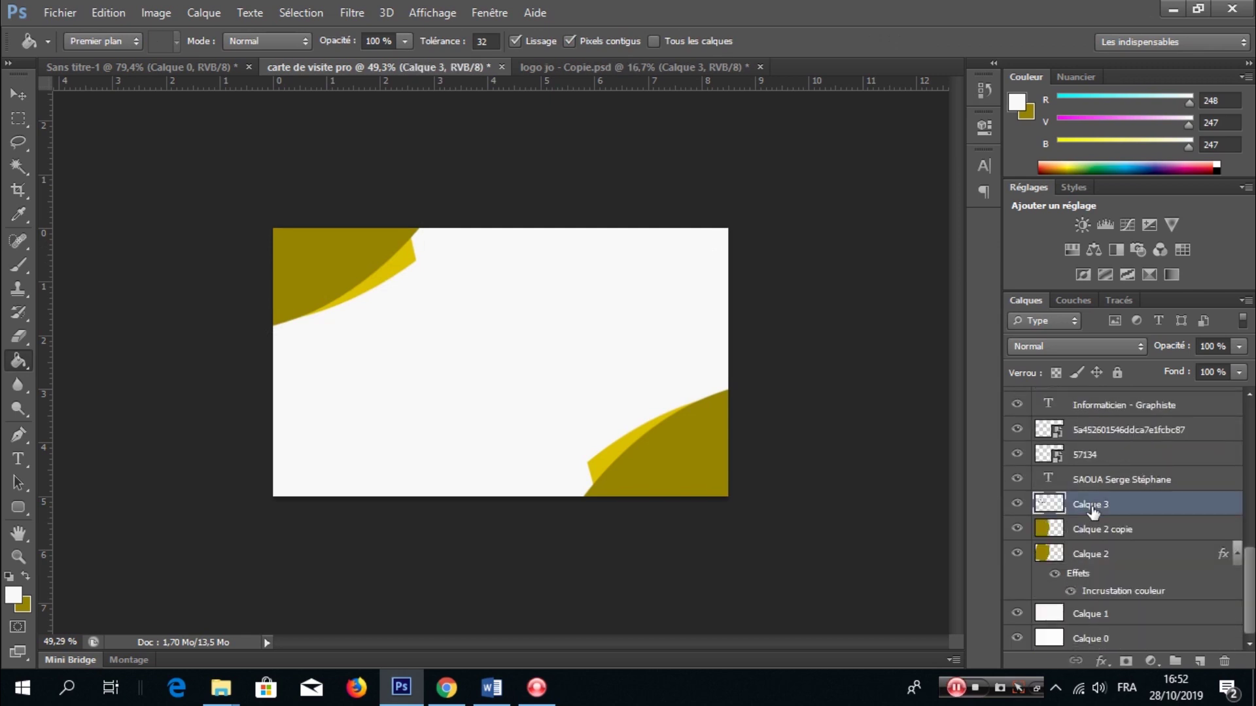
- Copy the logo and the three role lines to the top and centre them on the card back
scroll(1106, 520, "up", 4)
scroll(1112, 521, "up", 1)
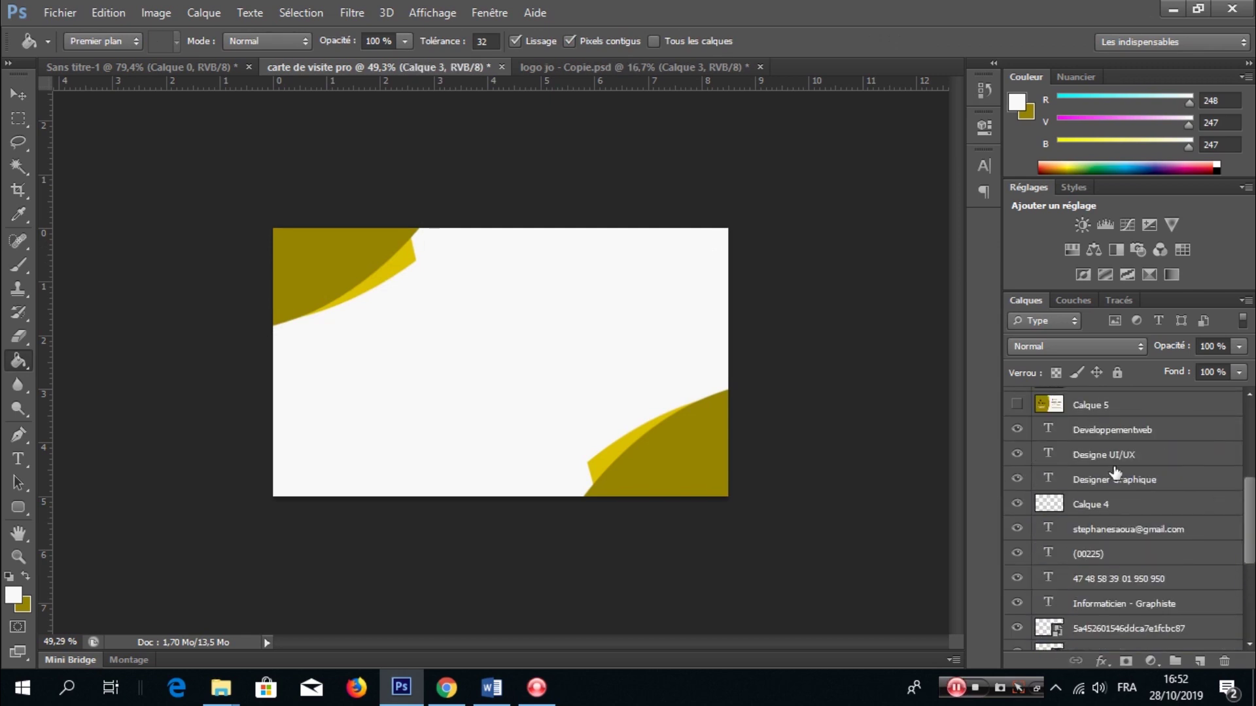
left_click(1119, 479)
left_click(1119, 455, "shift")
left_click(1120, 431, "shift")
left_click_drag(1151, 569, 1116, 396)
key("ctrl+t")
left_click_drag(471, 366, 556, 385)
key("Return")
key("g")
- Recolour the Designer Graphique line black
key("t")
left_click(500, 401)
left_click(779, 41)
left_click(509, 394)
key("ctrl+a")
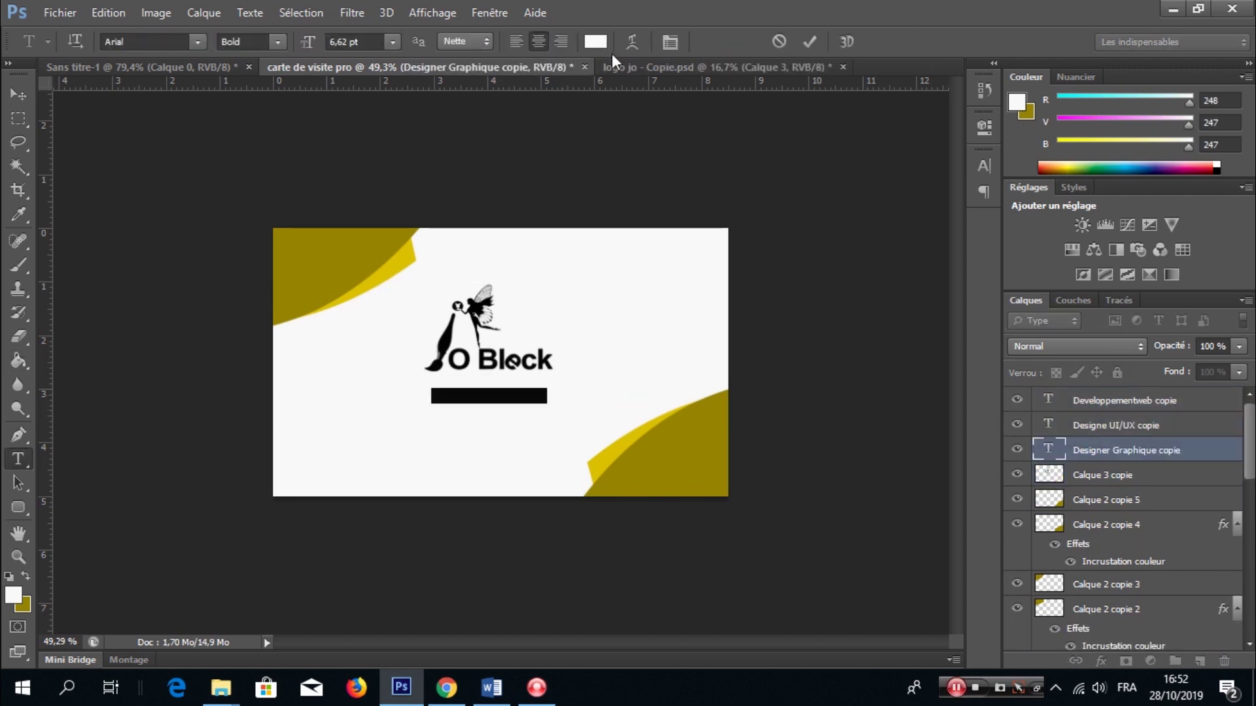
left_click(595, 42)
left_click(575, 527)
left_click(1046, 292)
left_click(754, 283)
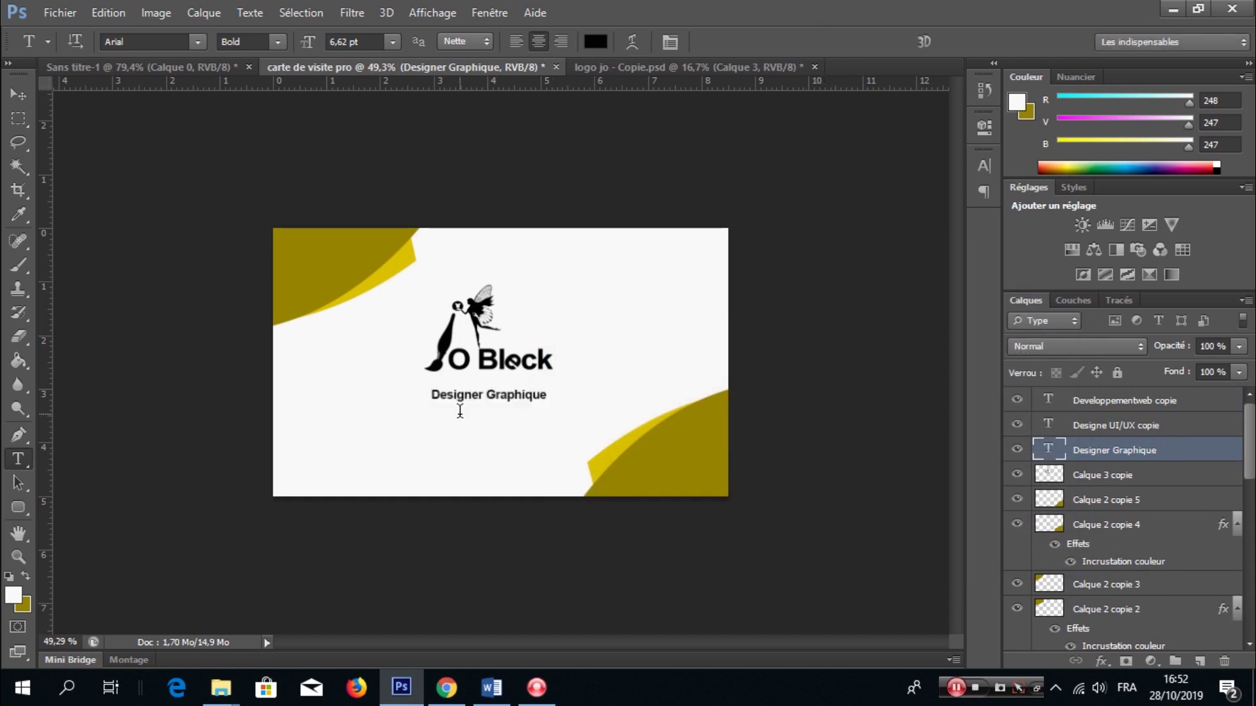
- Recolour the Developpementweb and Designe UI/UX lines black
left_click(465, 413)
key("ctrl+a")
left_click(595, 41)
left_click(1000, 294)
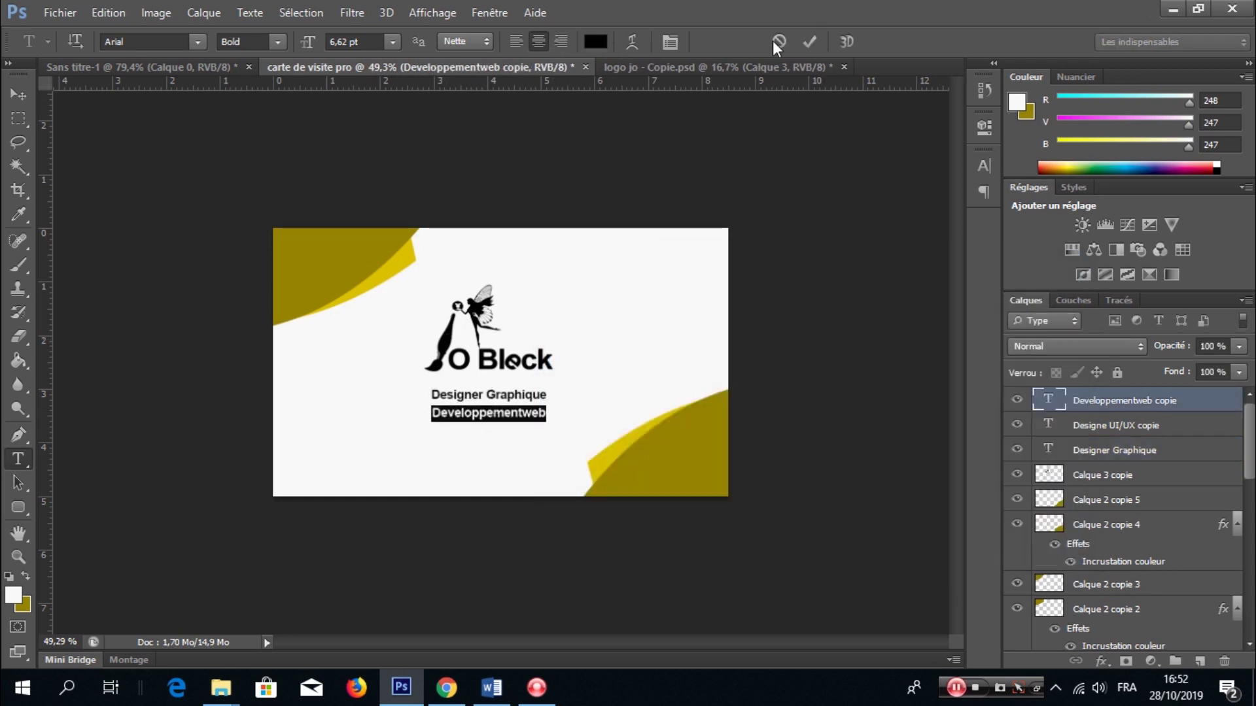
left_click(810, 41)
left_click(488, 431)
key("ctrl+a")
left_click(595, 41)
left_click(461, 336)
left_click(949, 293)
- Correct the line to 'Developpement web' and stamp the visible back into a merged layer
left_click(518, 413)
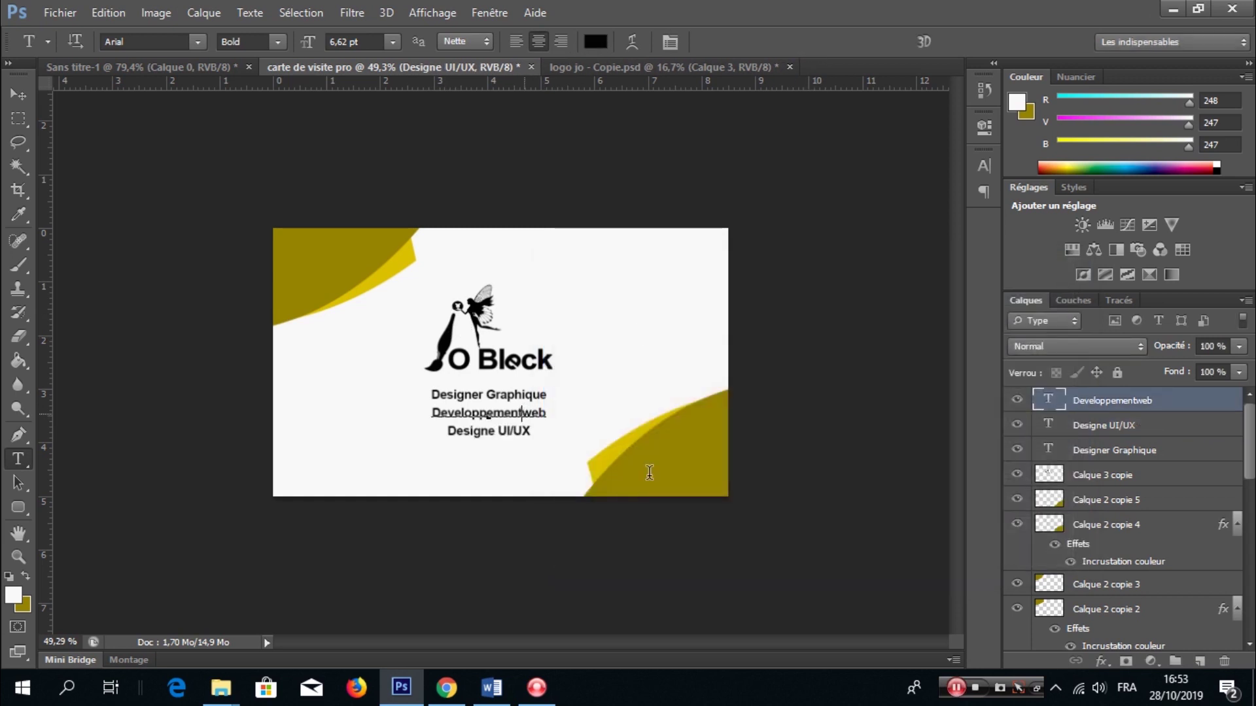
left_click(811, 42)
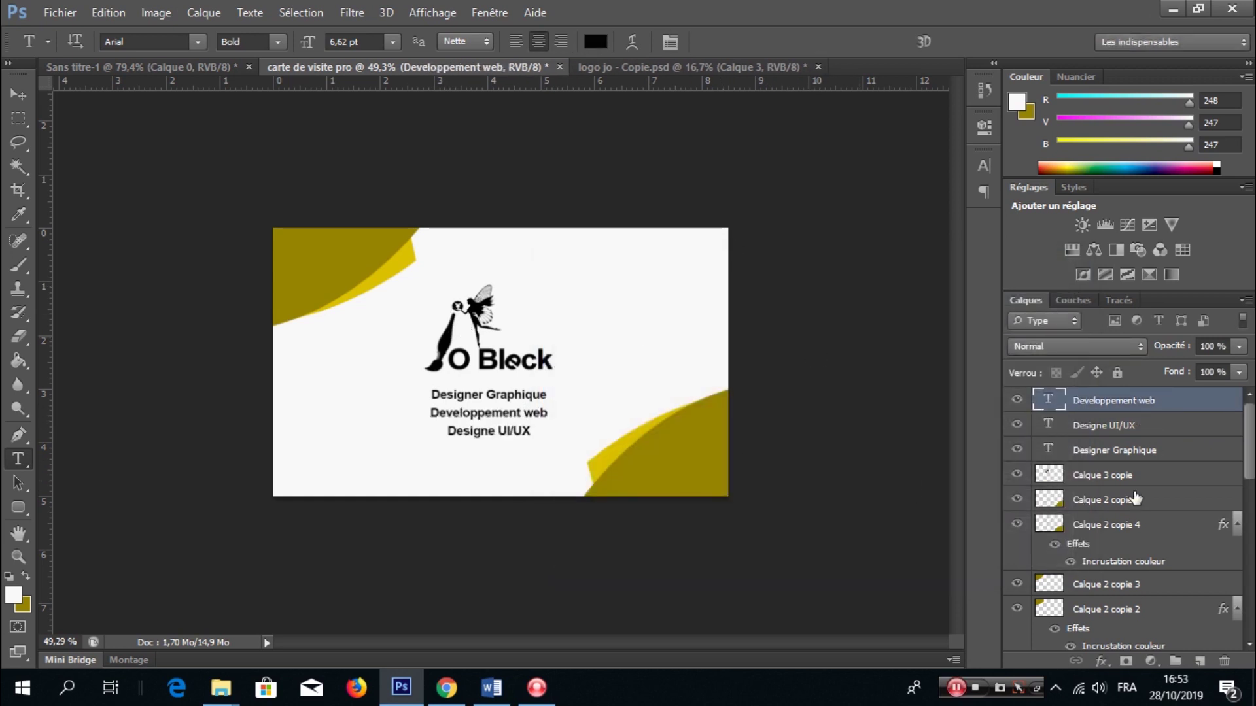
key("ctrl+shift+alt+e")
scroll(1154, 445, "down", 3)
left_click(1108, 591, "shift")
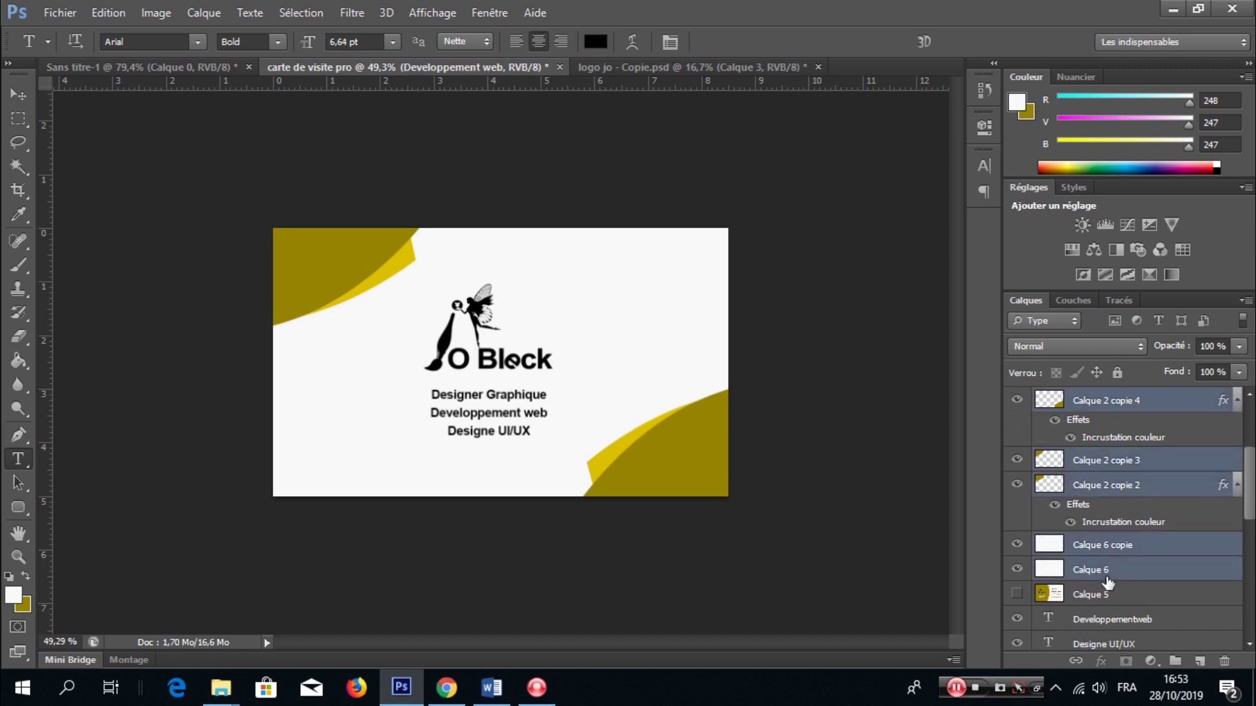
- Group the selected front layers into Groupe 1, then hide Groupe 1, Calque 5 and Calque 7
key("ctrl+g")
left_click_drag(1016, 398, 1029, 428)
scroll(1028, 427, "up", 1)
left_click(1016, 400)
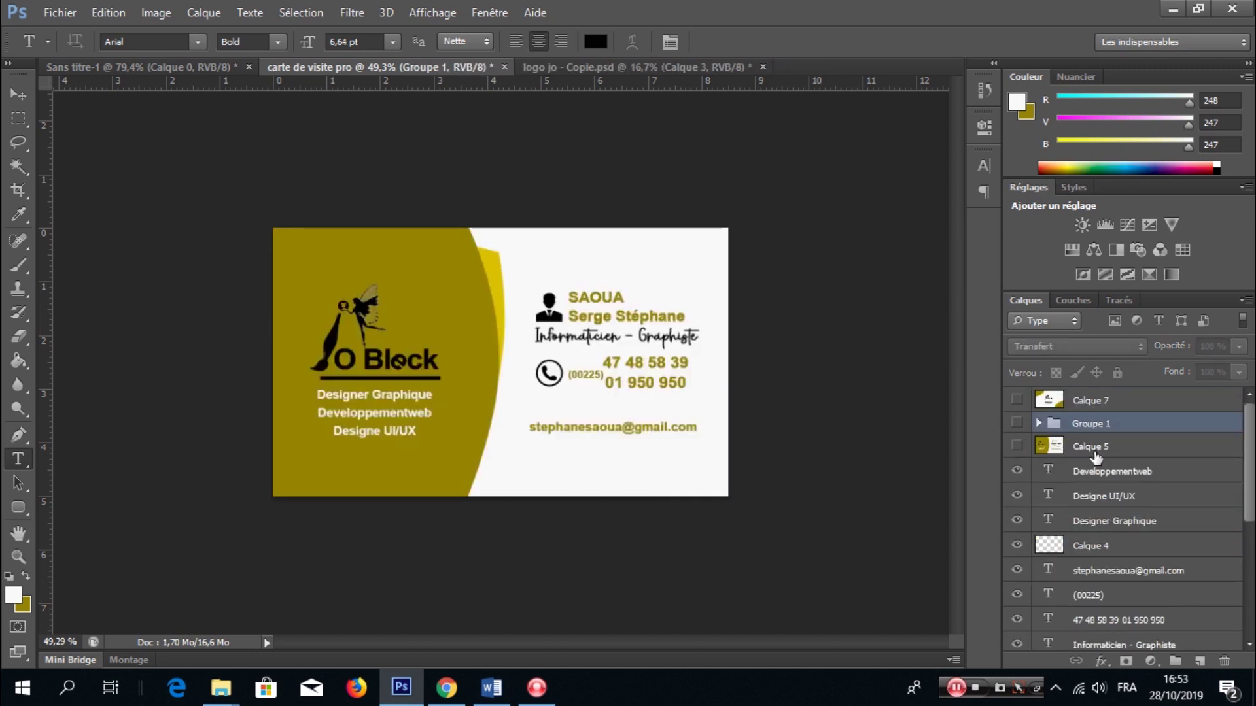
- Correct the front text to 'Developpement web', then hide merged front layer Calque 8 to reveal the back
left_click(407, 415)
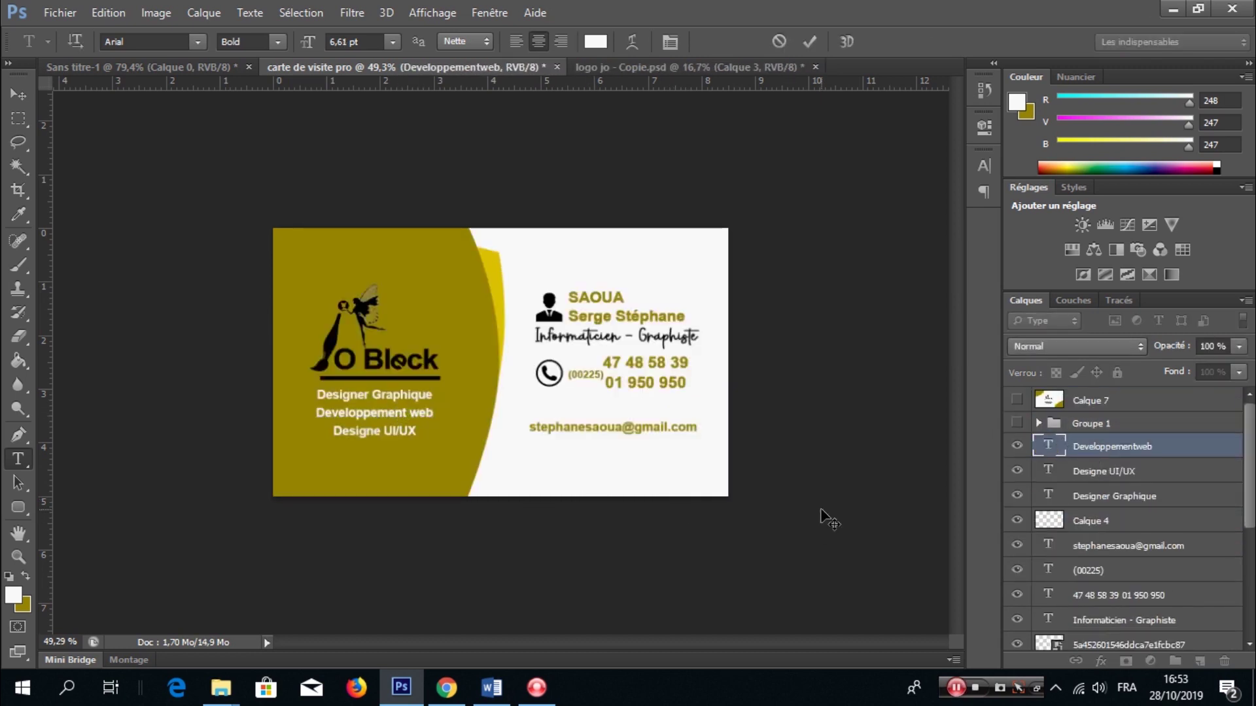
key("ctrl+Return")
scroll(1168, 562, "down", 5)
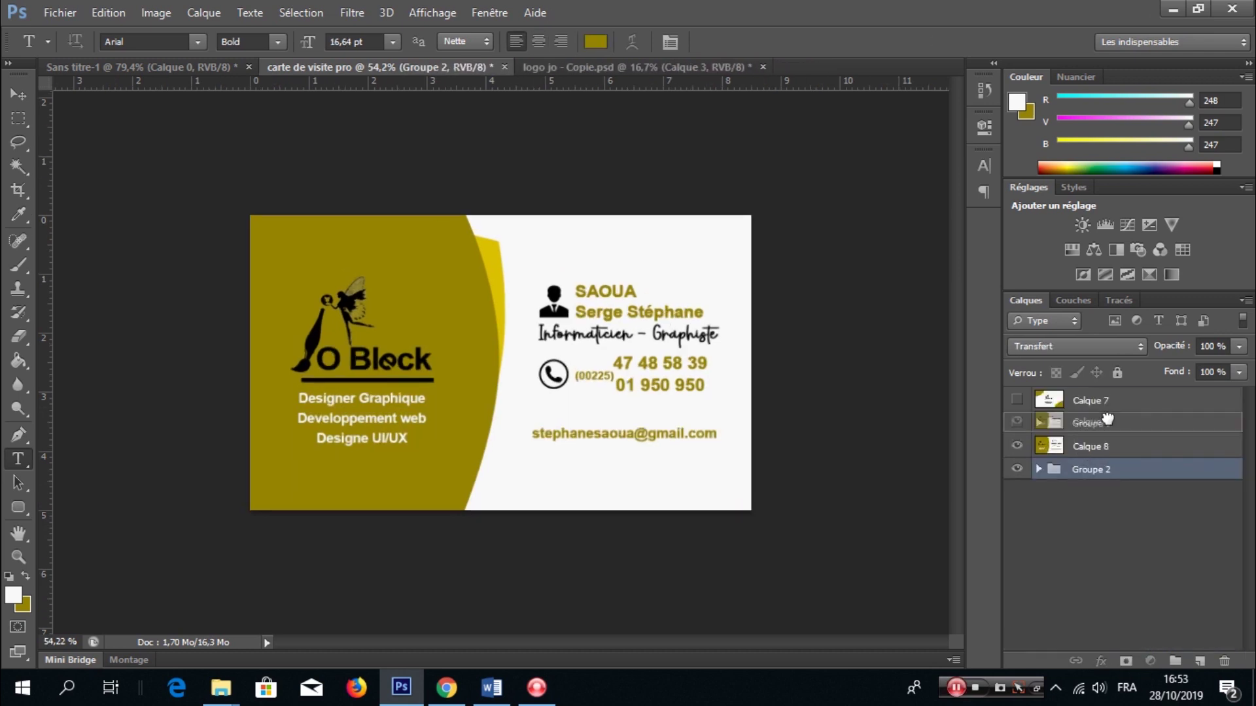
left_click(1026, 400)
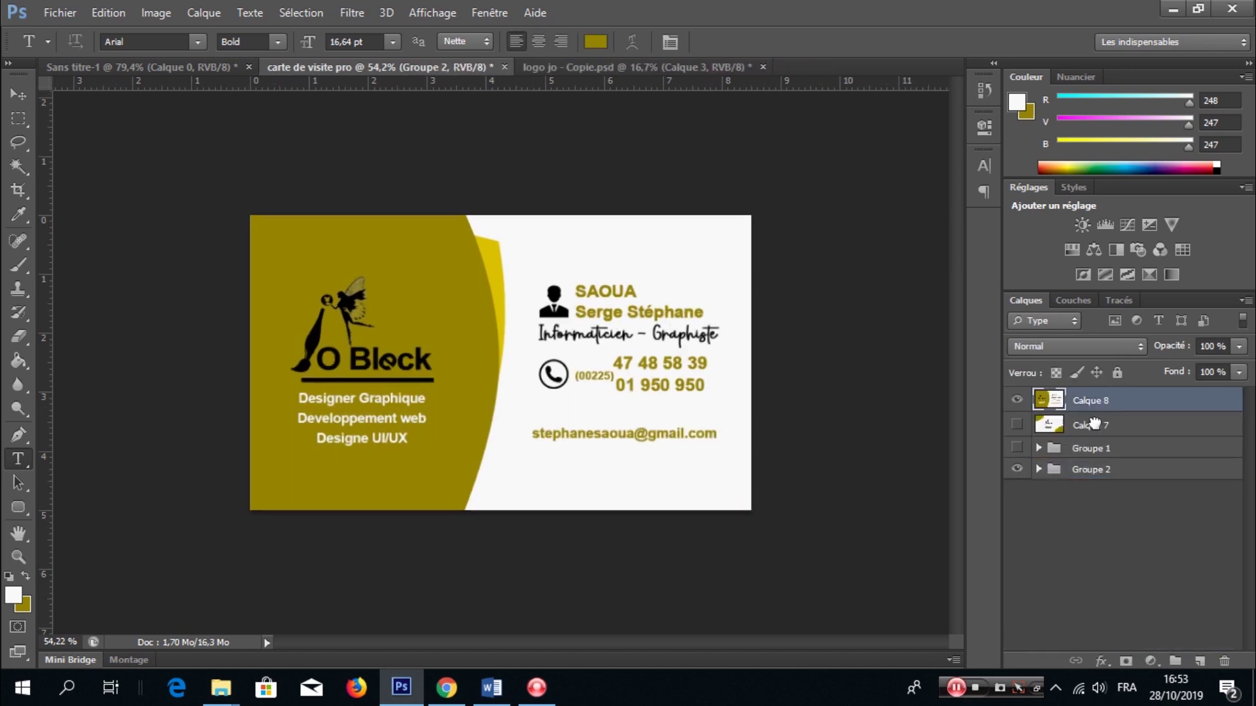
left_click(1019, 400)
- Add a vertical guide across the card back and shift the logo and role lines right to centre
key("v")
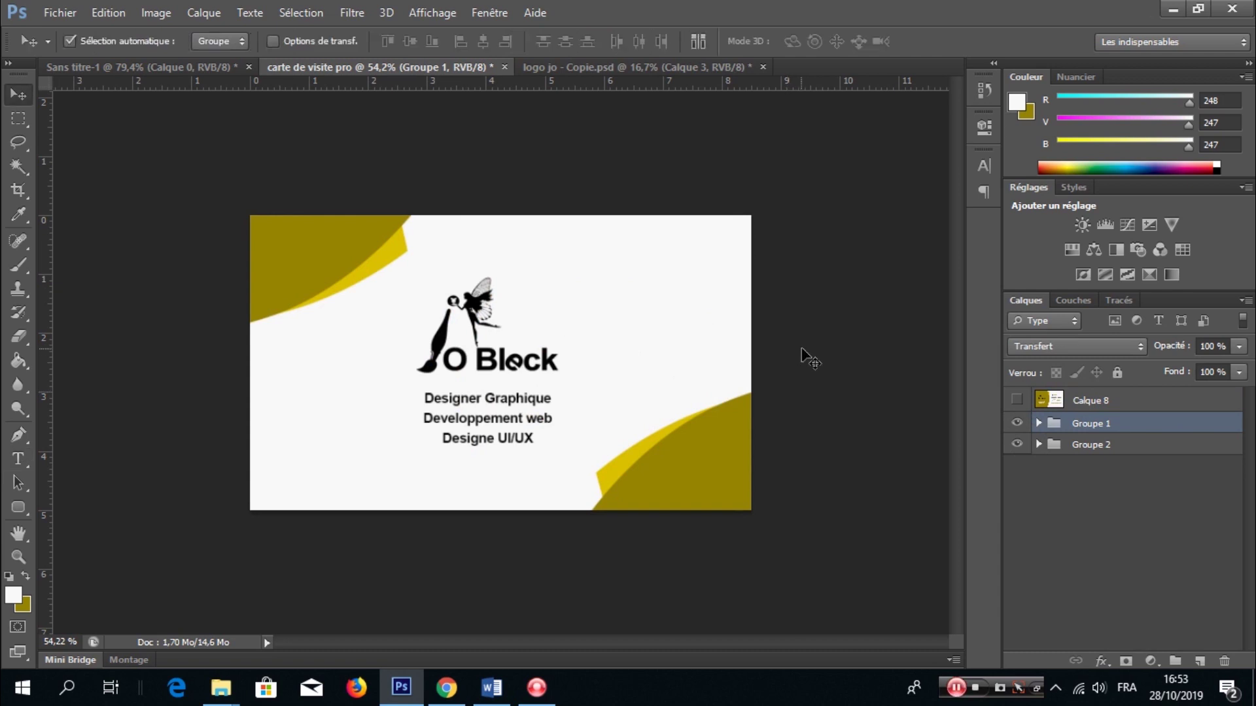
left_click(803, 358)
left_click_drag(44, 373, 500, 417)
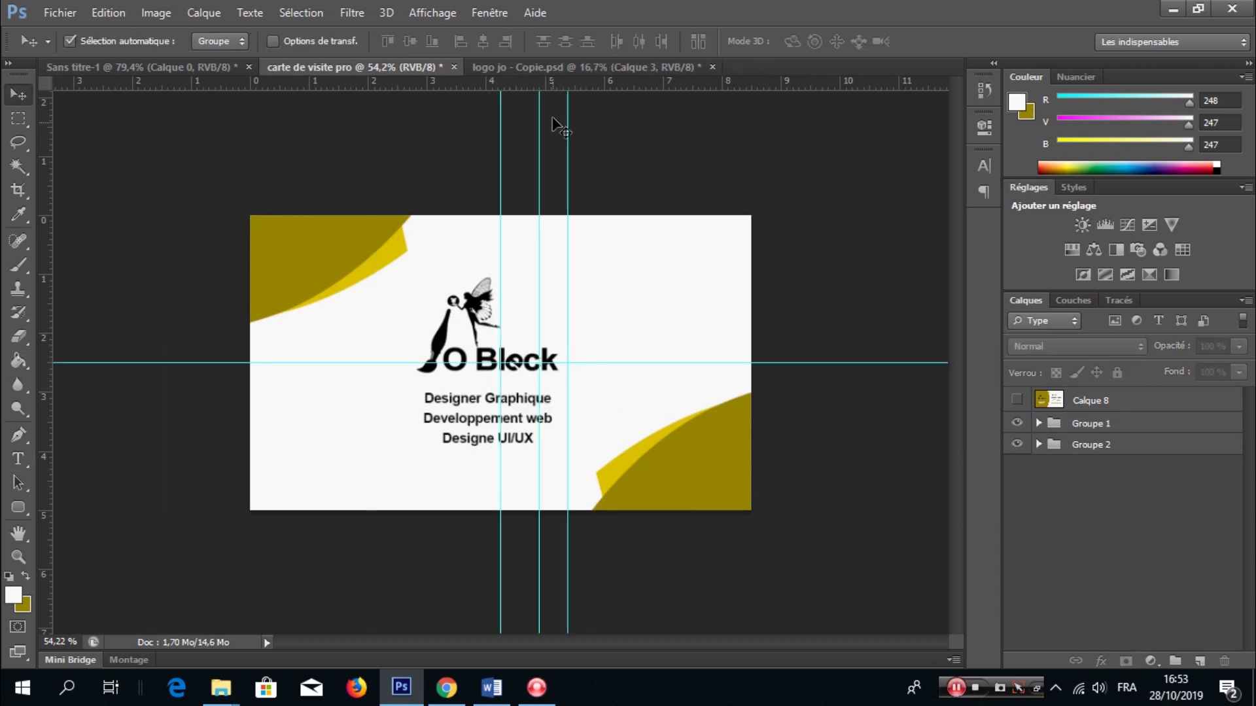
left_click(1039, 424)
left_click(1109, 450)
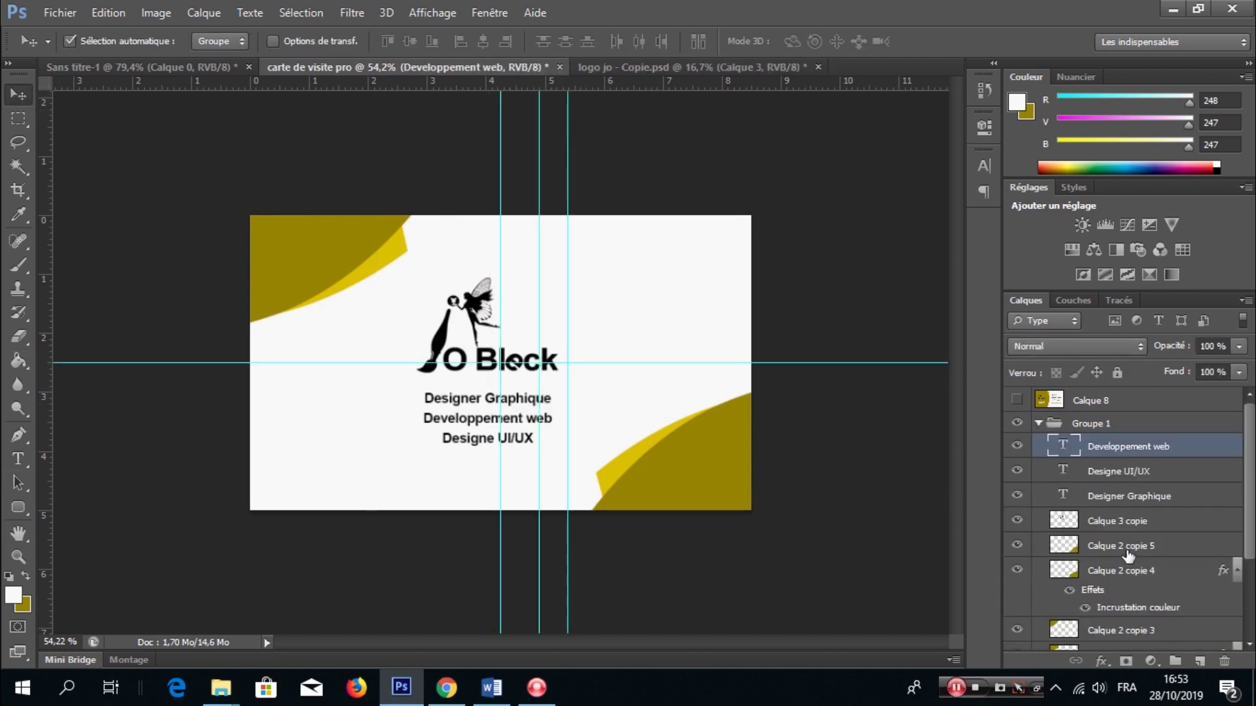
left_click(1115, 501, "shift")
left_click(1114, 523, "shift")
key("ctrl+t")
left_click_drag(511, 415, 526, 415)
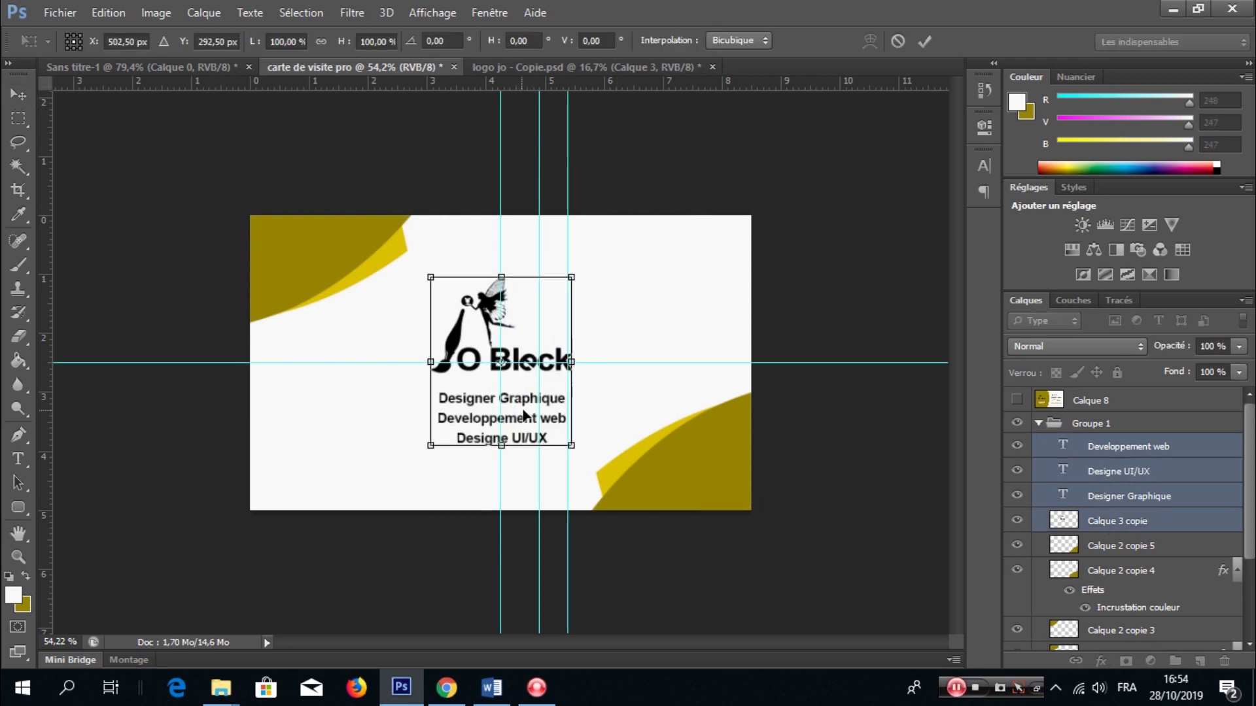
key("Return")
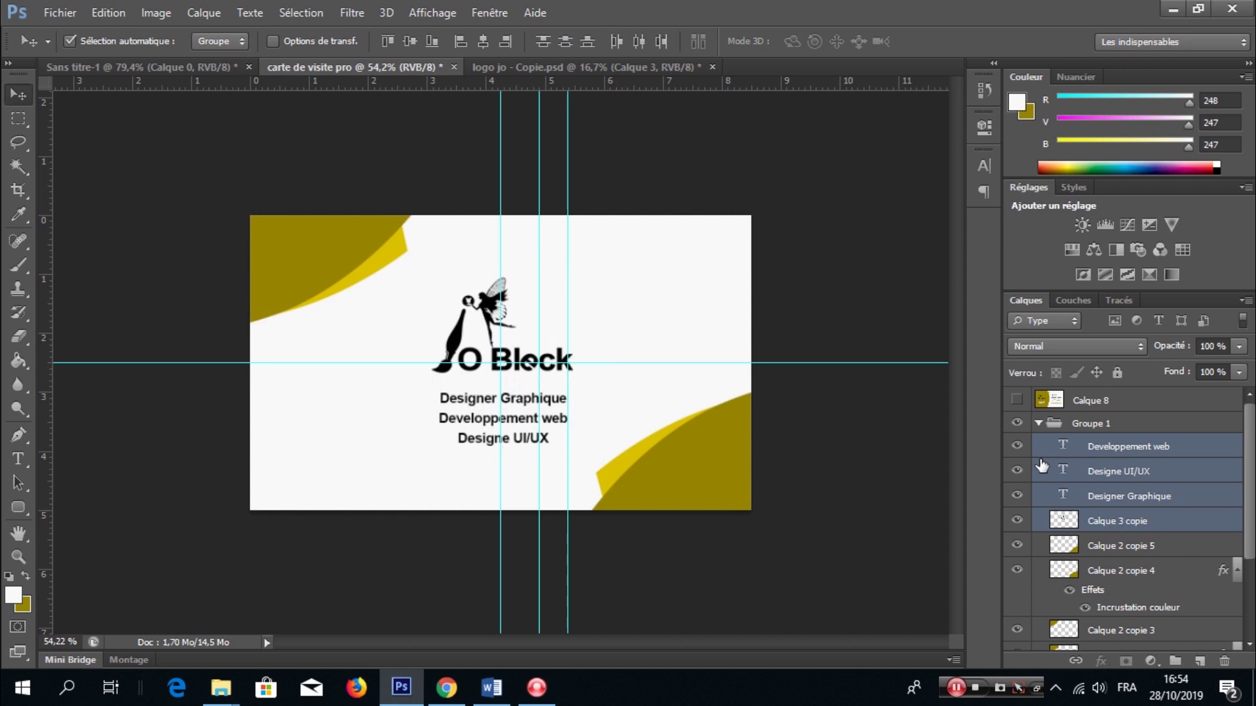
- Stamp the visible back design into the new merged layer Calque 9 and hide the guides
left_click(1038, 424)
key("ctrl+alt+shift+e")
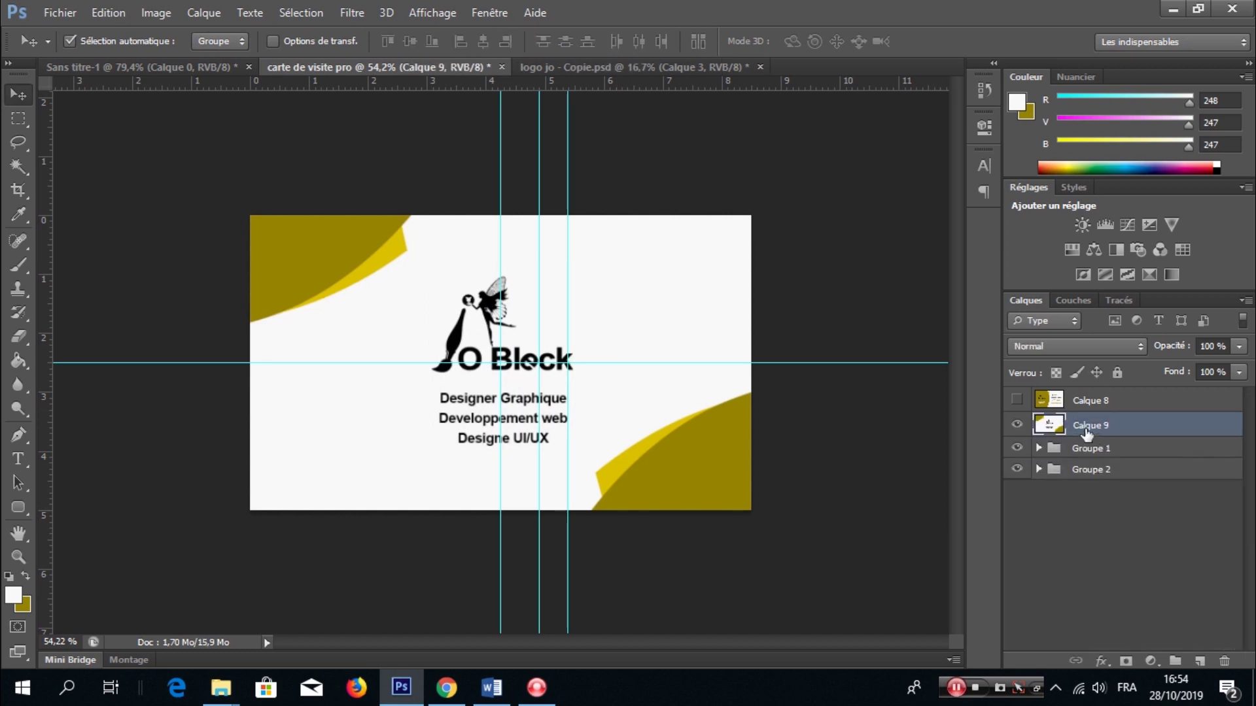
left_click(1016, 400)
key("ctrl+h")
left_click(1017, 401)
left_click(1018, 402)
left_click(1019, 404)
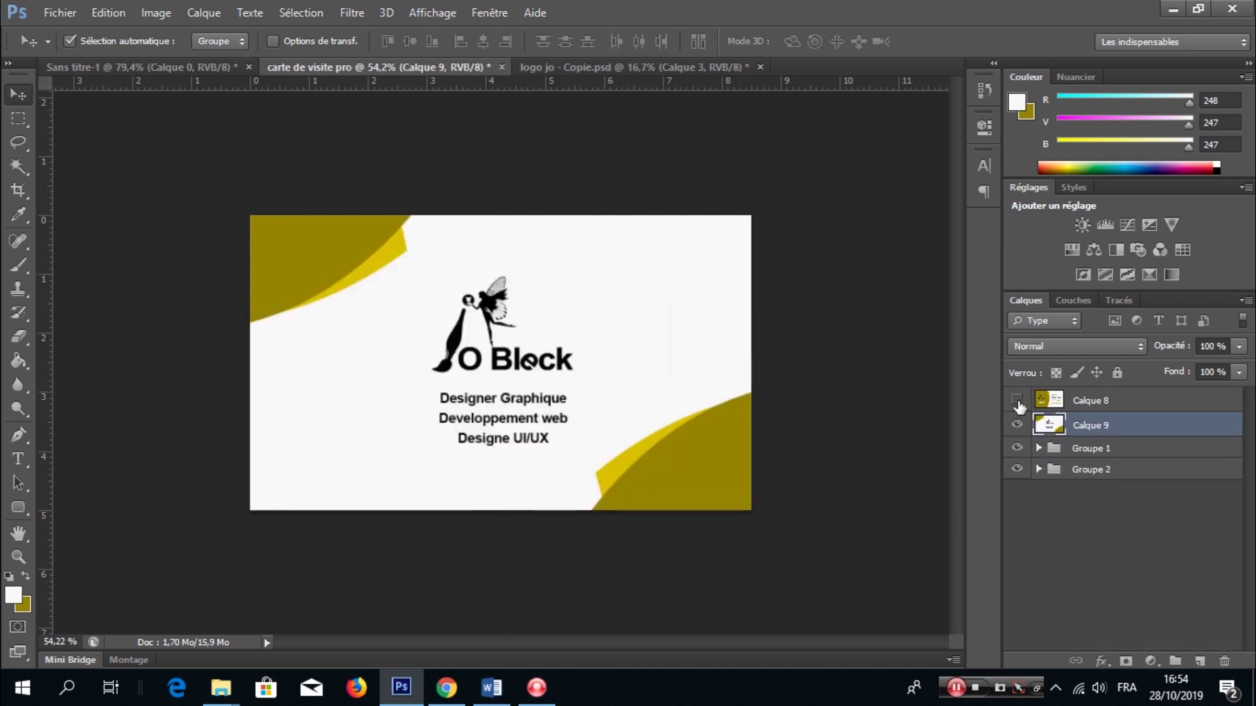